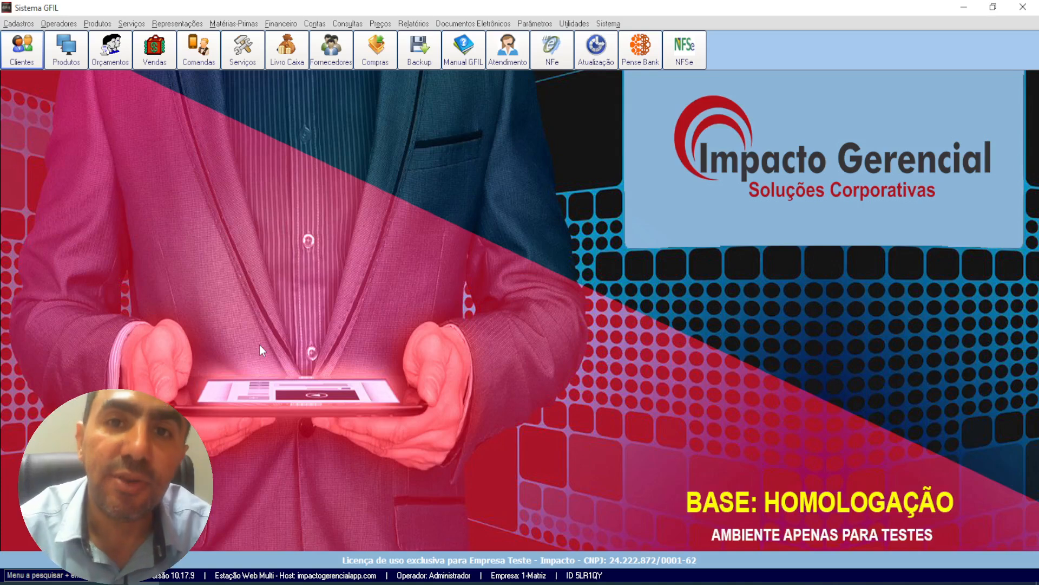
click(22, 62)
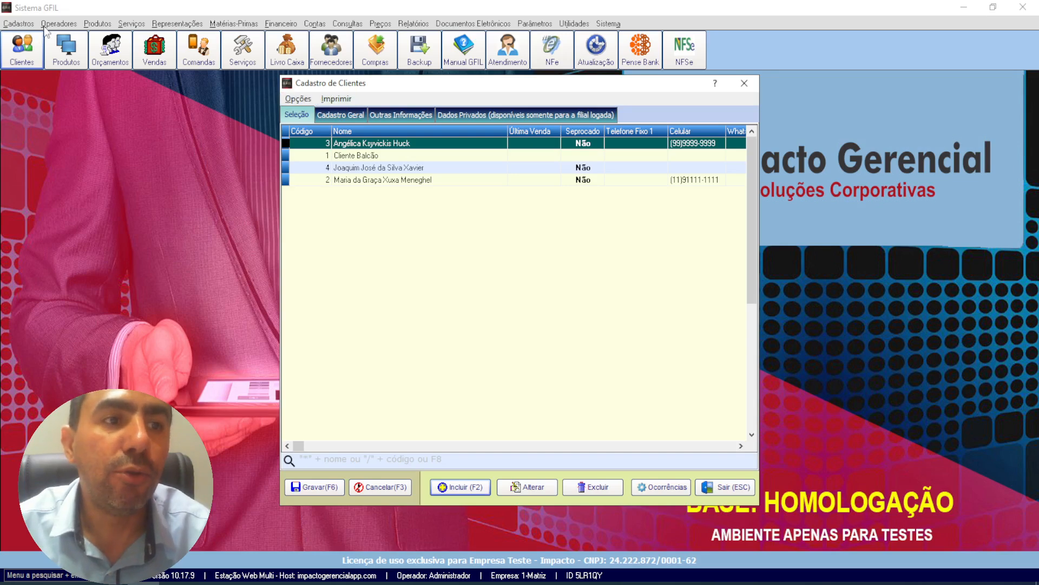
click(744, 82)
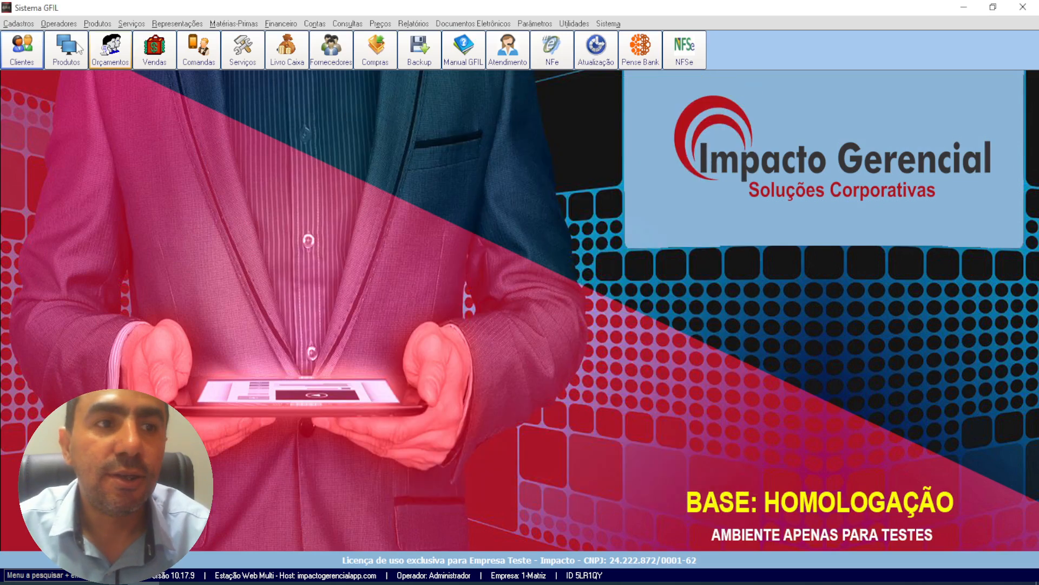
click(19, 24)
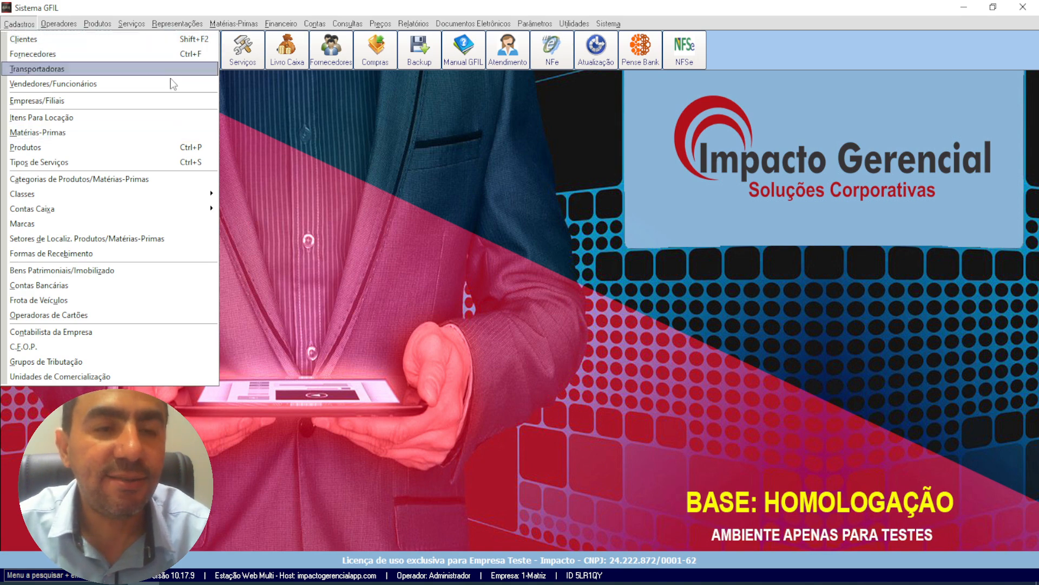
click(308, 123)
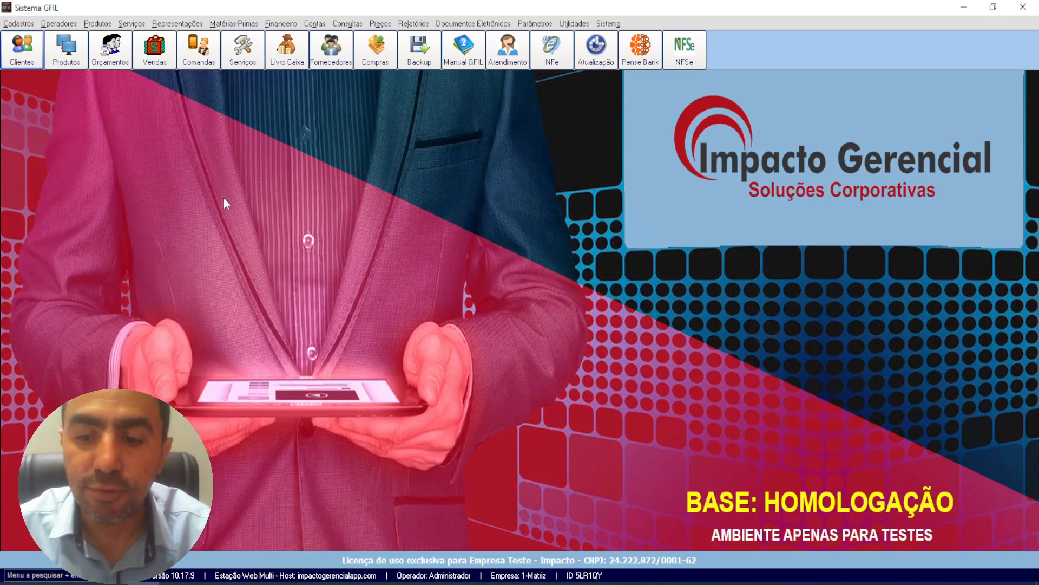
Step: Open the customer registration window, browse the records in its list and select the last customer
click(27, 56)
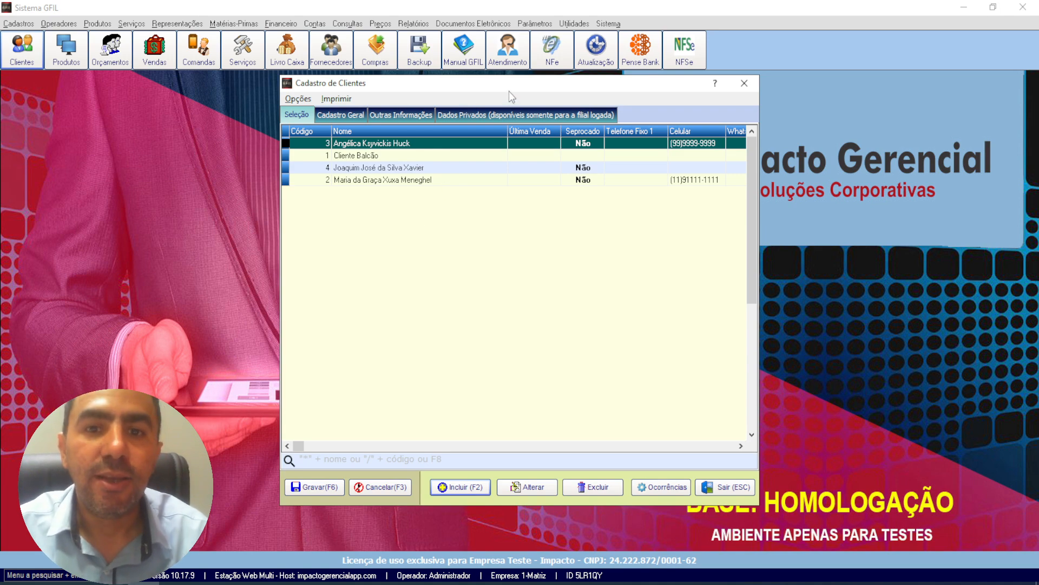
drag(509, 90, 471, 85)
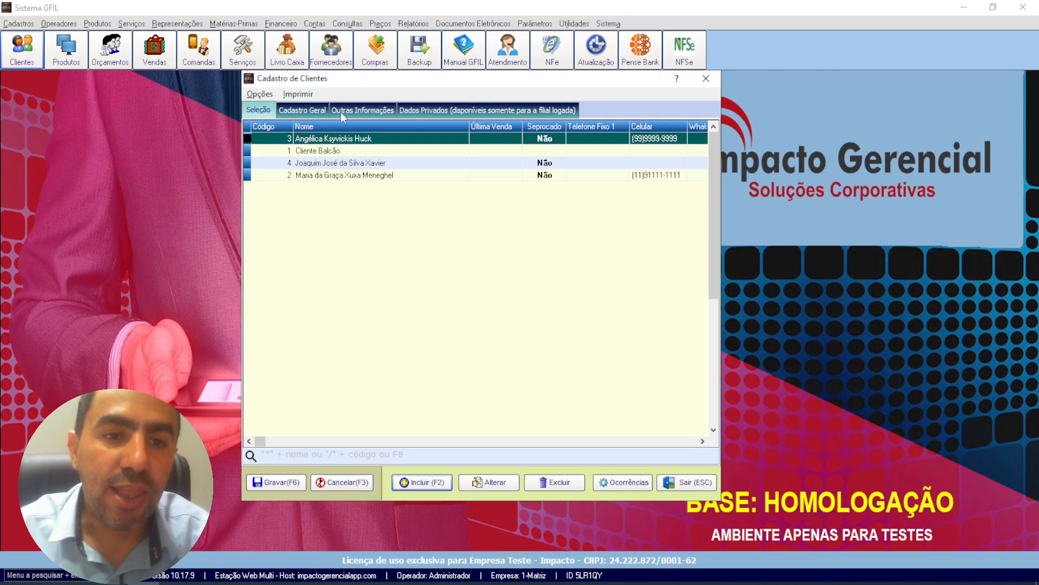
click(341, 166)
click(340, 176)
click(342, 164)
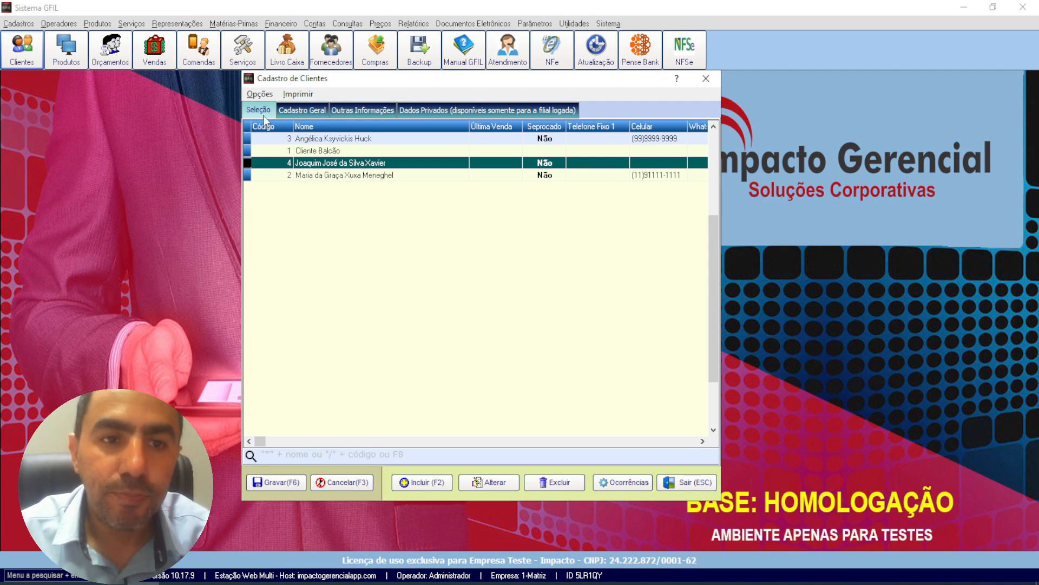
click(311, 151)
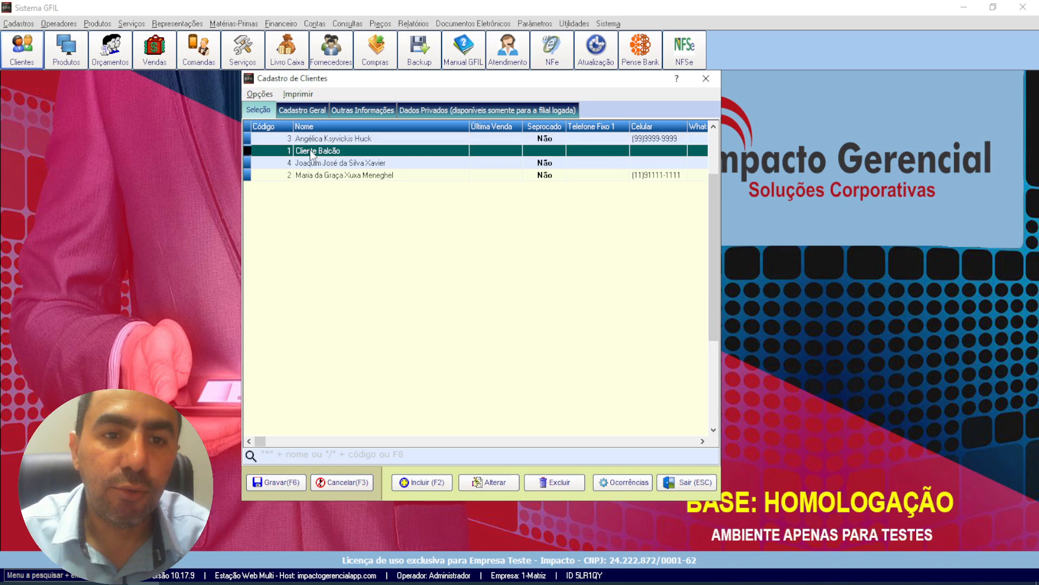
click(316, 167)
click(320, 176)
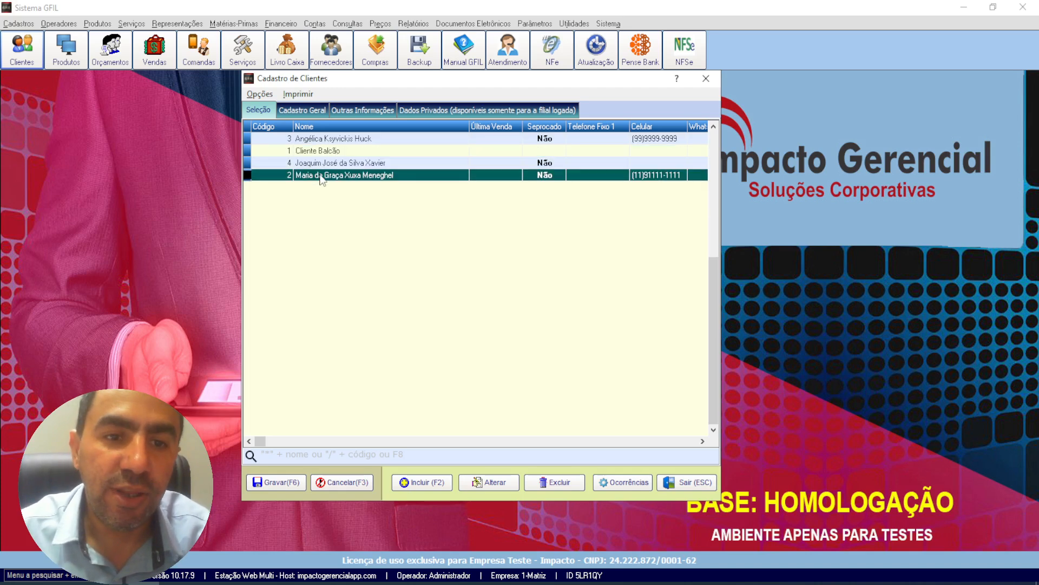
click(321, 166)
click(320, 175)
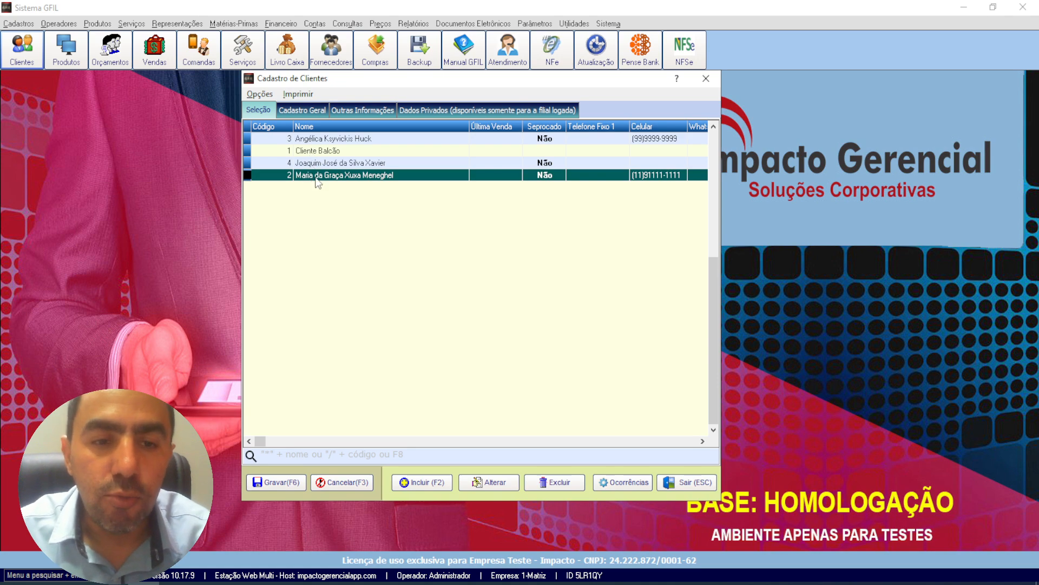
Step: Review the selected customer's general registration, other information and private data, and return to the customer list
click(304, 114)
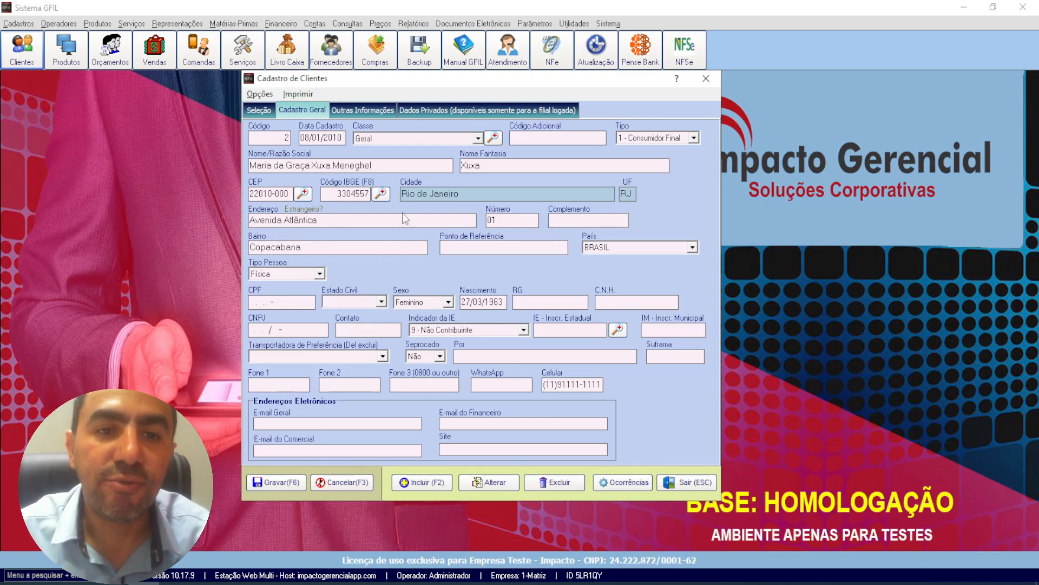
click(382, 112)
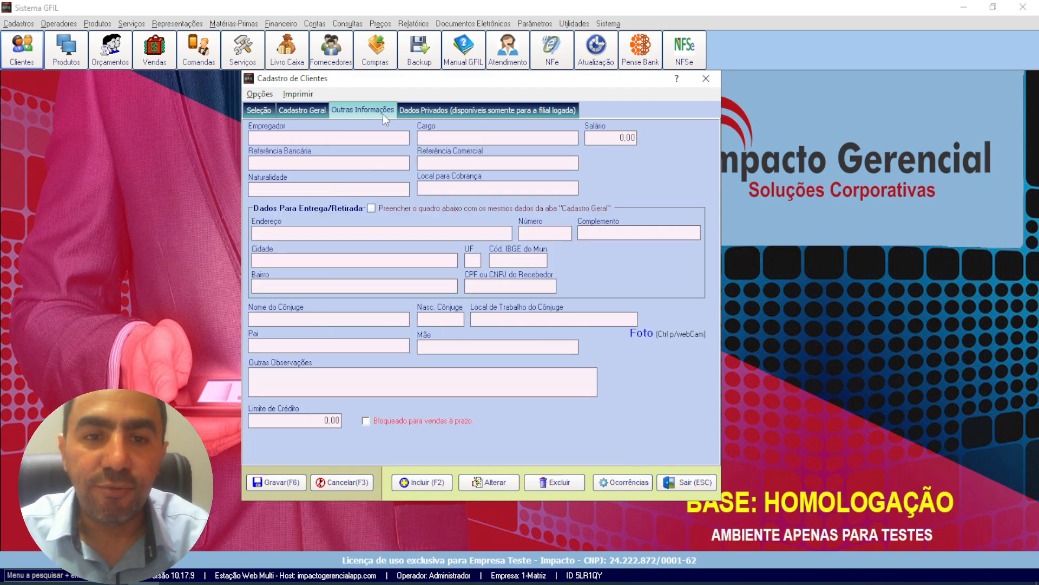
click(424, 109)
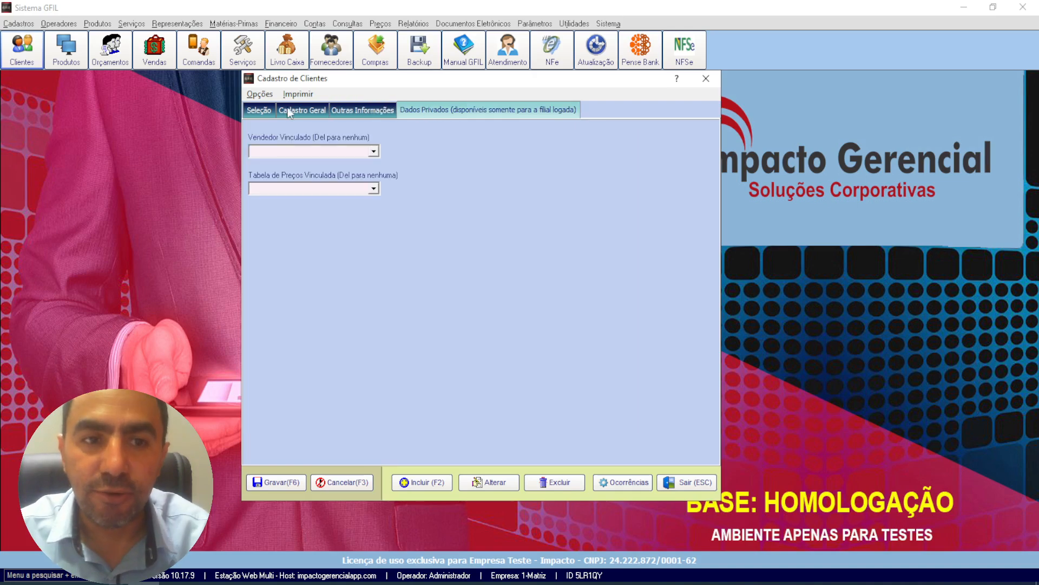
click(271, 112)
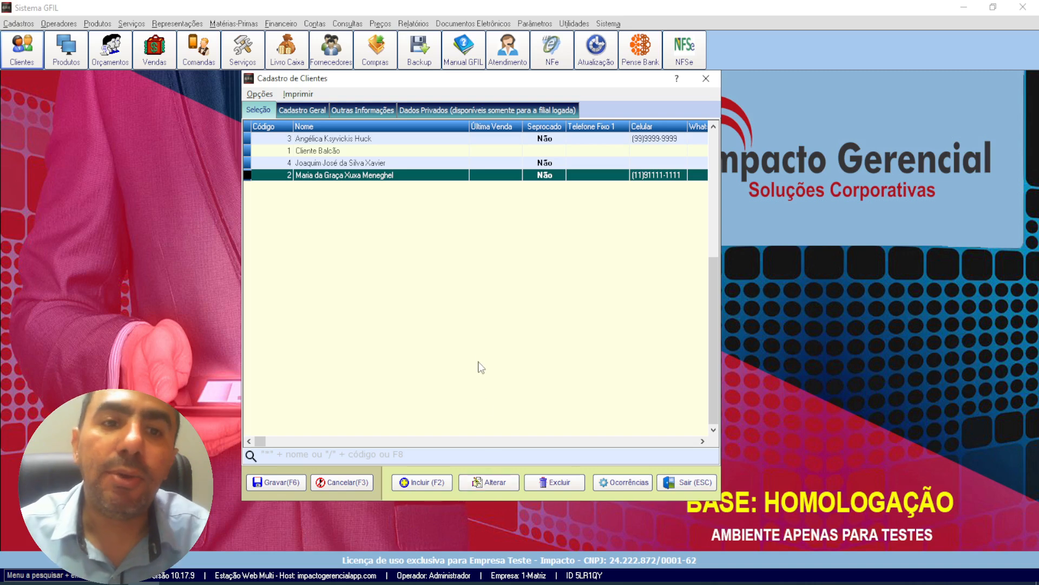
Step: Start a new customer record and enter the customer's full name as Nome/Razão Social
click(425, 486)
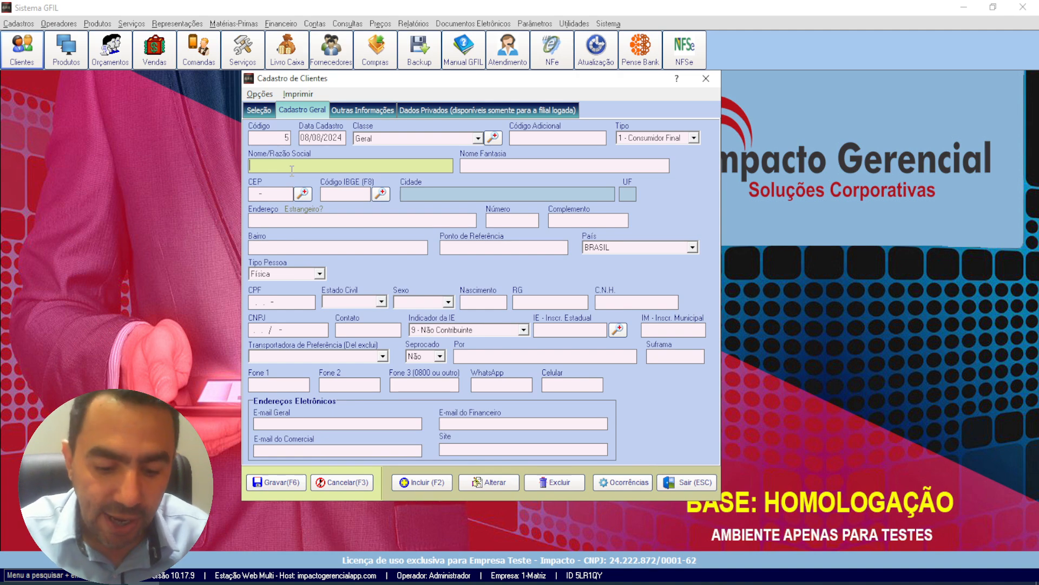
text(José)
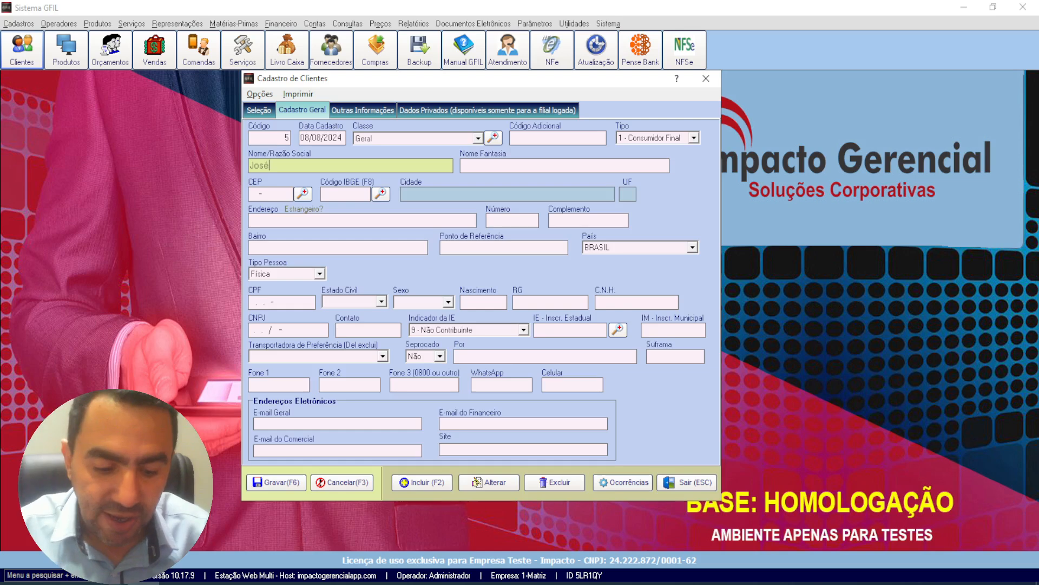
text( da Silv)
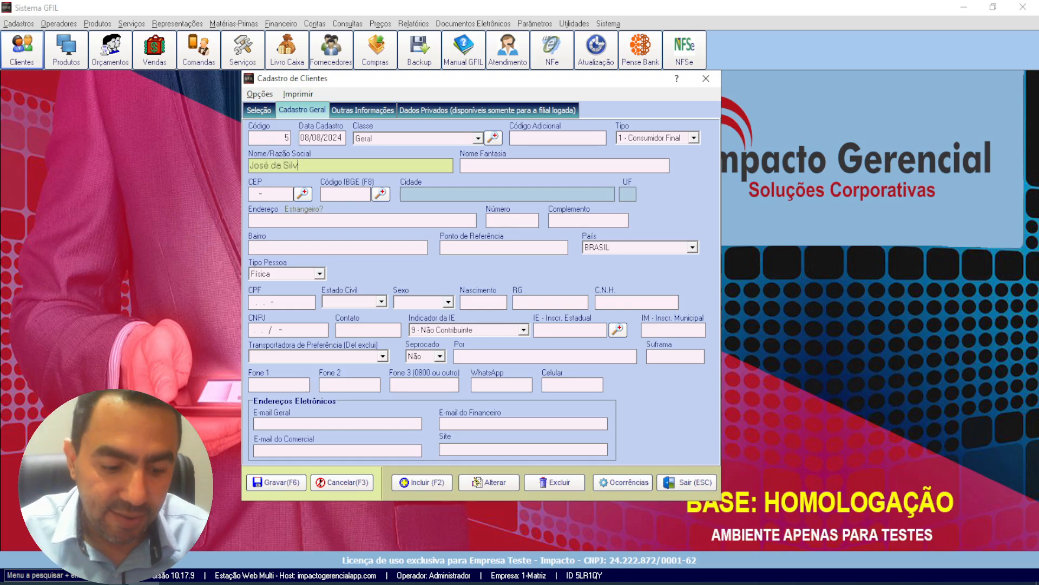
text(a)
key(Return)
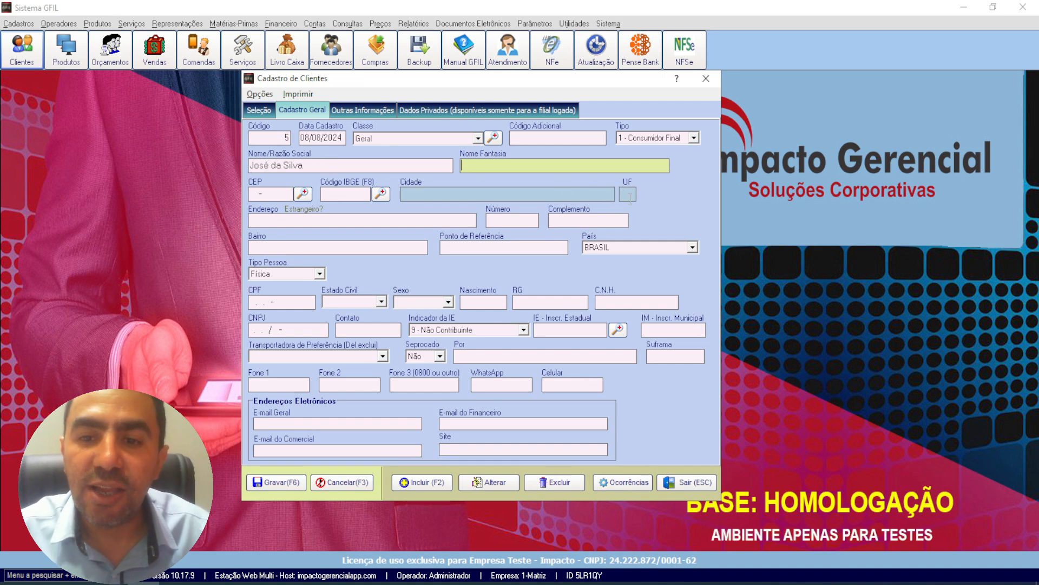
Step: Enter the customer's postal code in the CEP field so the city, state and IBGE code are filled in
click(252, 194)
text(86930-0)
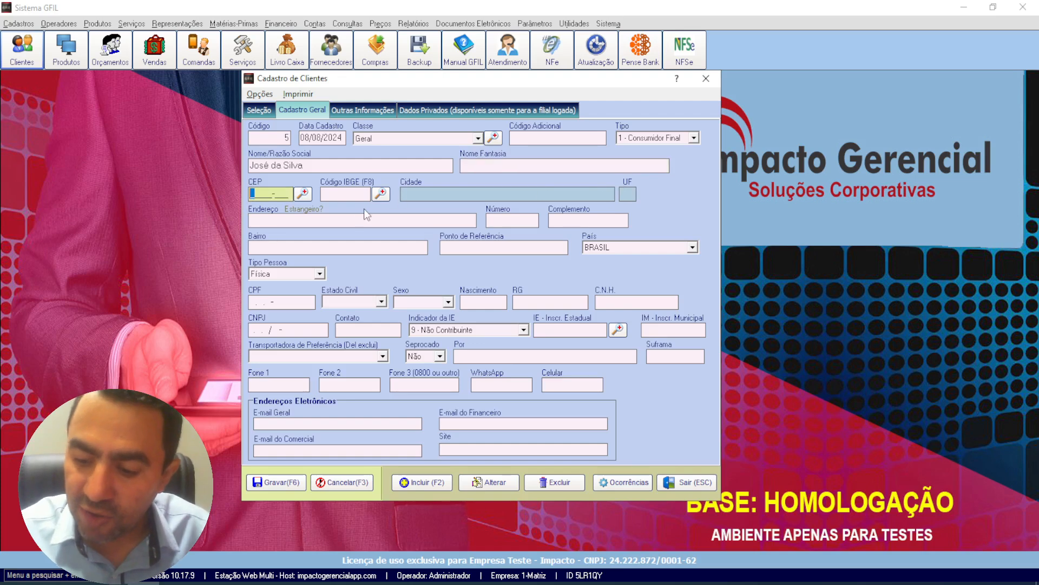
text(00)
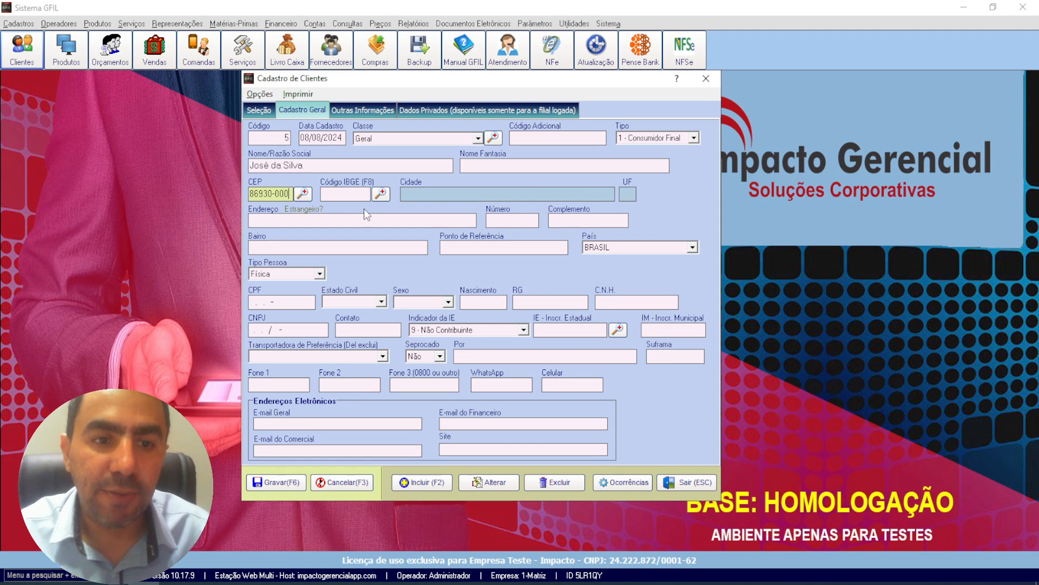
key(Return)
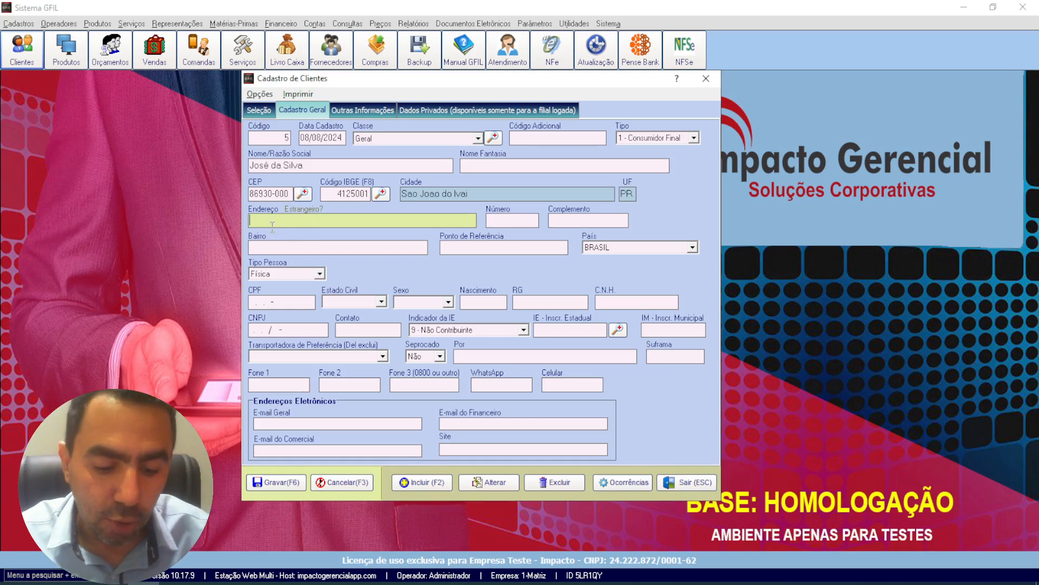
Step: Fill in the street name in the new customer's Endereço field
text(Rua)
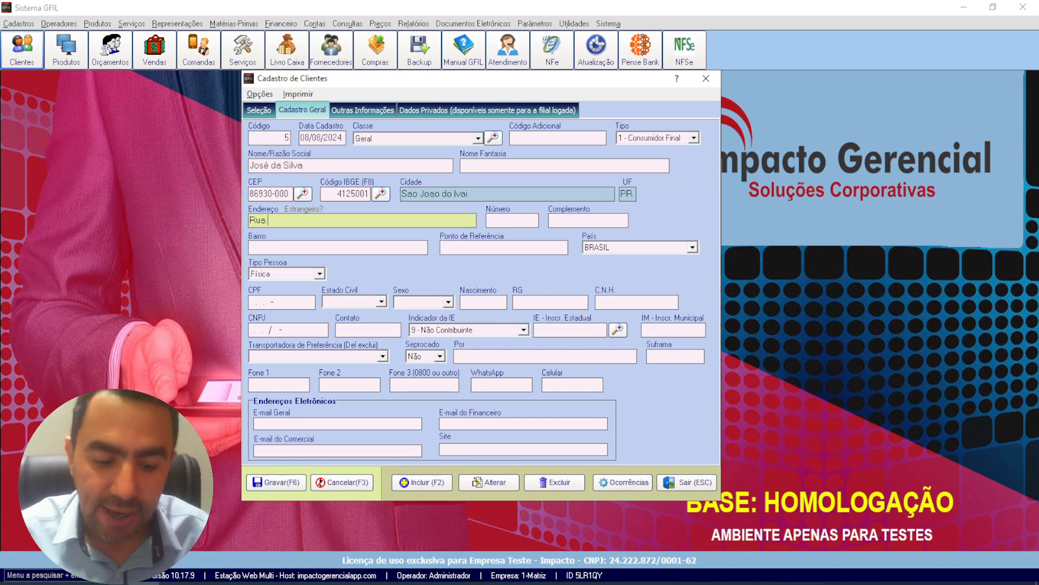
text( Princip)
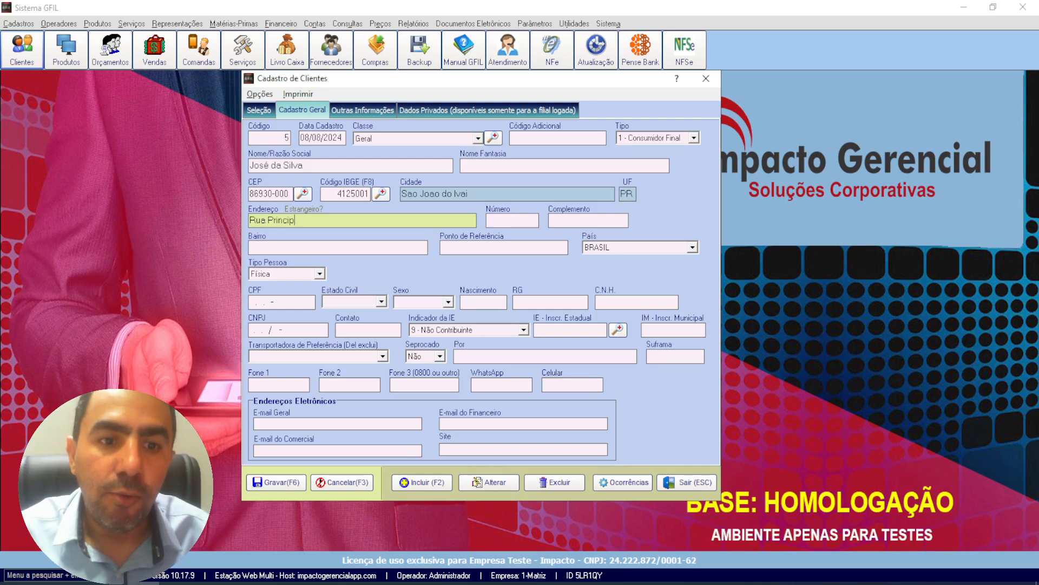
key(BackSpace)
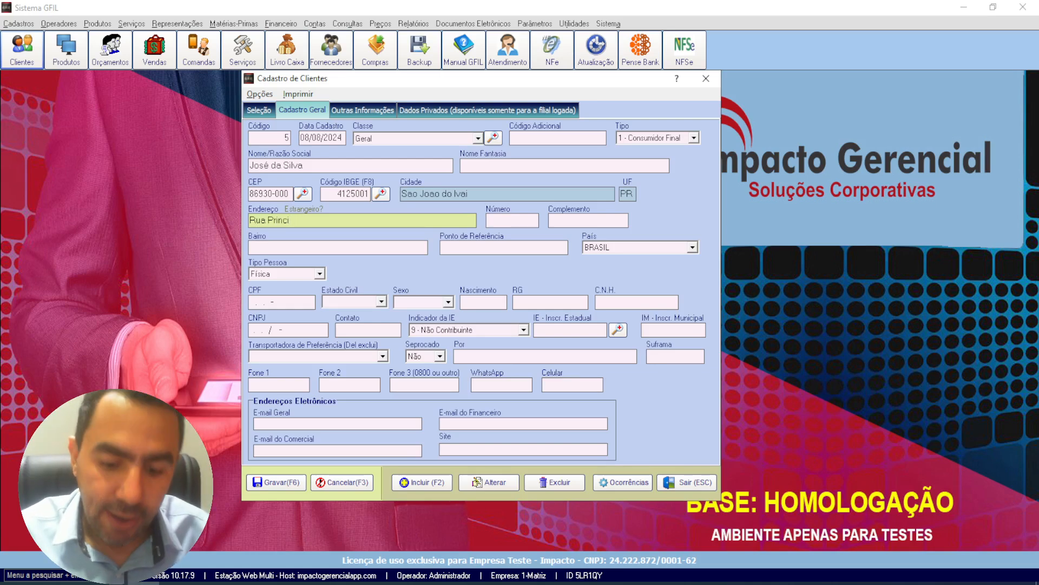
text(pal)
key(Tab)
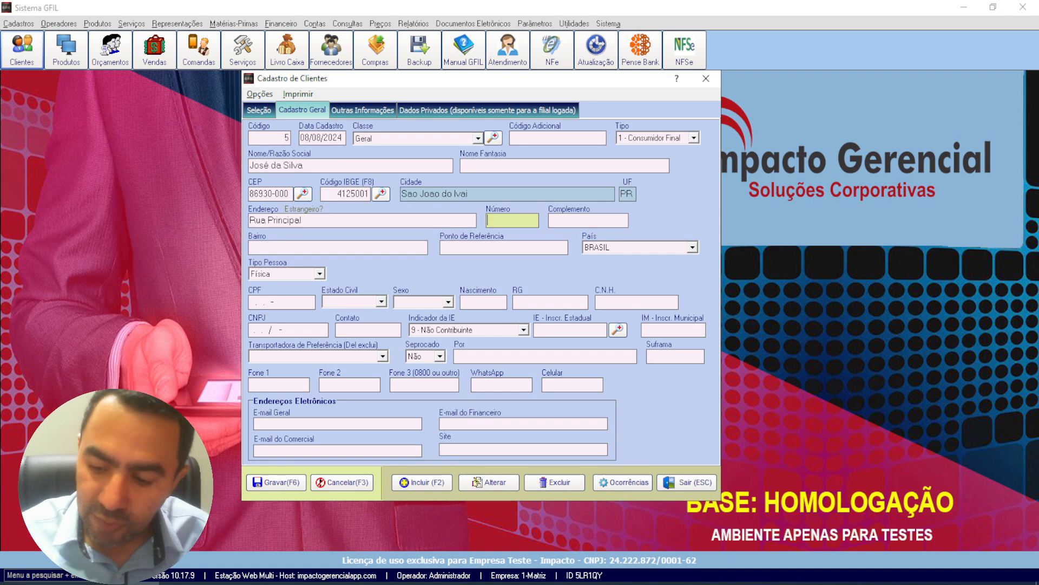
Step: Fill in the customer's house number and neighbourhood, leaving the address complement empty
text(12)
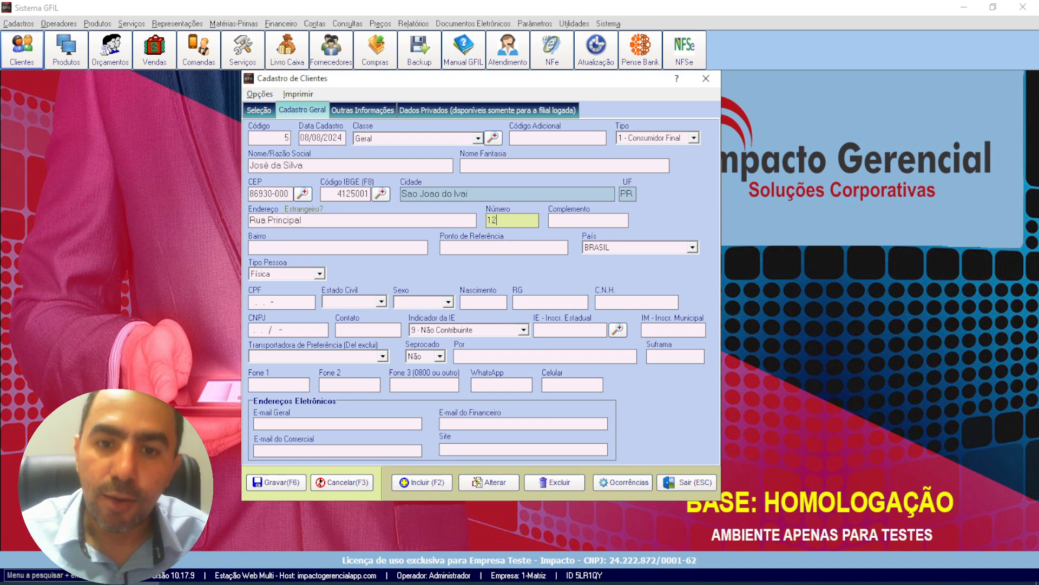
key(Tab)
key(Tab)
text(c)
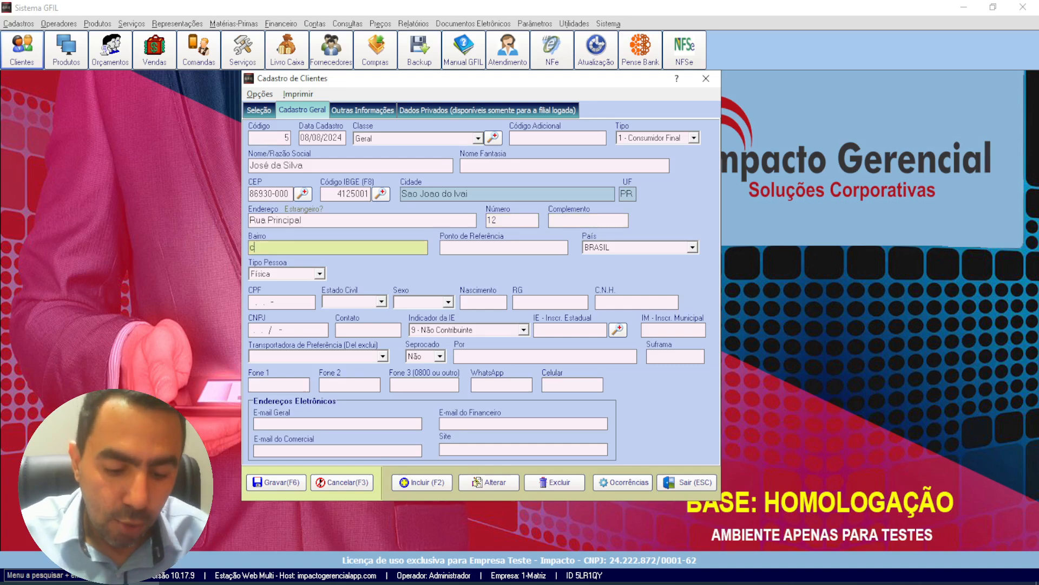
text(entro)
key(Tab)
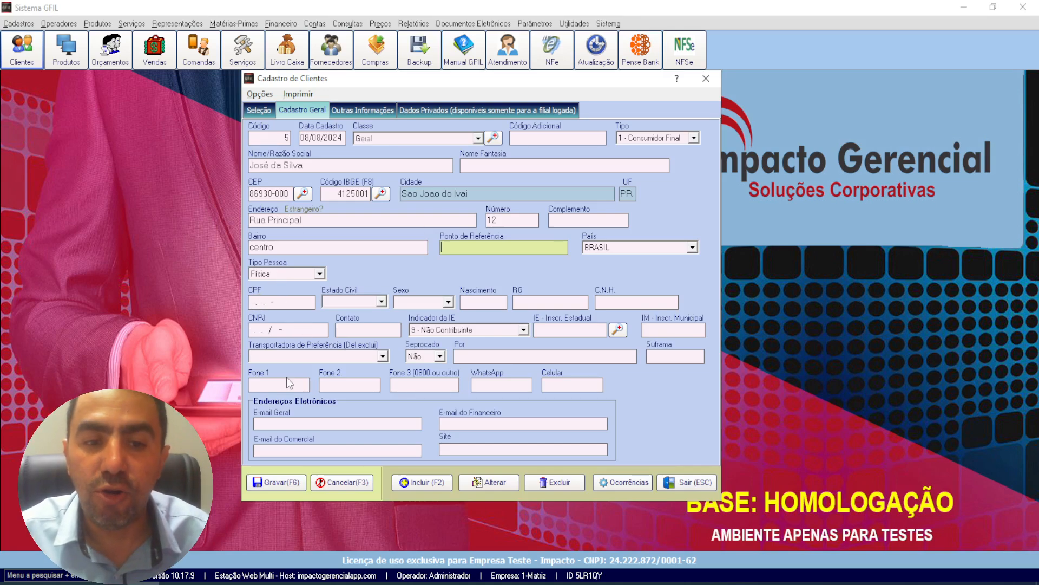
Step: Examine the available choices for Estado Civil and Sexo and the Nascimento field without filling them in
click(381, 302)
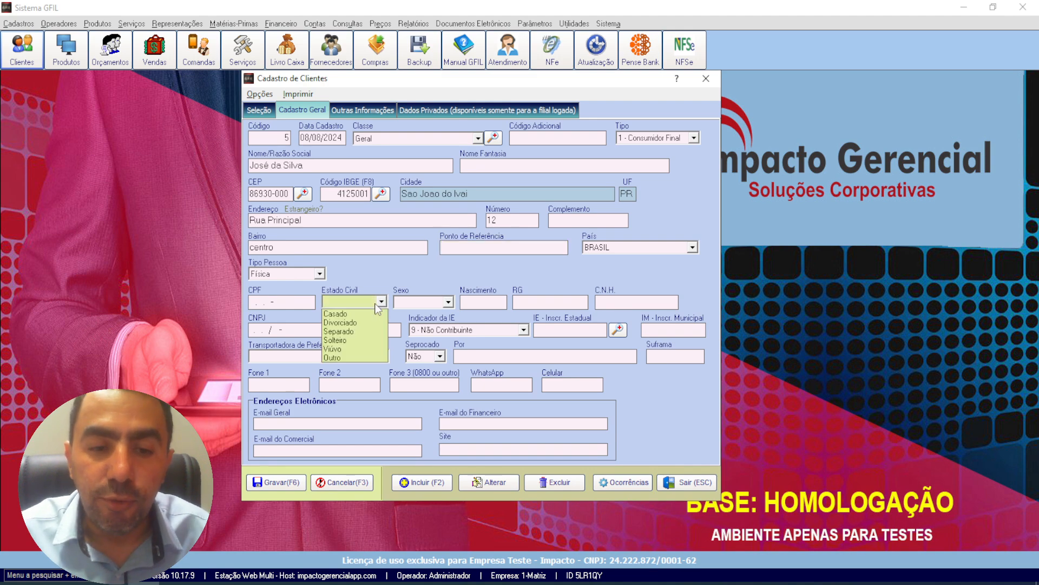
click(377, 304)
click(445, 303)
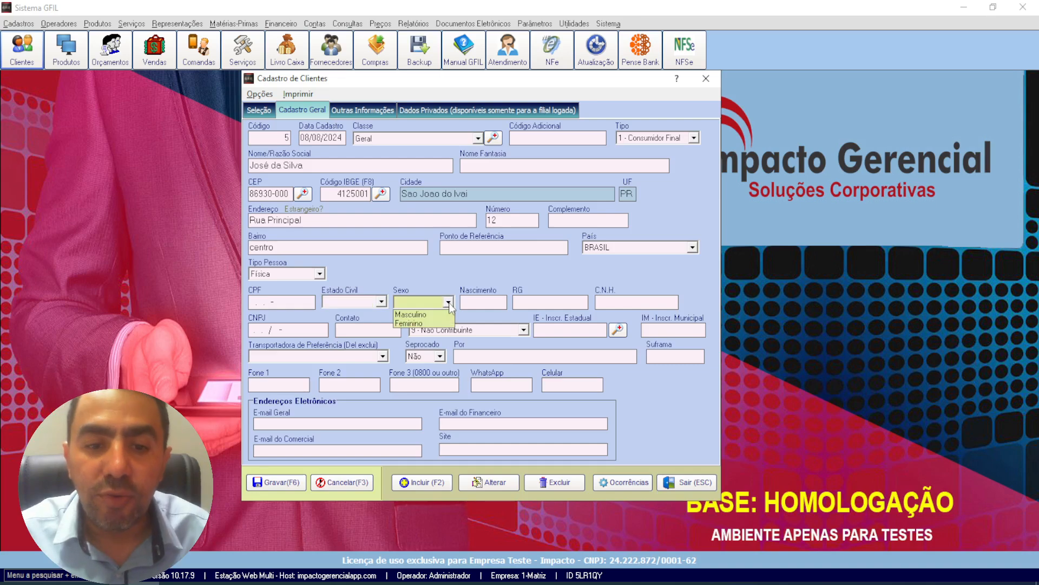
click(474, 305)
click(463, 302)
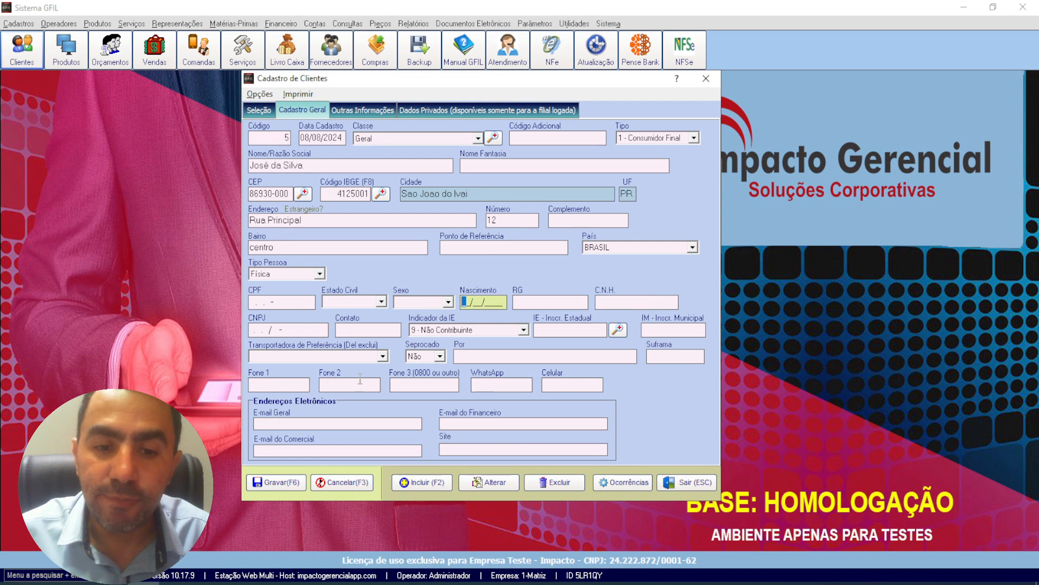
Step: Go through the customer's contact fields Fone 1, Fone 2, Fone 3, WhatsApp and Celular without entering numbers
click(271, 386)
click(340, 386)
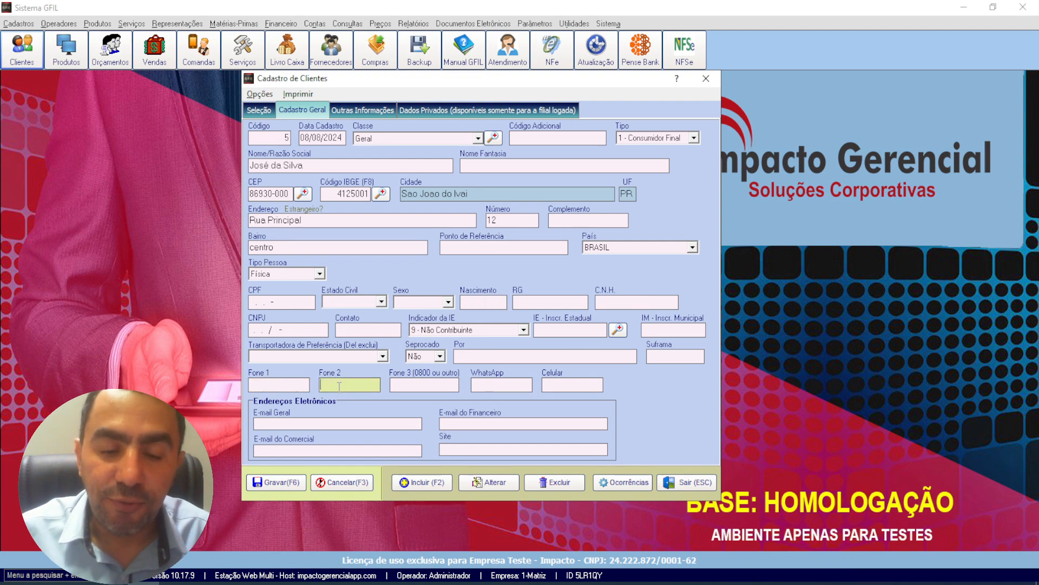
click(397, 383)
click(475, 385)
click(595, 385)
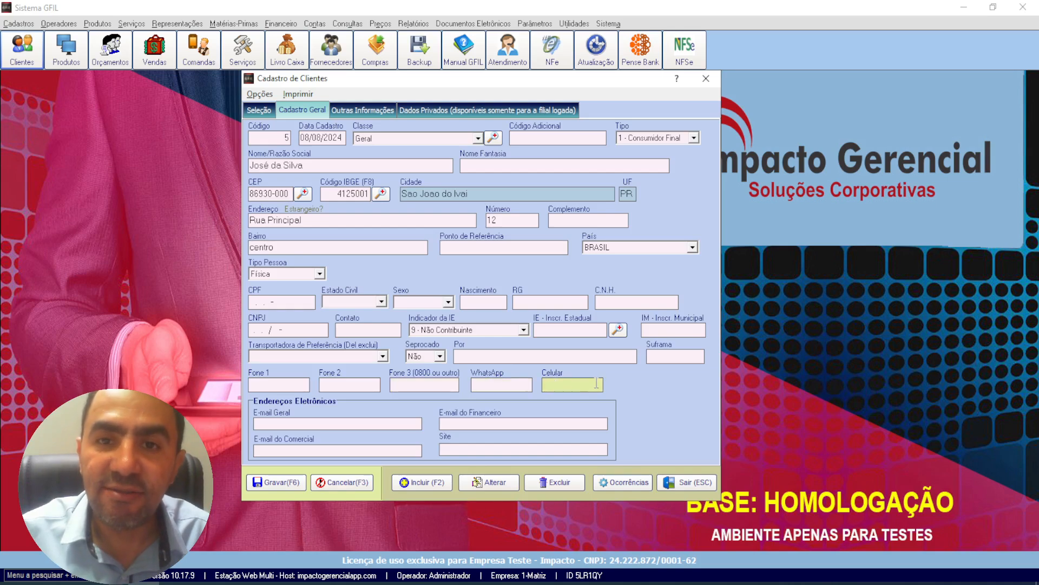
click(269, 385)
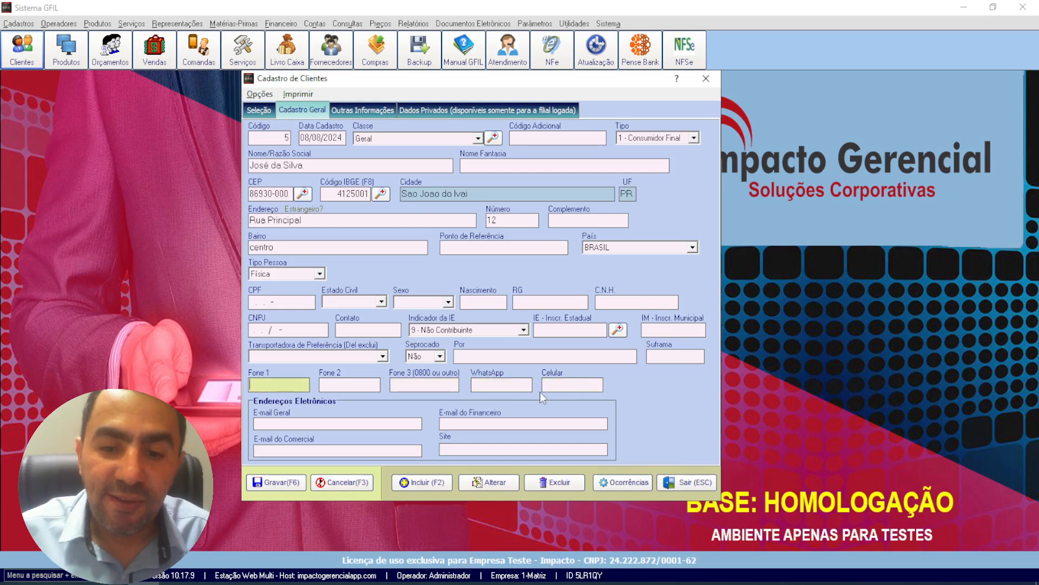
click(580, 387)
click(281, 389)
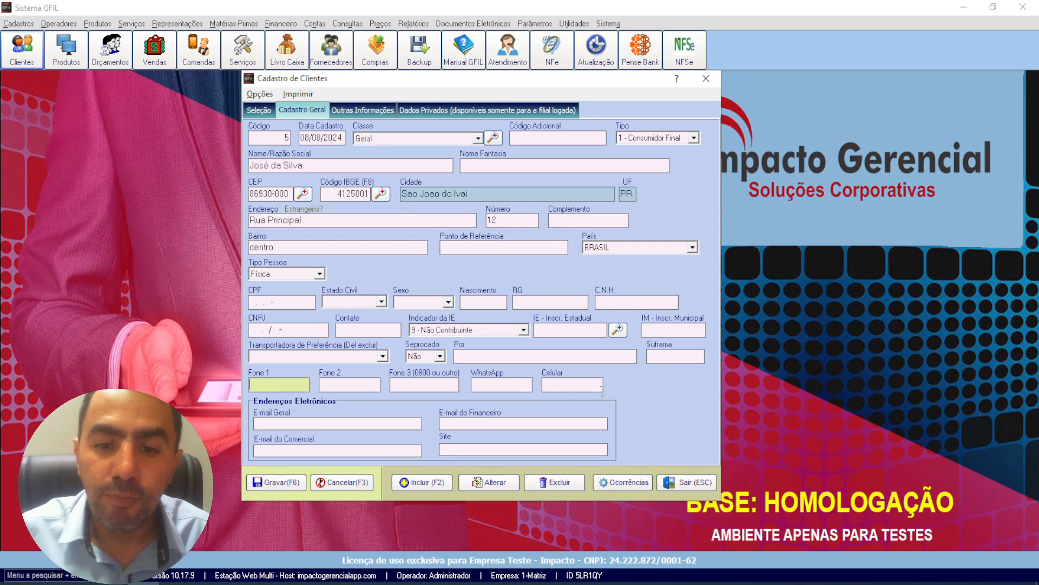
Step: Enter the new customer's mobile number with area code in the Celular field
click(569, 388)
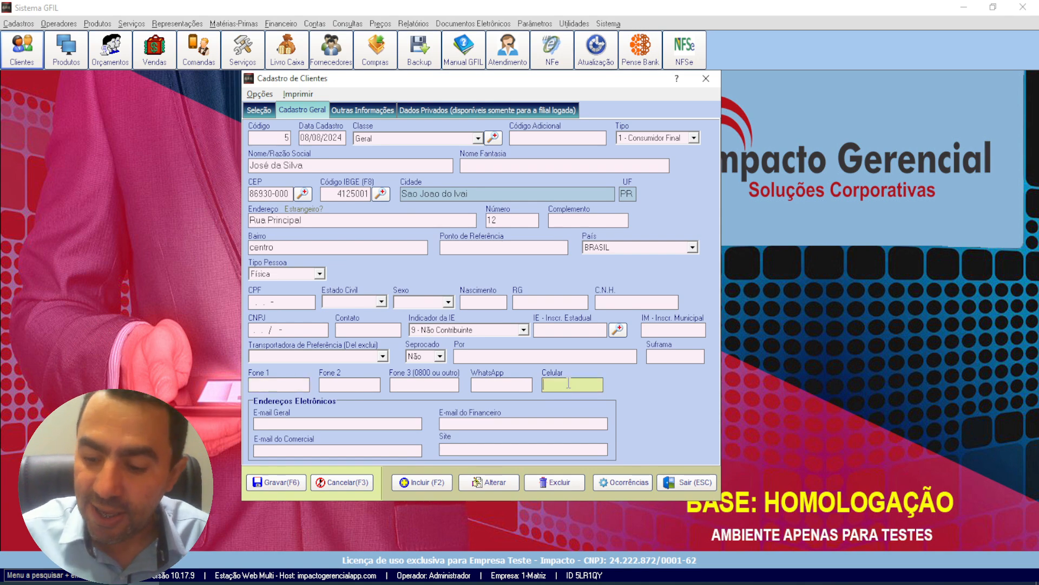
text(4)
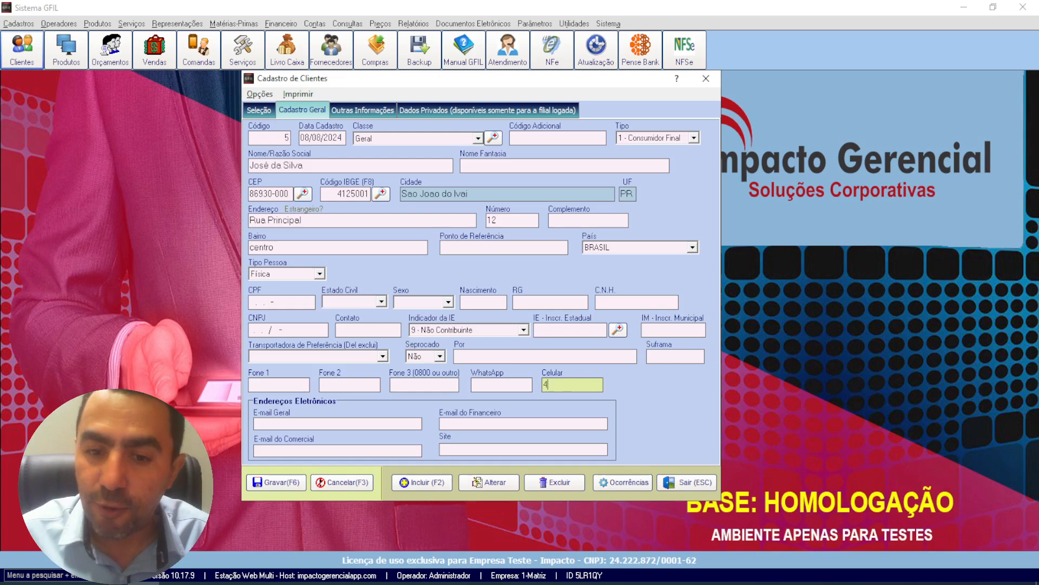
text(39999)
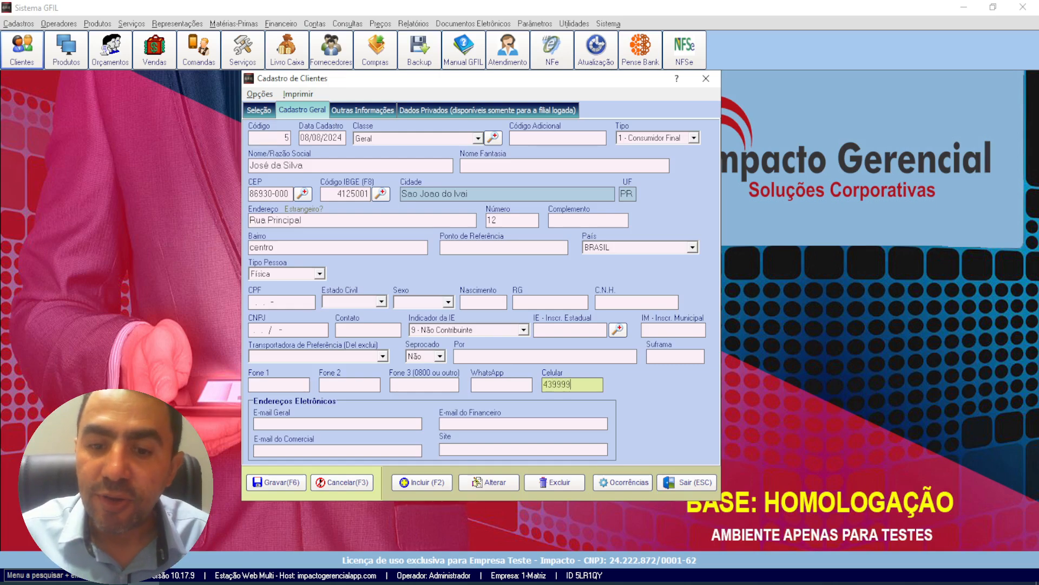
text(999)
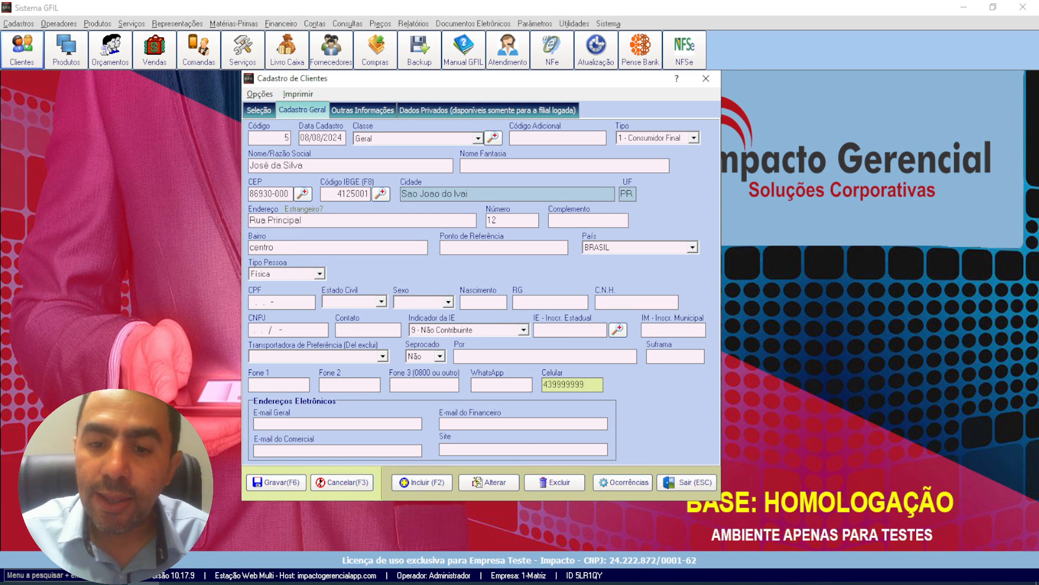
key(Tab)
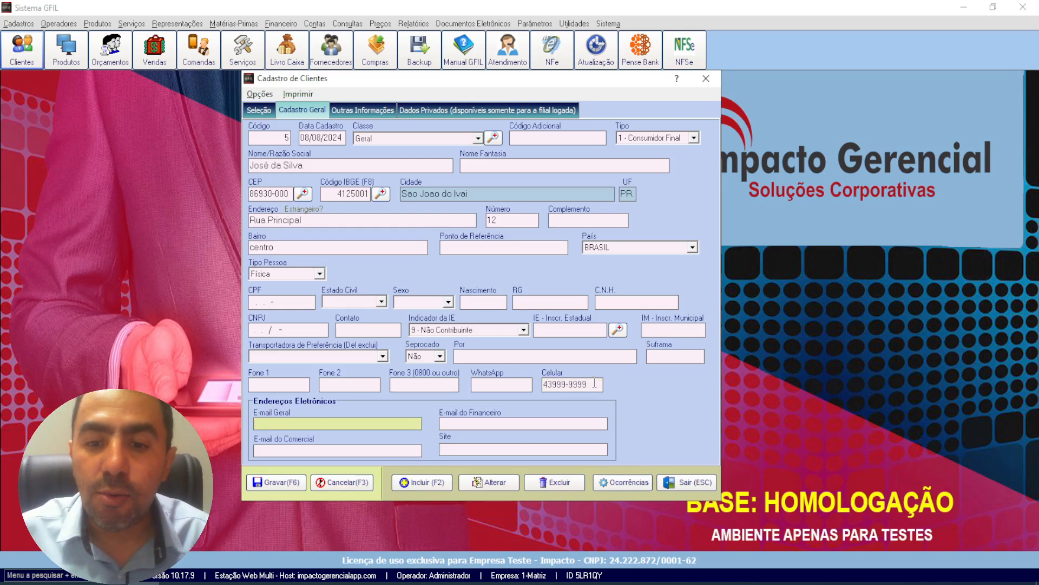
click(564, 385)
text(9)
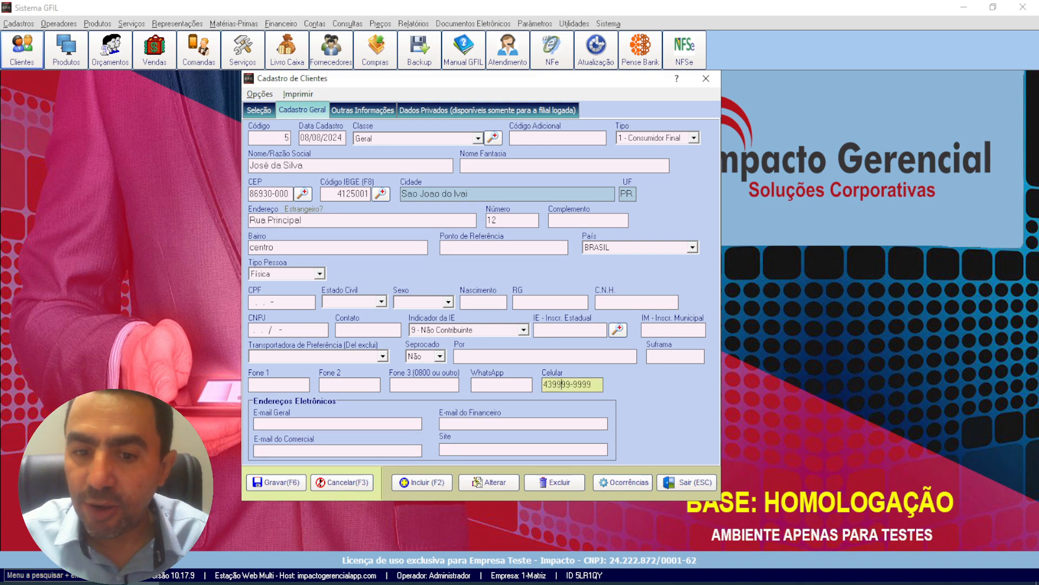
key(Tab)
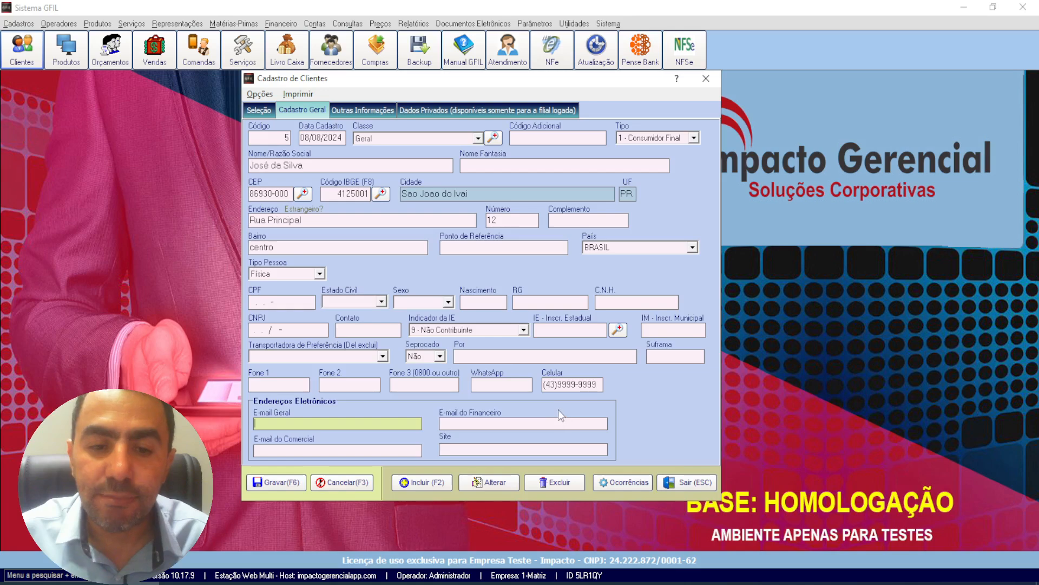
Step: Check the number format in Celular against Fone 1 and go to the E-mail Geral field without entering an address
click(283, 385)
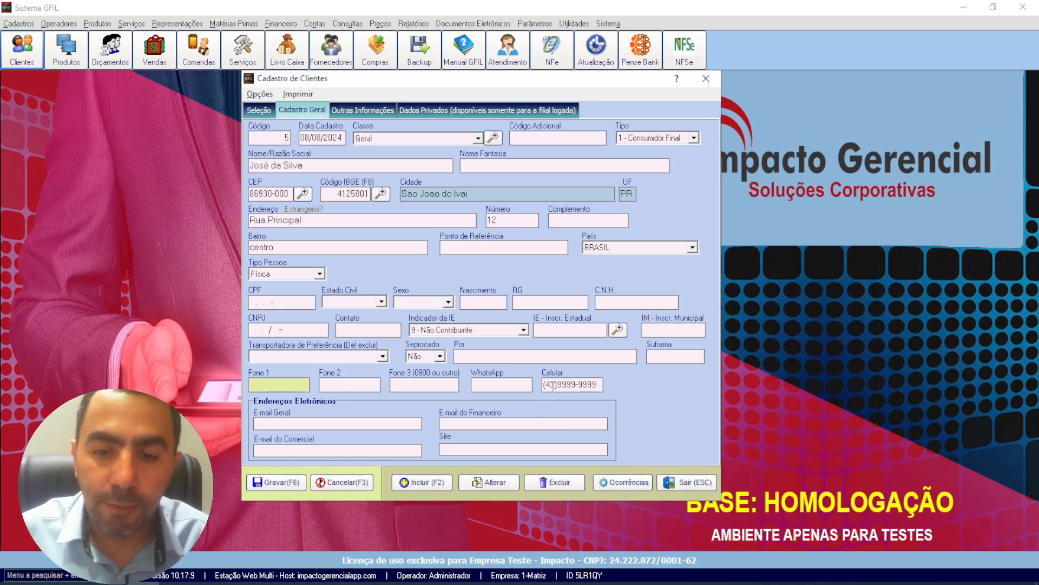
click(553, 385)
click(297, 384)
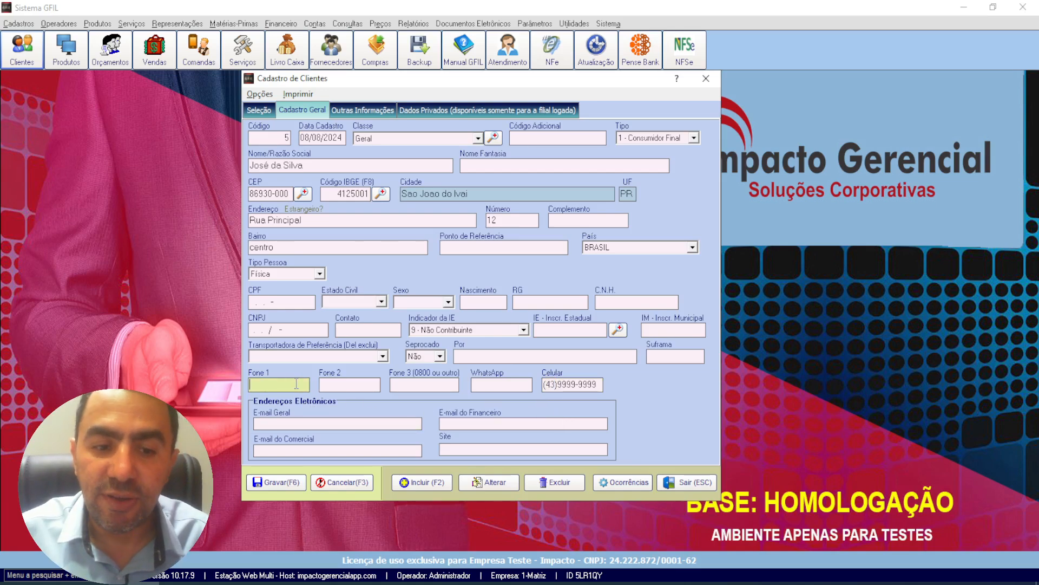
click(582, 384)
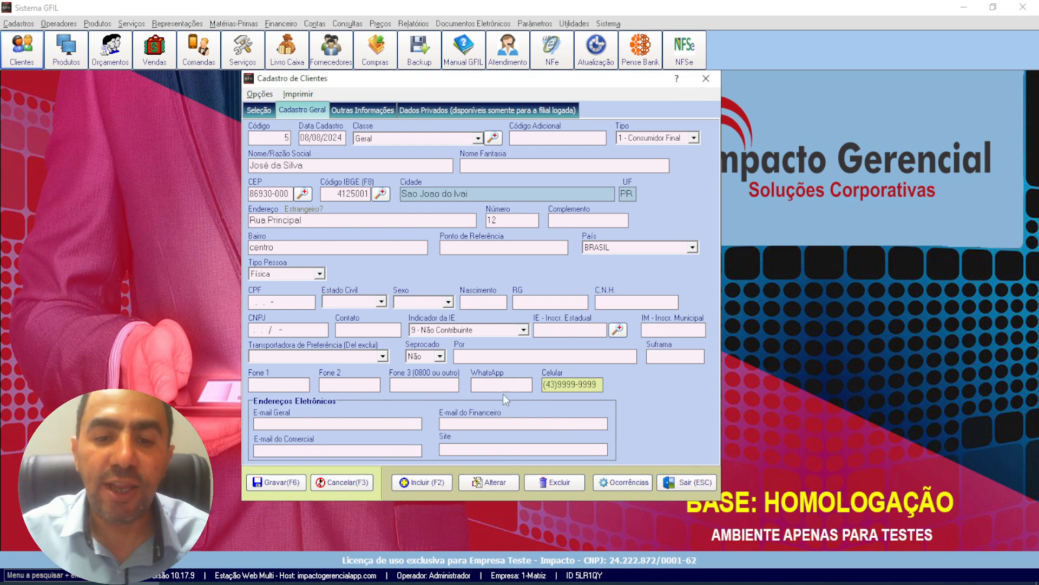
click(260, 421)
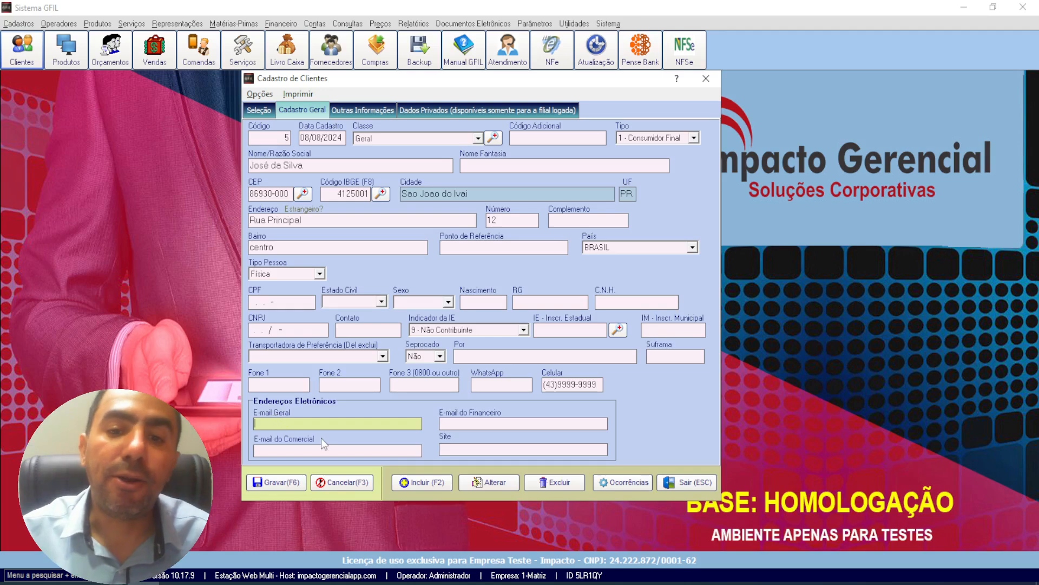
Step: Examine the employment, reference, birthplace and spouse fields in the customer's Outras Informações without filling them in
click(360, 111)
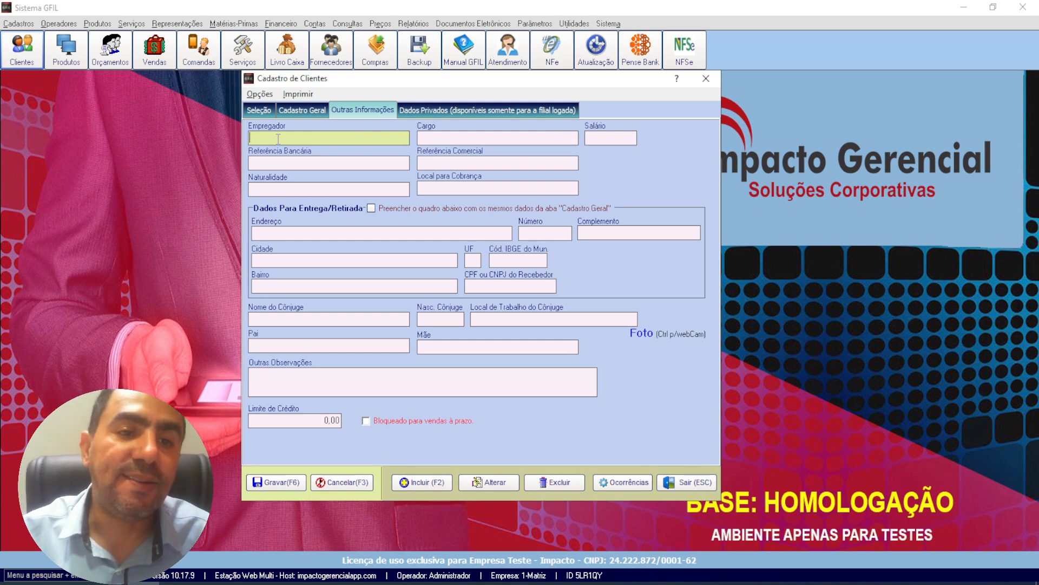
key(Tab)
key(Tab)
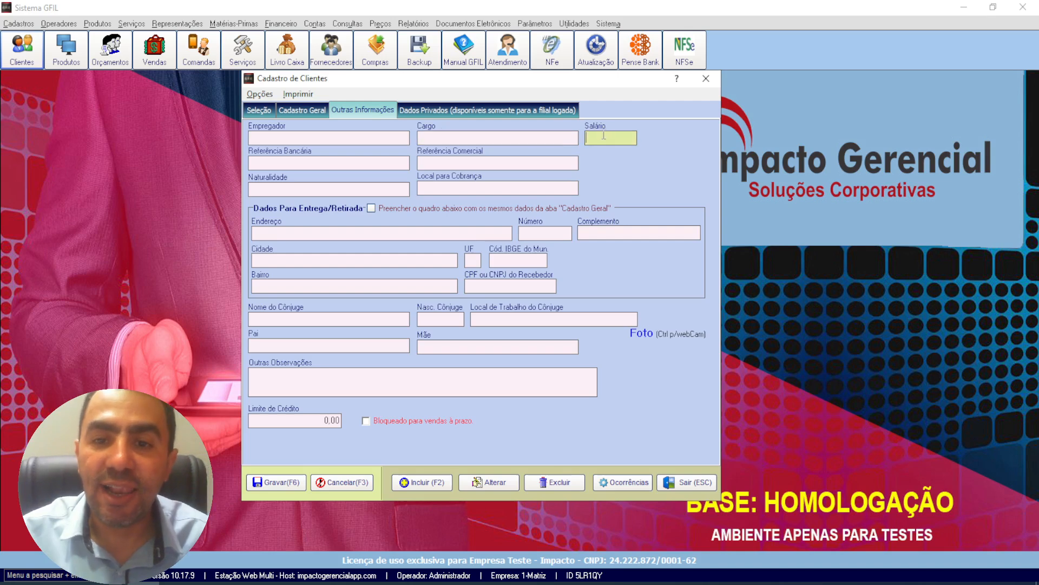
click(460, 160)
click(349, 164)
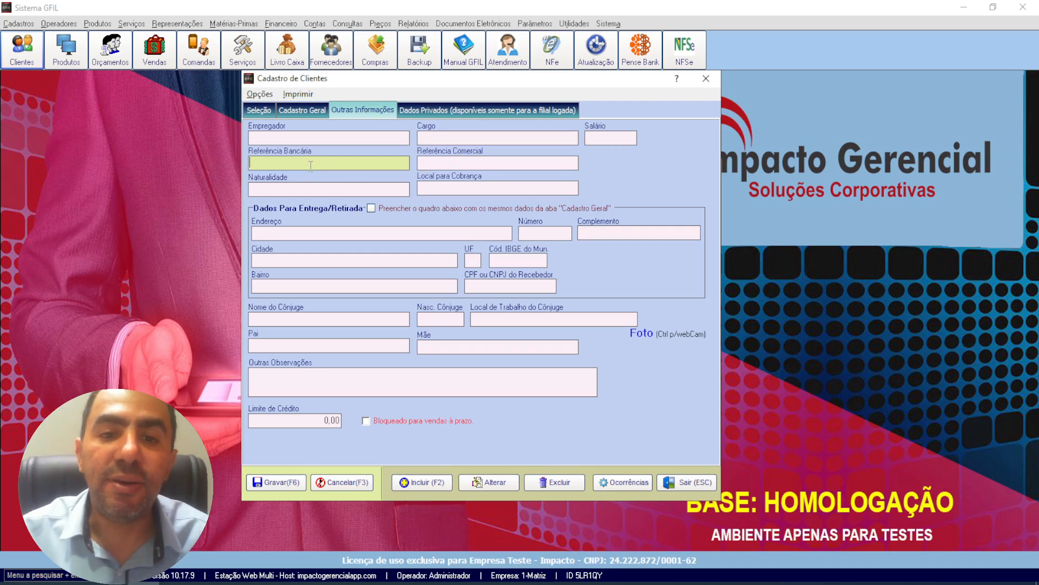
click(343, 186)
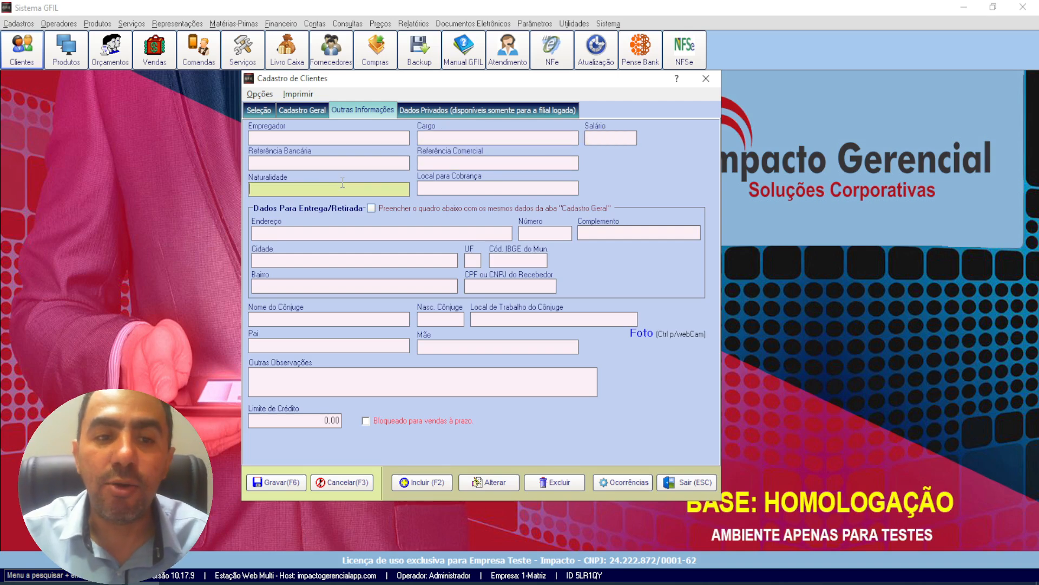
click(282, 320)
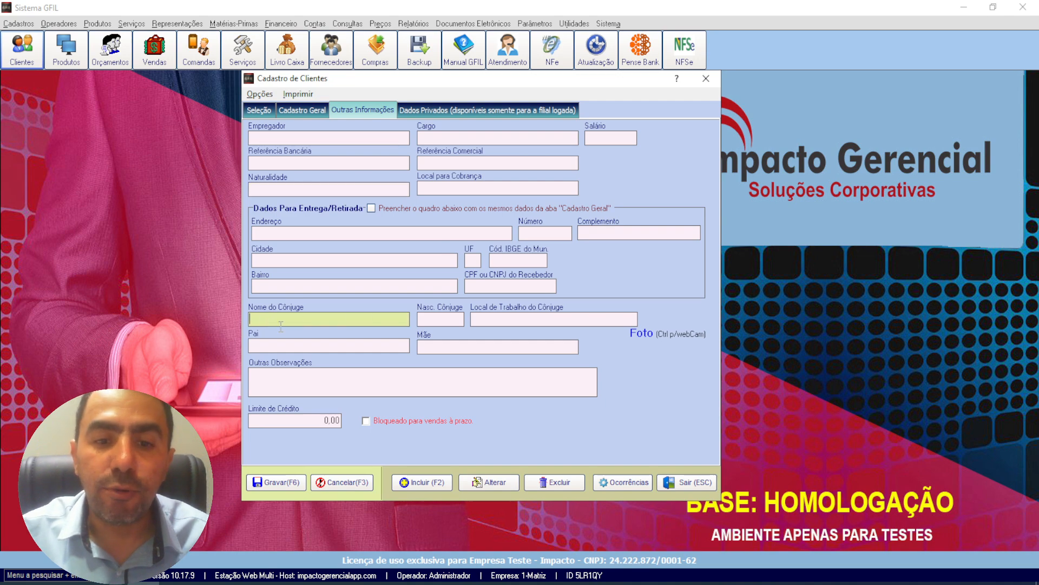
click(438, 317)
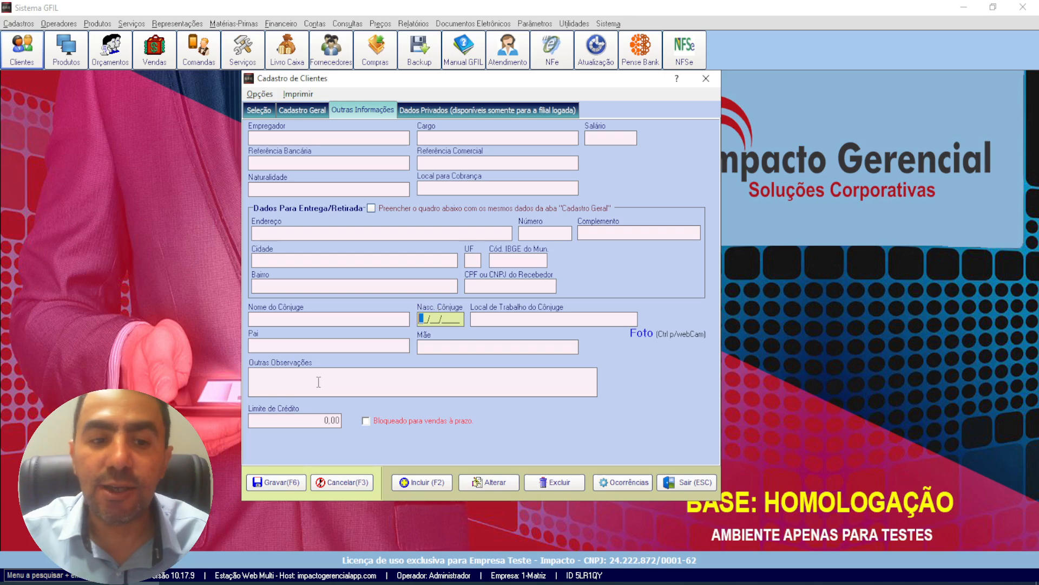
Step: View the image file selection for the customer's Foto, dismiss it without choosing a file, and go to the Limite de Crédito field
click(643, 338)
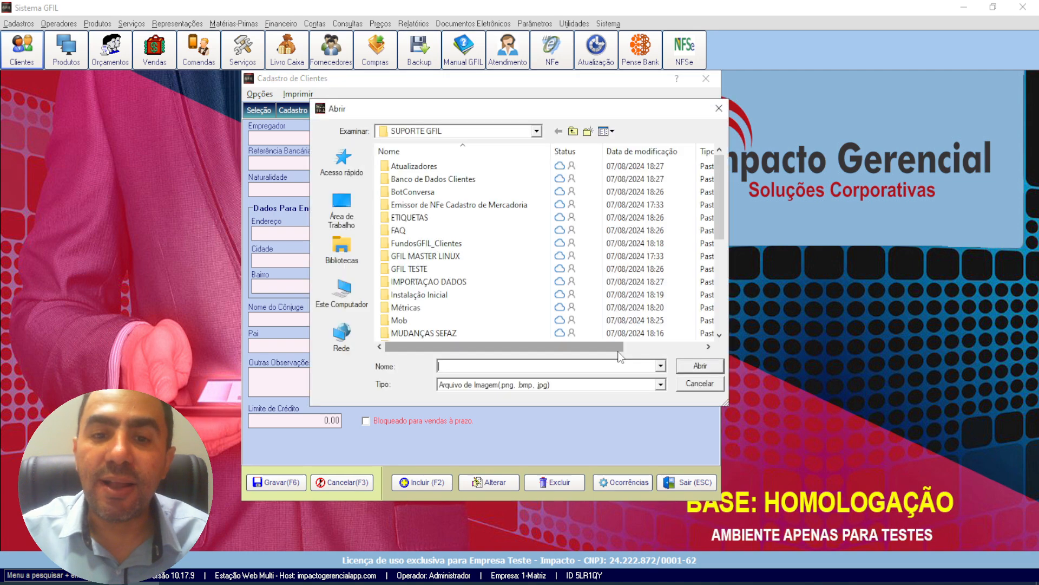
click(702, 384)
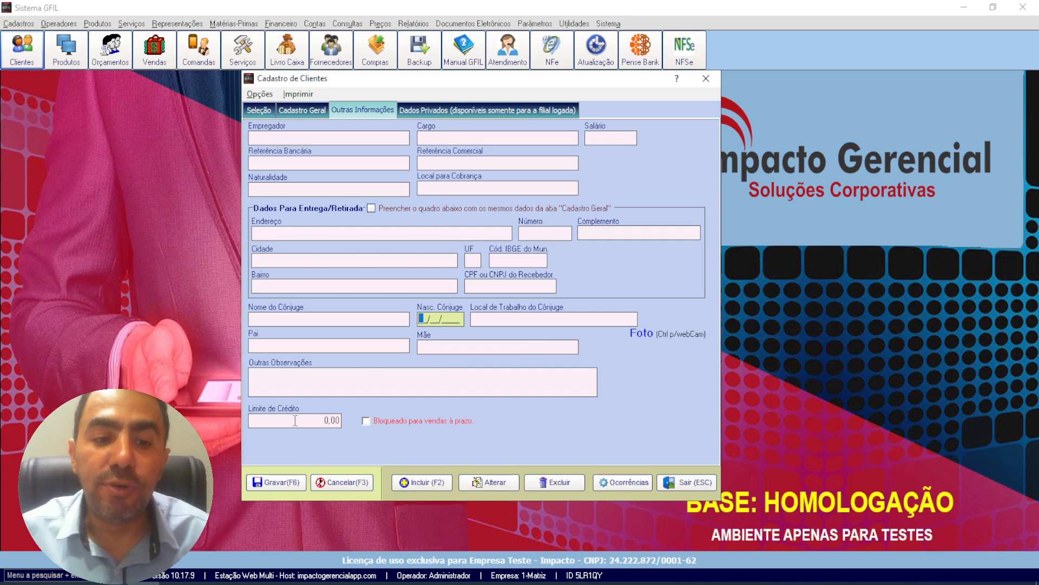
click(271, 420)
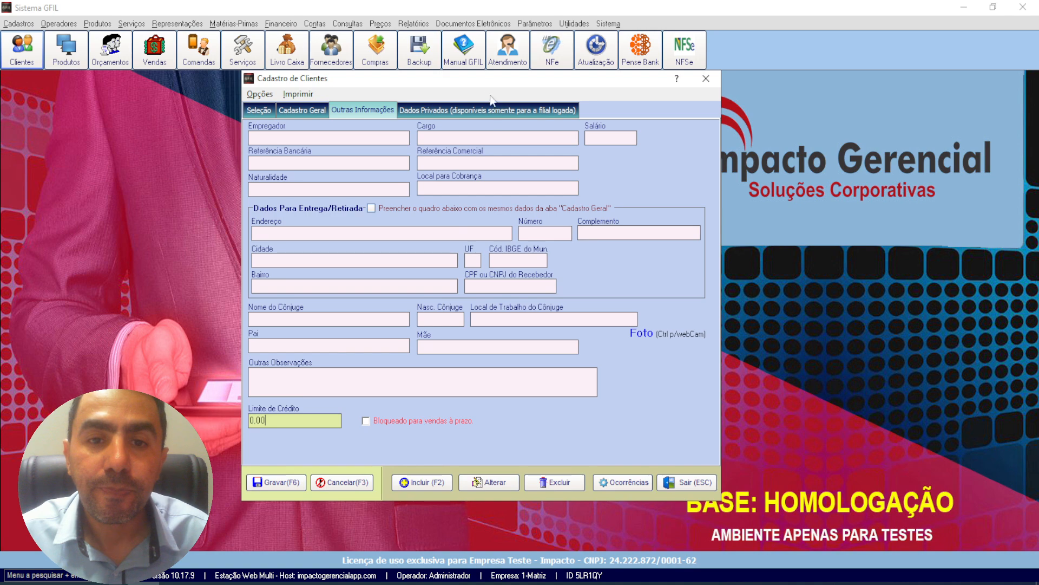
Step: Link the seller Vendedor to the customer in Dados Privados
click(425, 110)
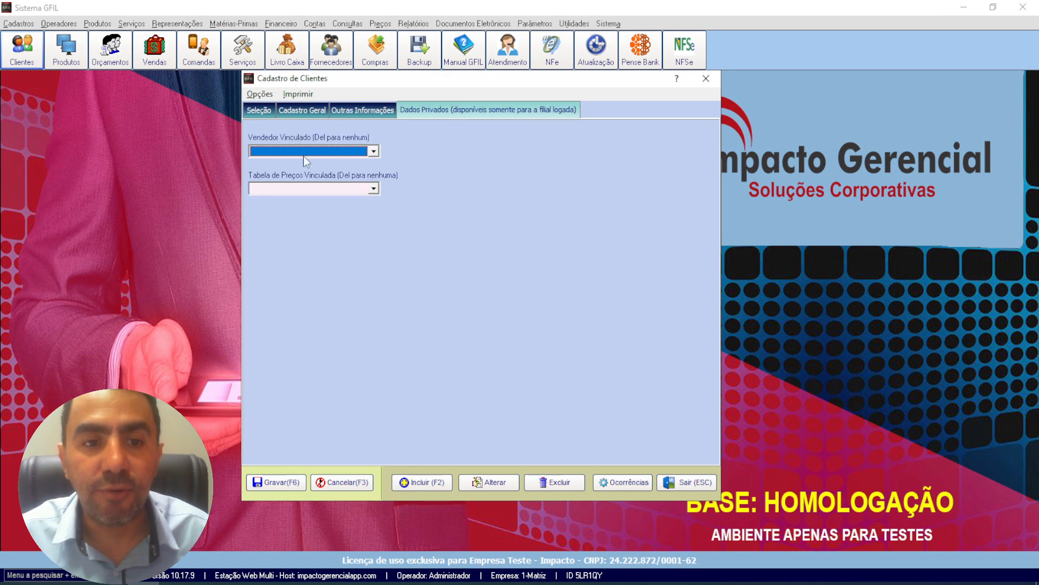
click(283, 152)
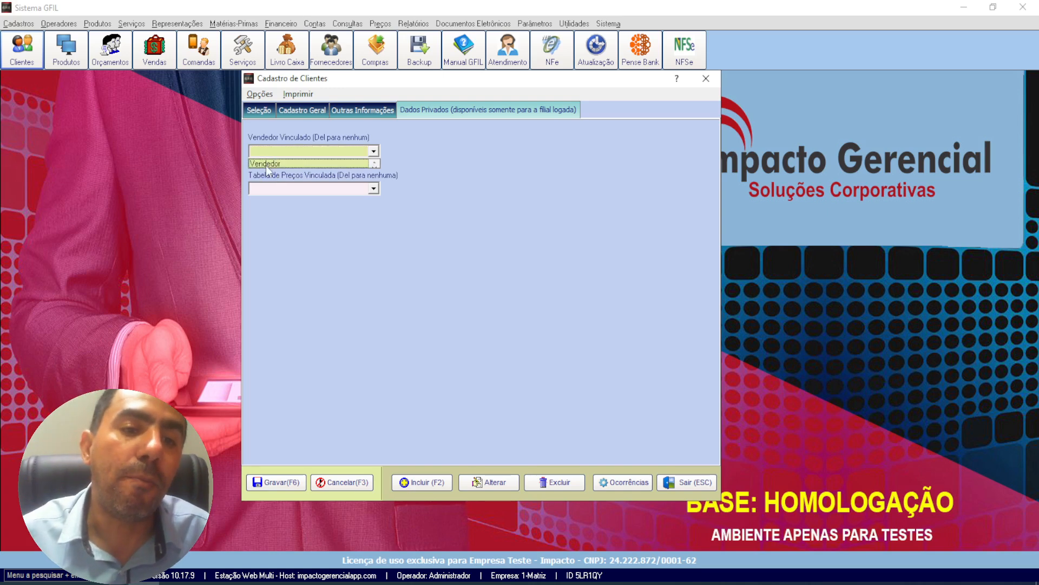
click(266, 164)
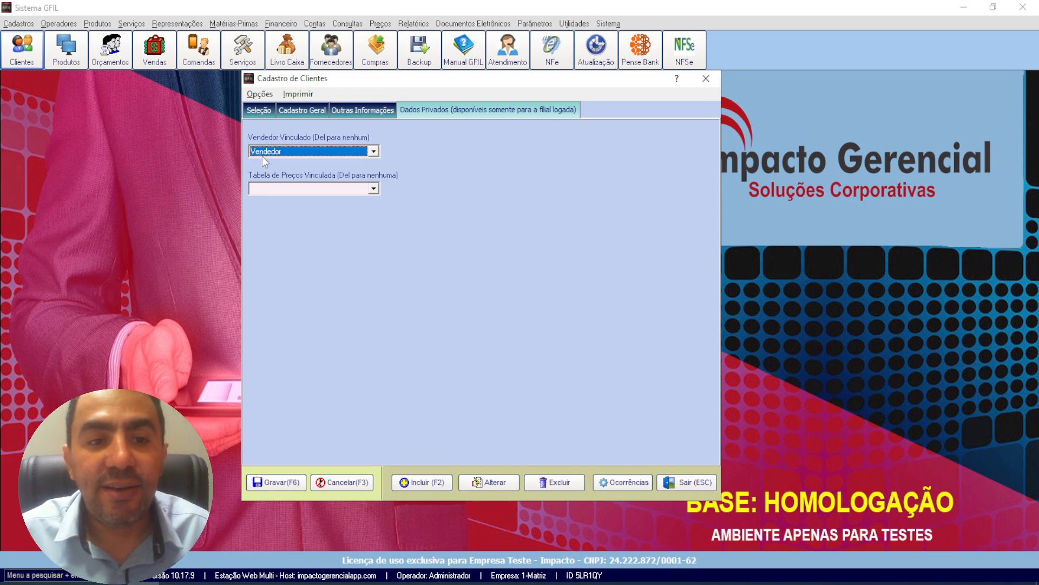
Step: Try to link the À Vista price table to the customer and recheck the choices for the linked seller
click(336, 184)
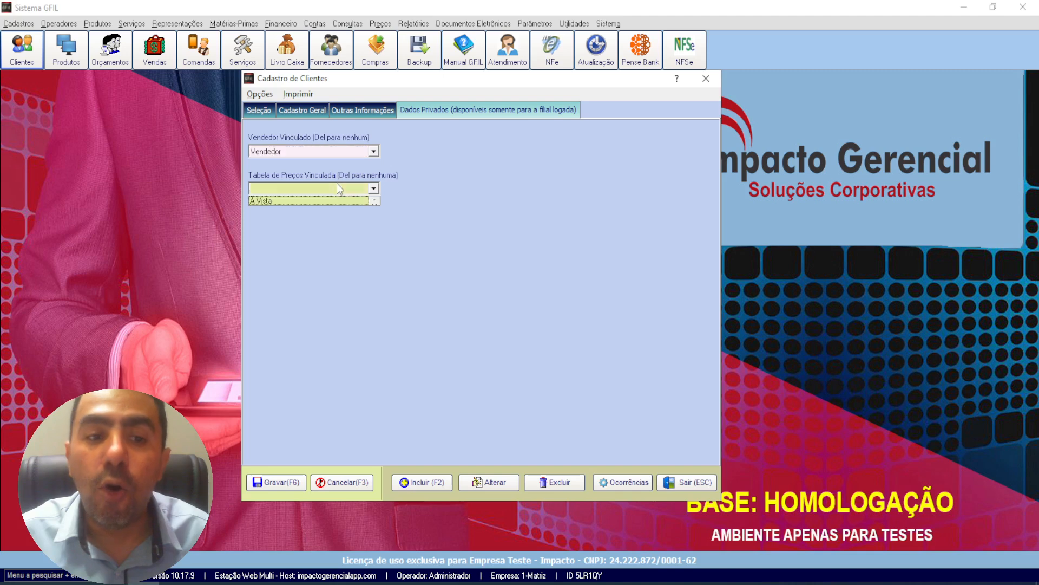
click(302, 200)
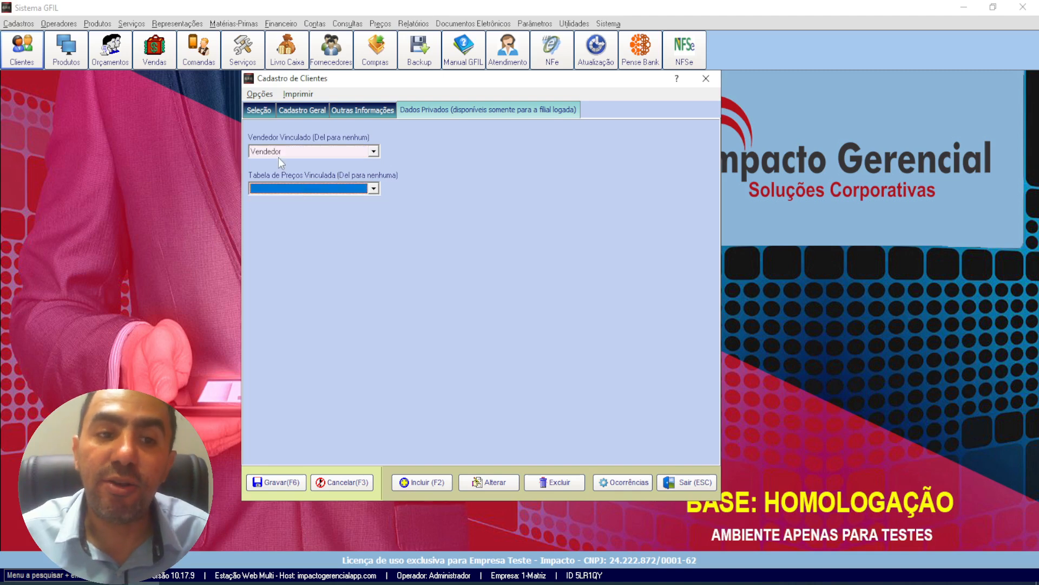
click(278, 155)
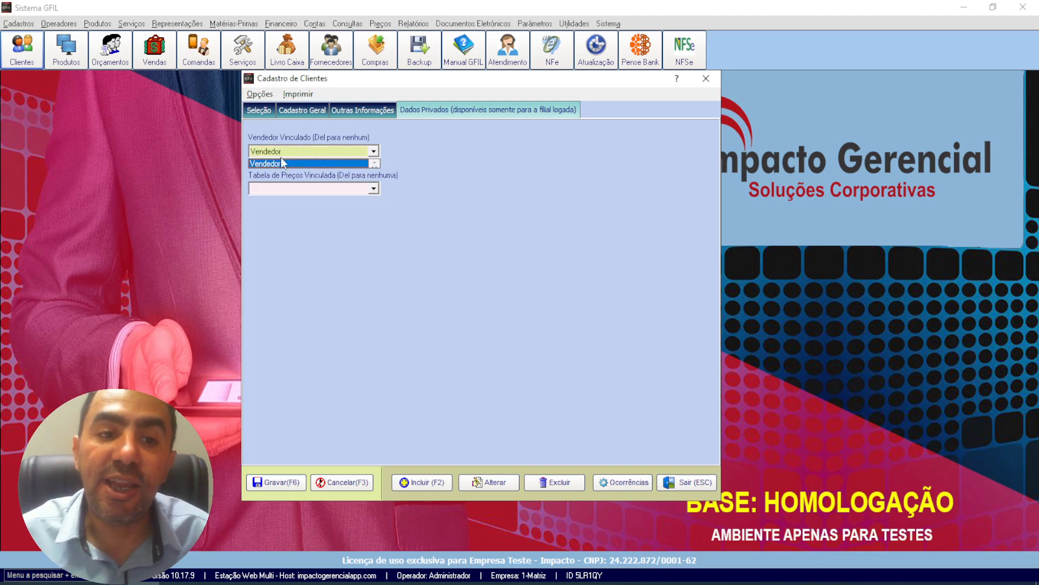
click(375, 153)
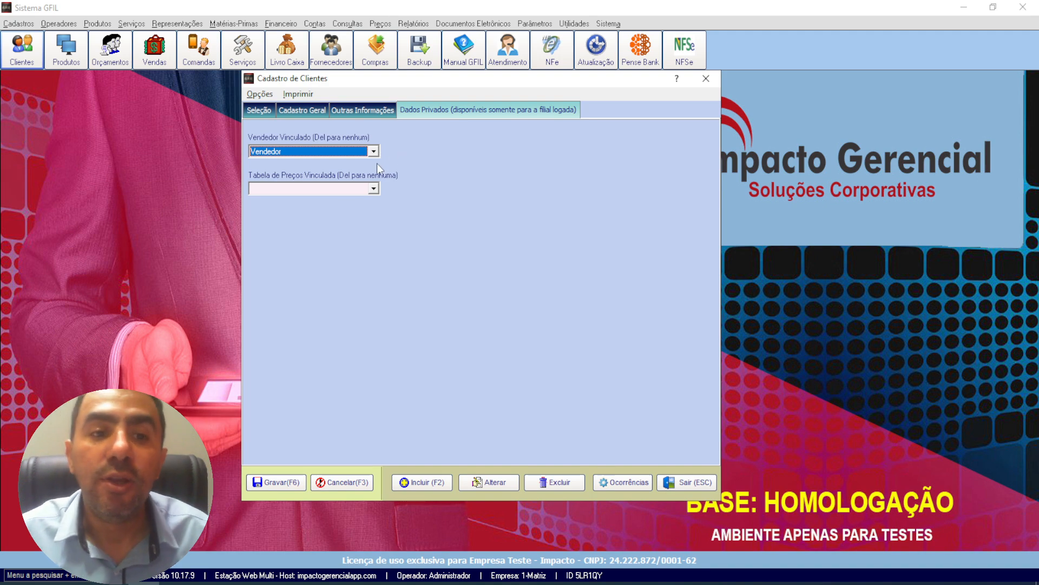
click(322, 189)
click(322, 199)
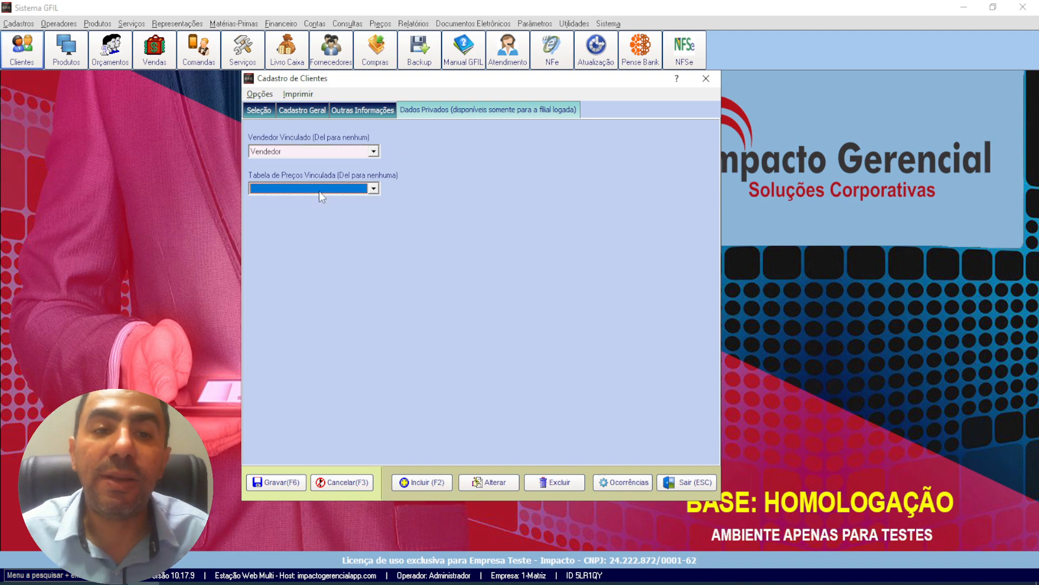
Step: Return to the customer's general data and cancel the new registration, confirming that the entered data is discarded
click(360, 110)
click(296, 114)
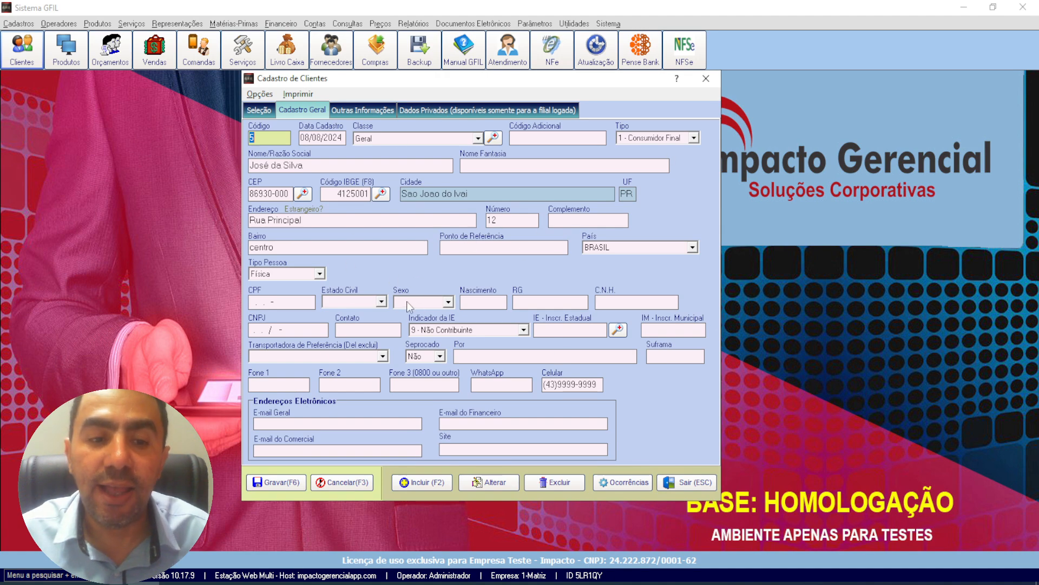
click(343, 482)
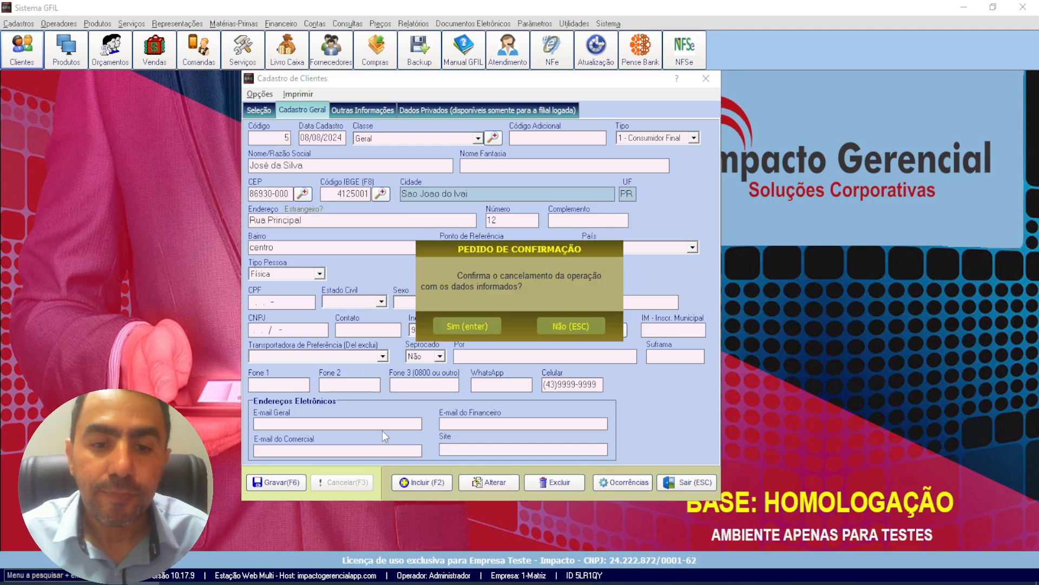
click(482, 333)
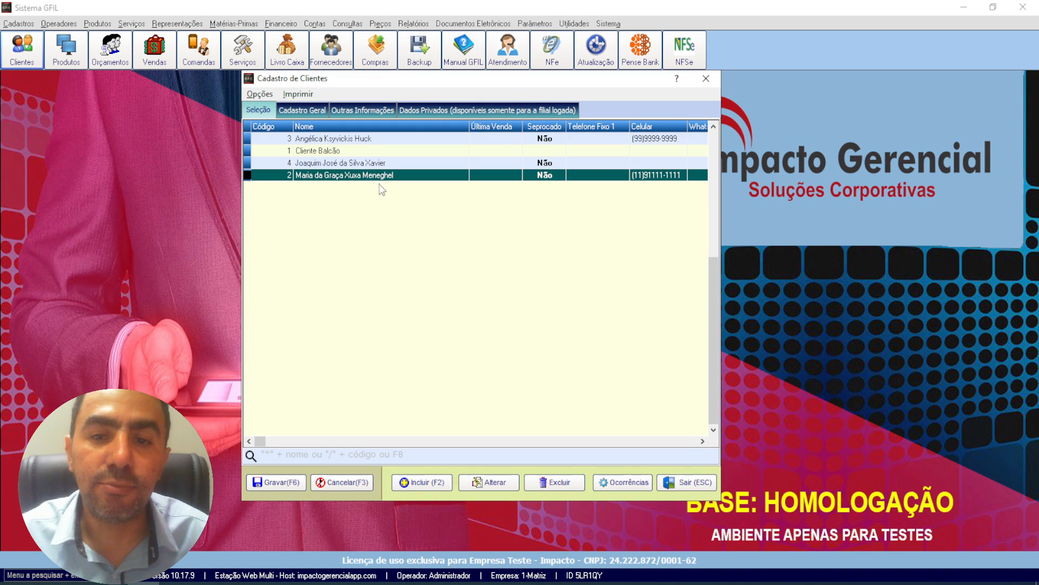
Step: Open the customer listed directly below Cliente Balcão for editing and go to its Nome Fantasia
click(337, 165)
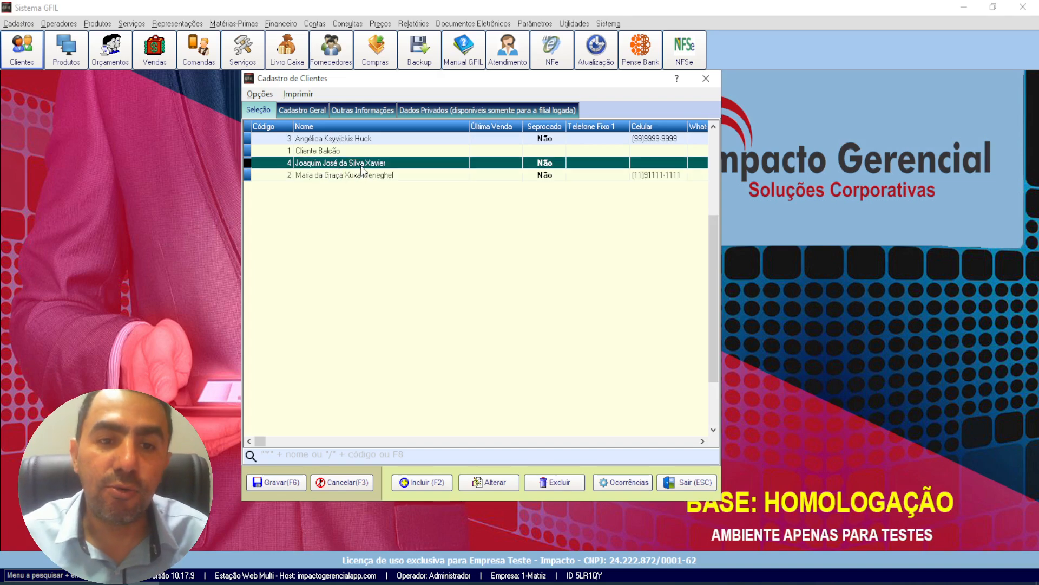
double_click(362, 169)
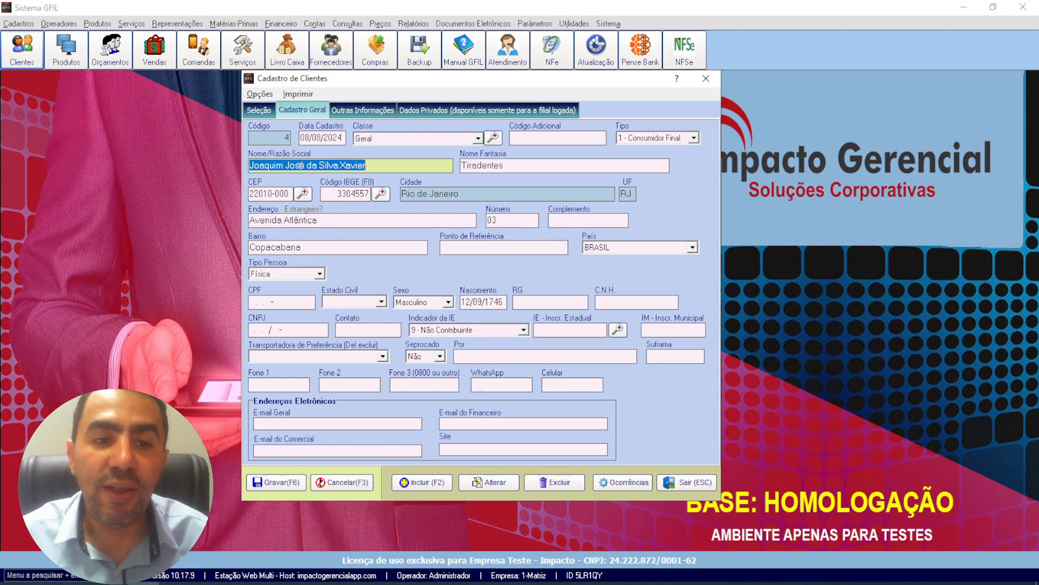
click(539, 165)
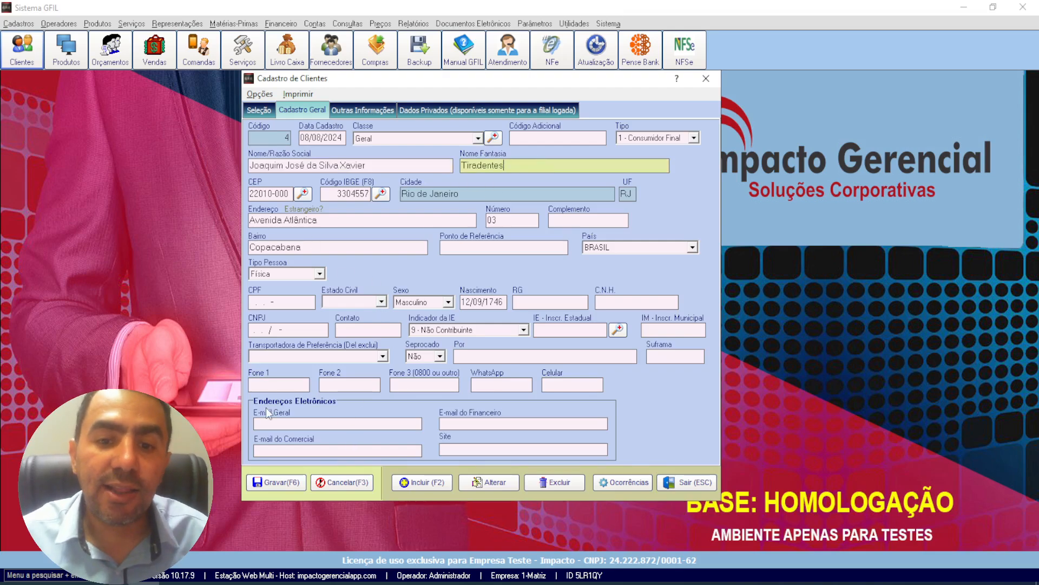
Step: Enter the customer's general e-mail in E-mail Geral and save the record, confirming that the data is stored
click(314, 423)
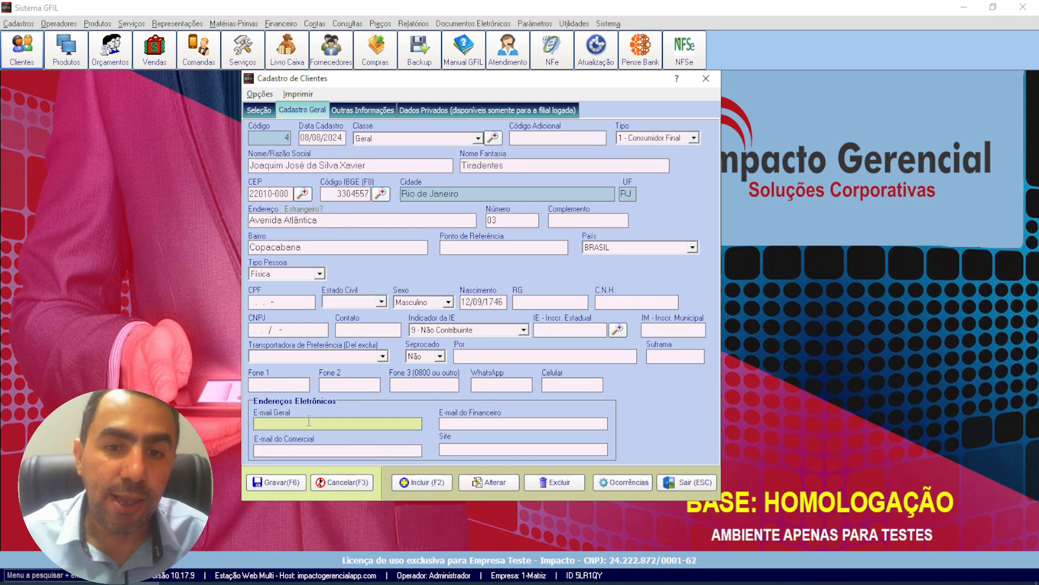
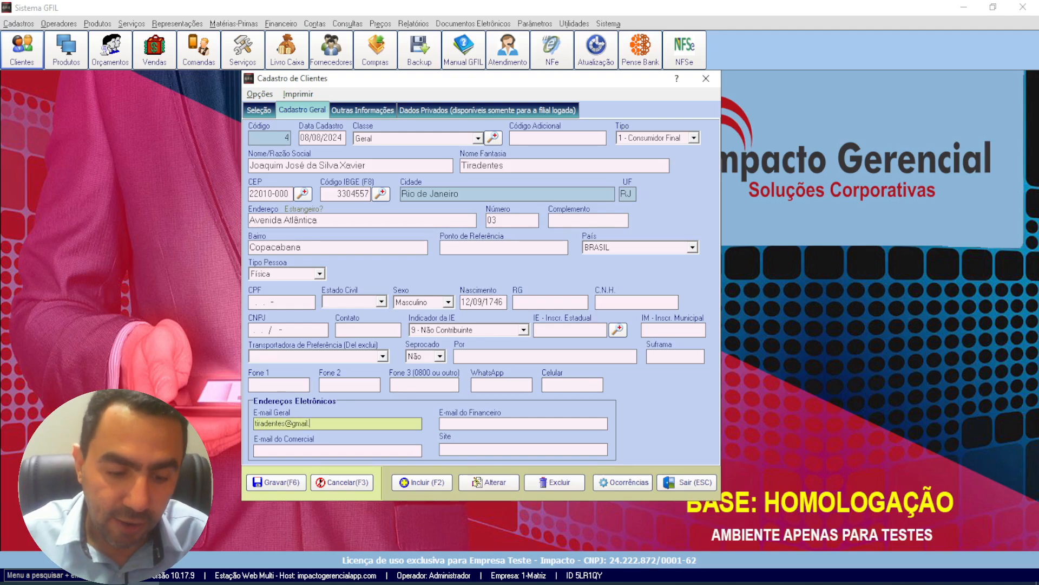
key(Tab)
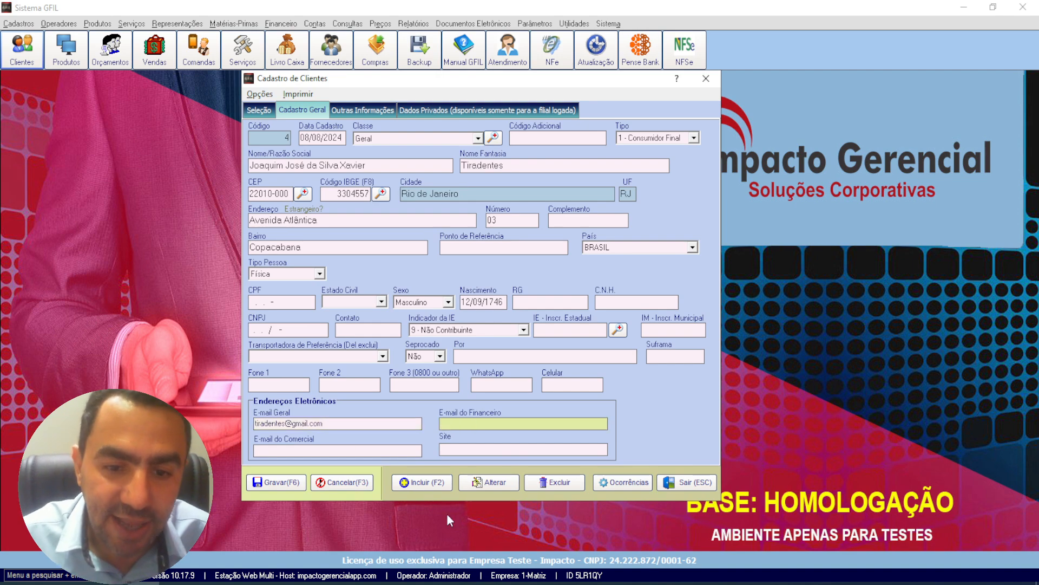
click(278, 486)
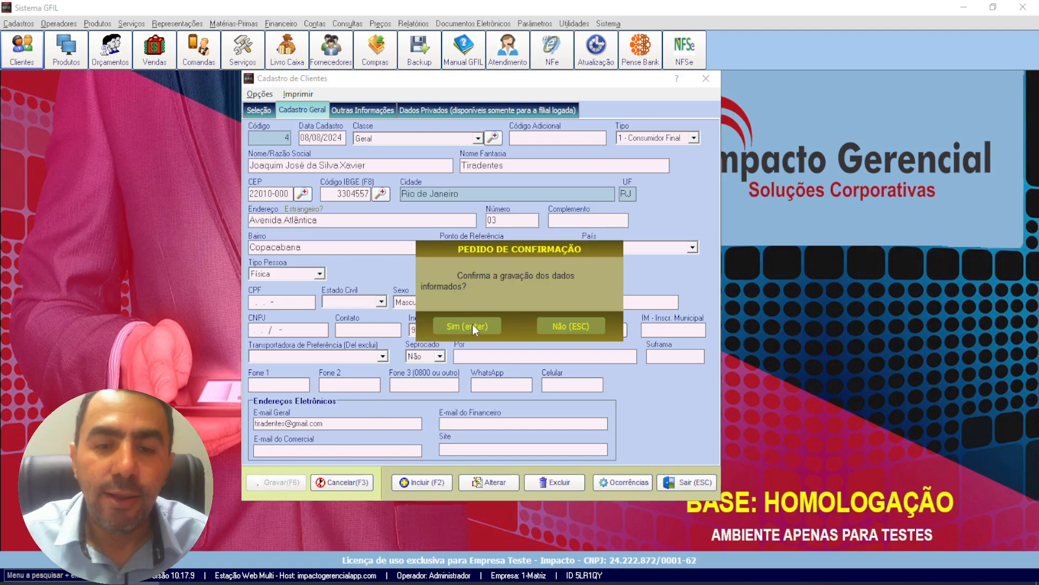
click(472, 325)
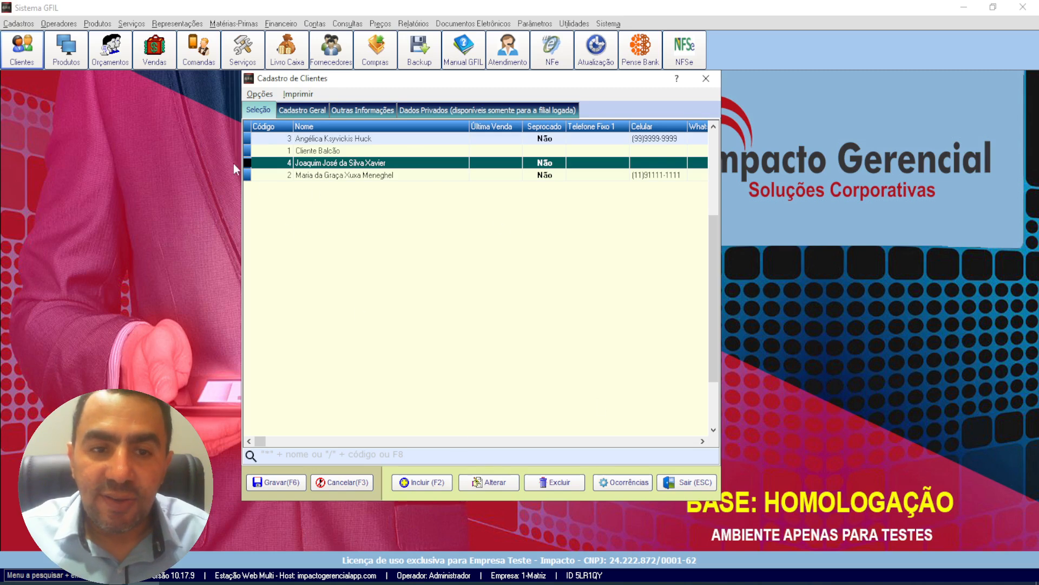
click(315, 175)
click(320, 162)
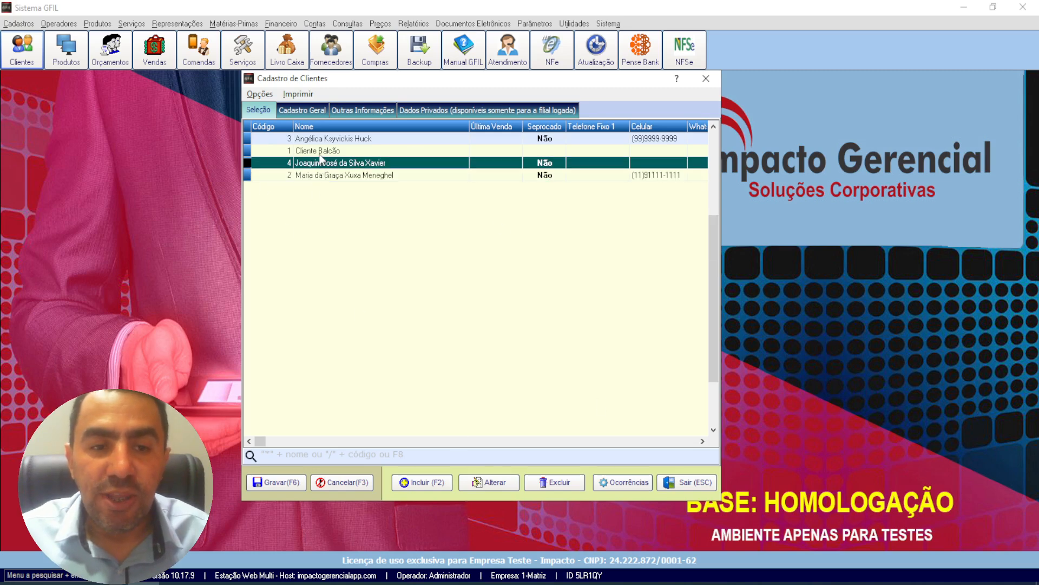
click(319, 152)
click(320, 162)
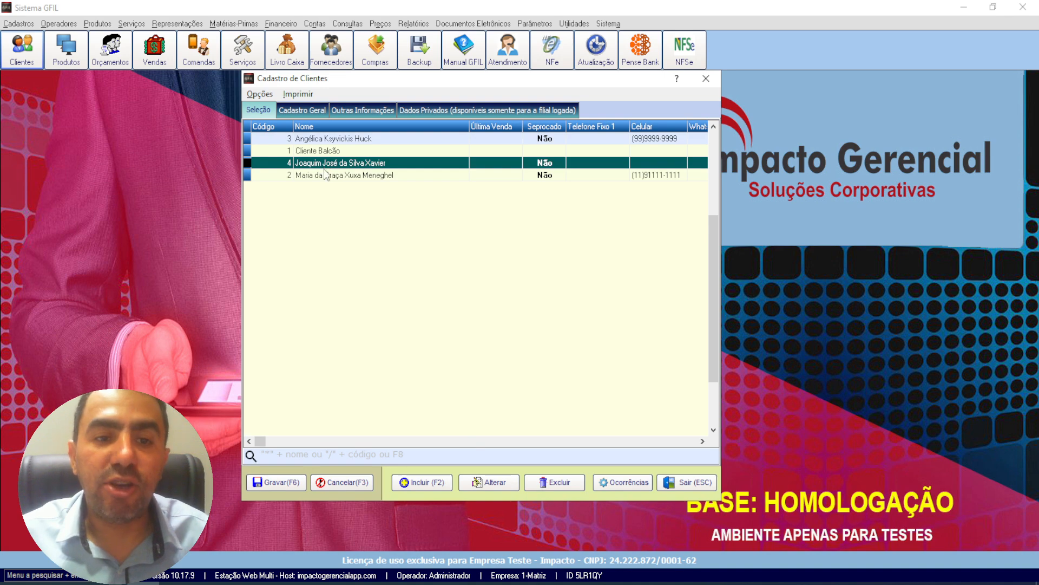
click(325, 172)
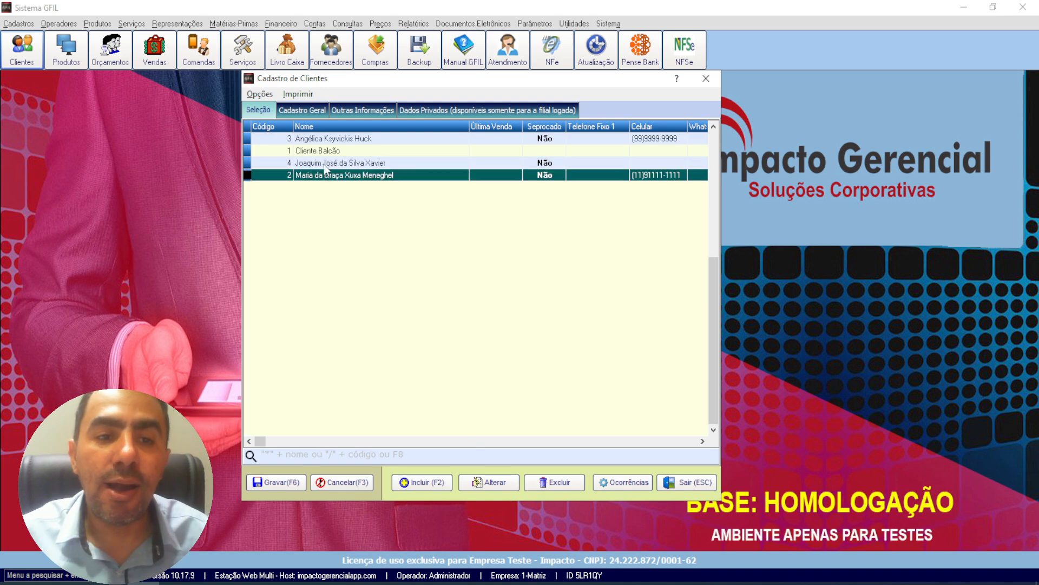
click(323, 164)
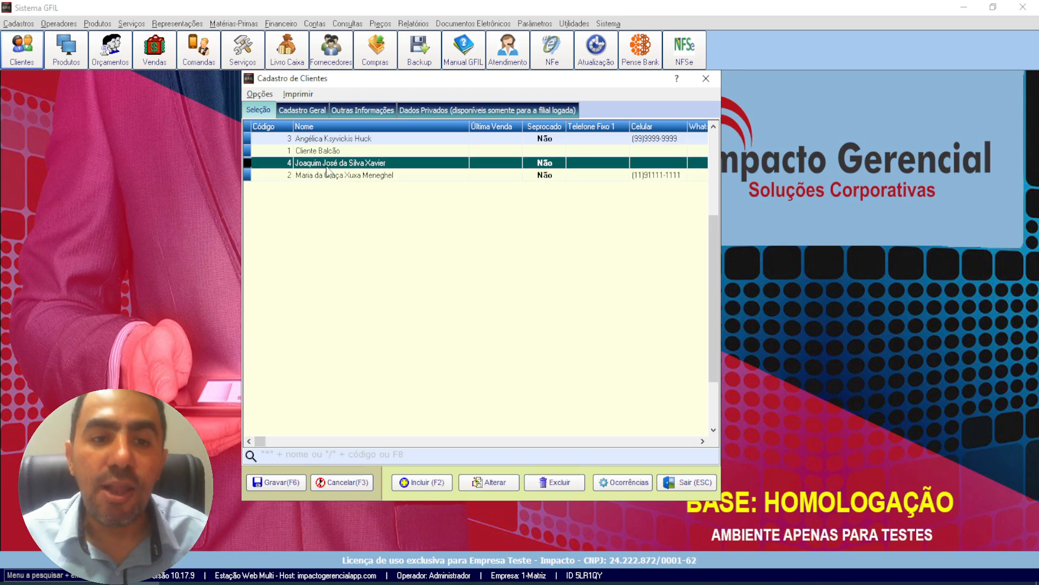
click(329, 153)
click(333, 164)
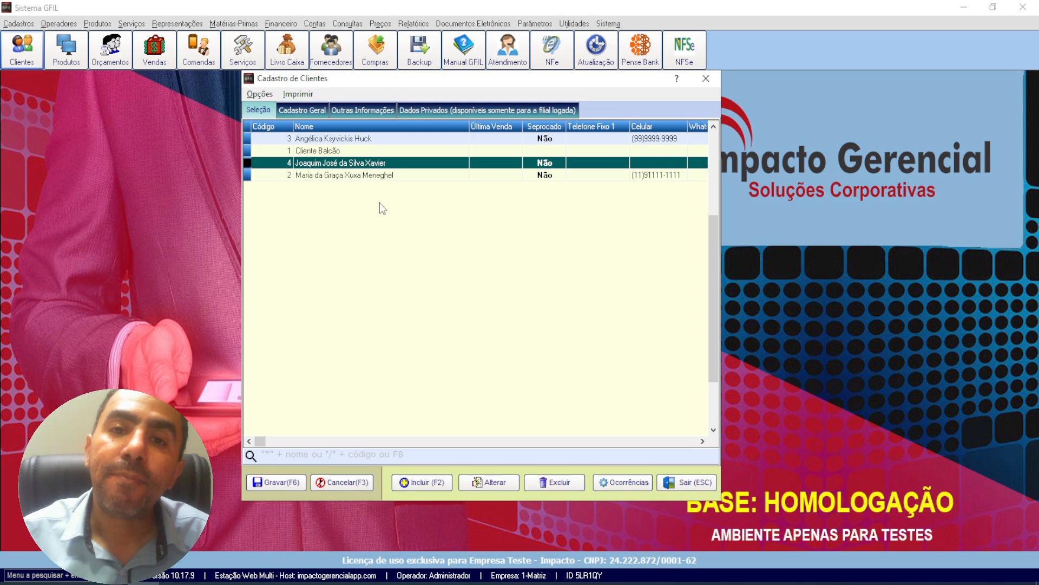
Step: Inactivate the customer listed directly below Cliente Balcão and confirm the inactivation
right_click(330, 168)
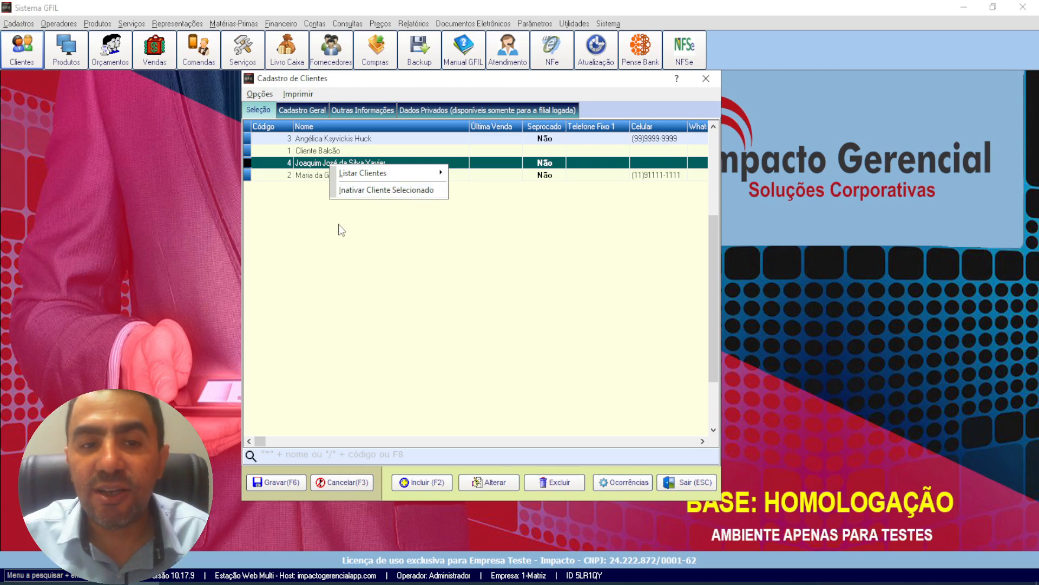
click(299, 208)
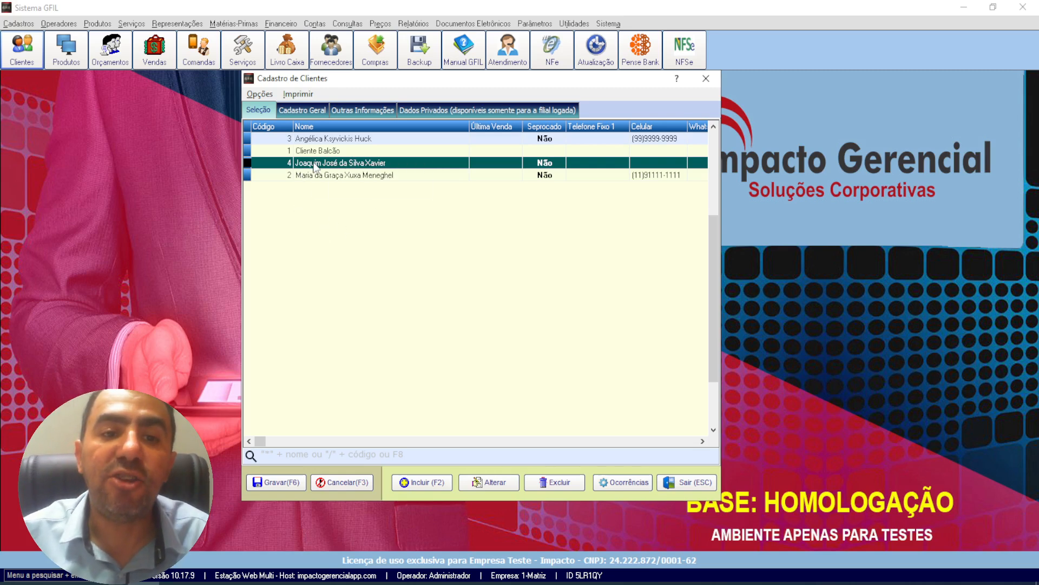
right_click(313, 162)
mouse_move(330, 174)
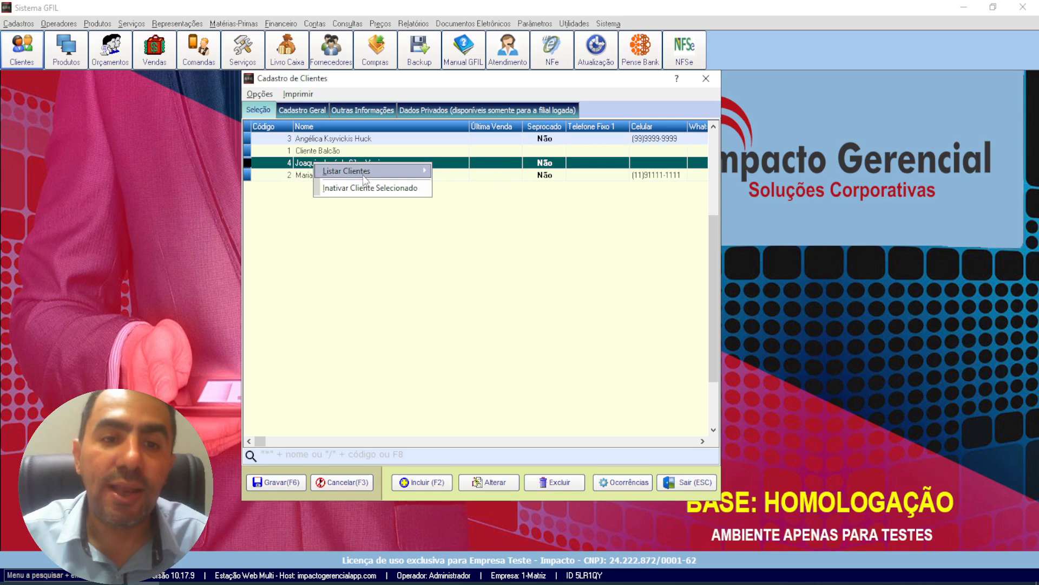
right_click(293, 161)
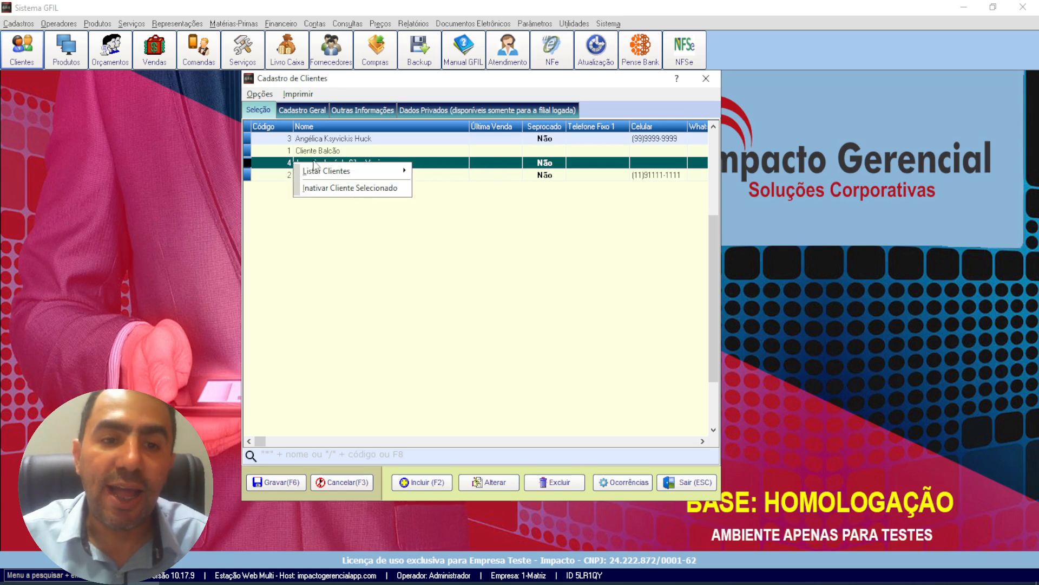
right_click(450, 160)
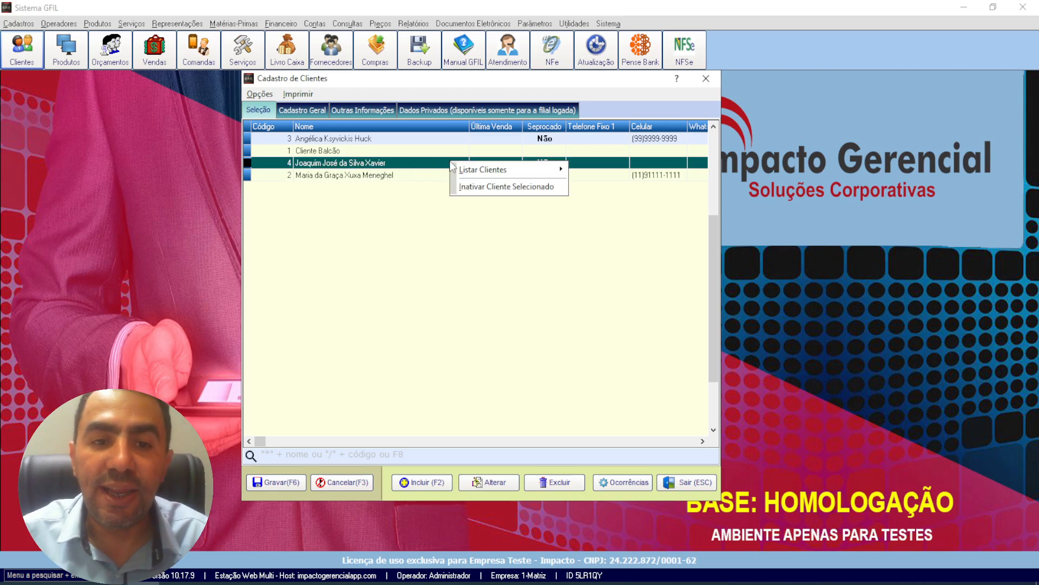
click(477, 187)
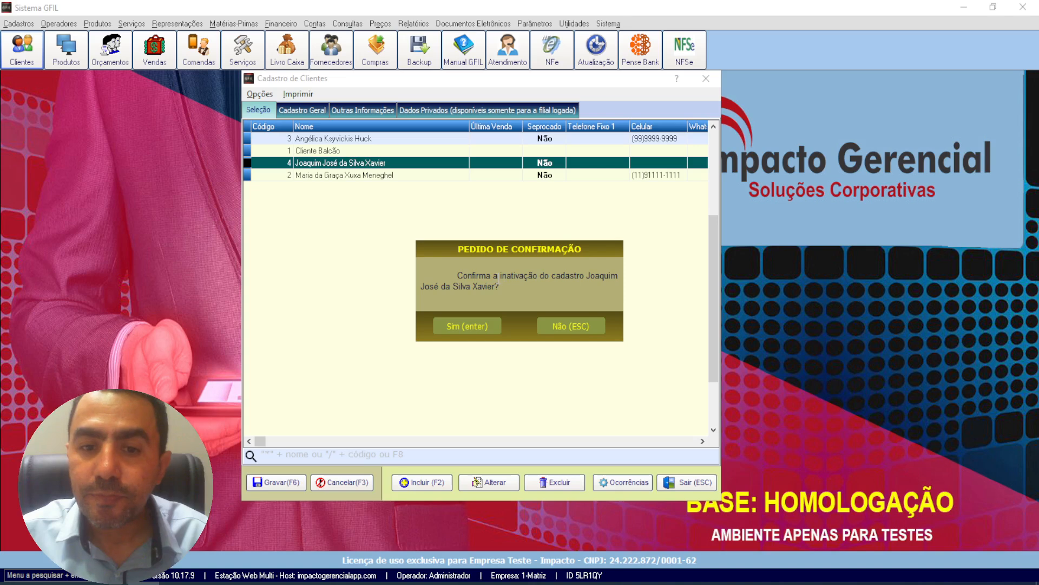
click(467, 326)
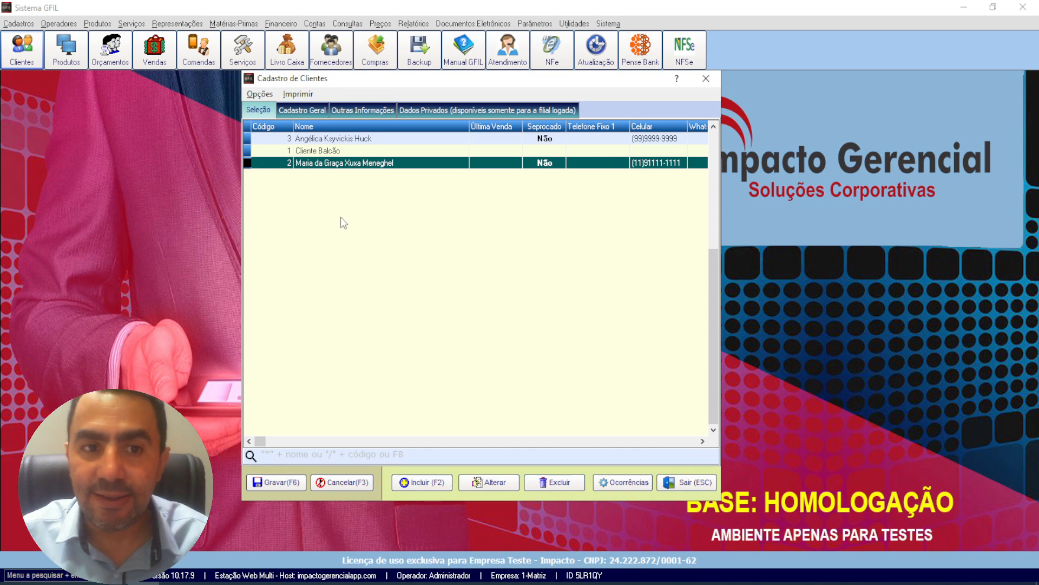
Step: Change the customer listing filter to Todos so that inactive customers are included
right_click(317, 187)
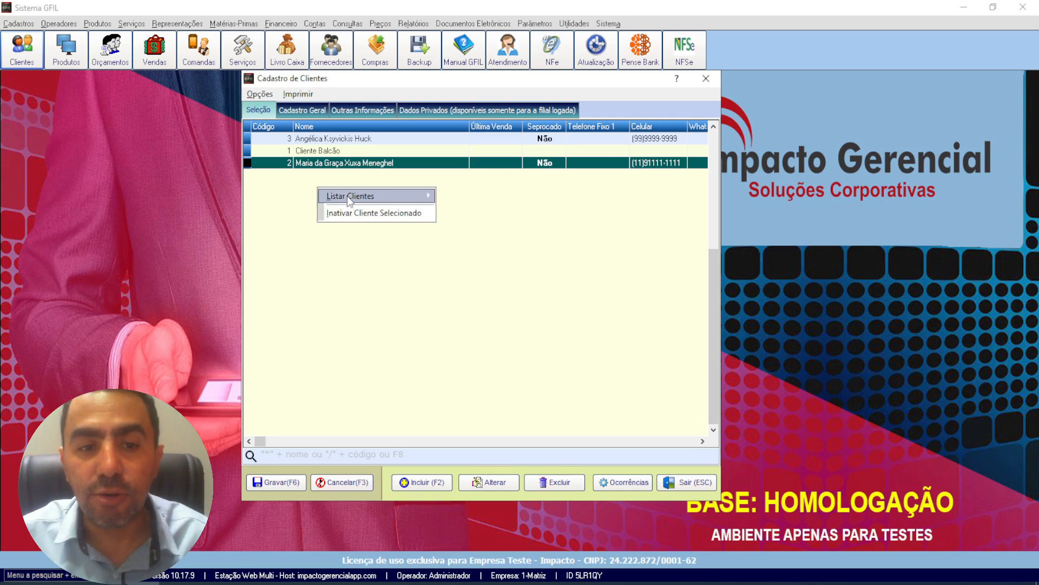
mouse_move(350, 198)
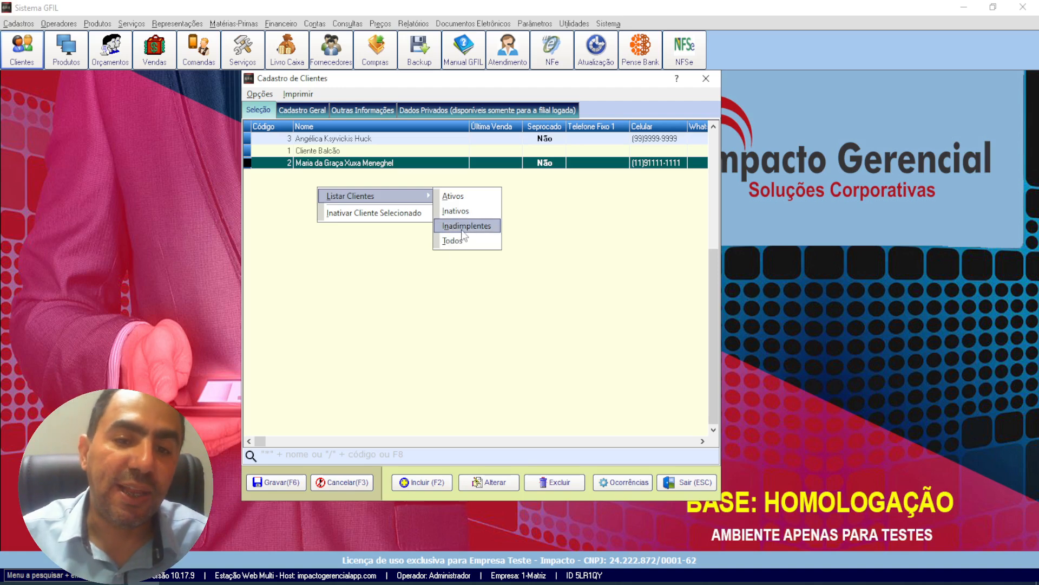
click(452, 241)
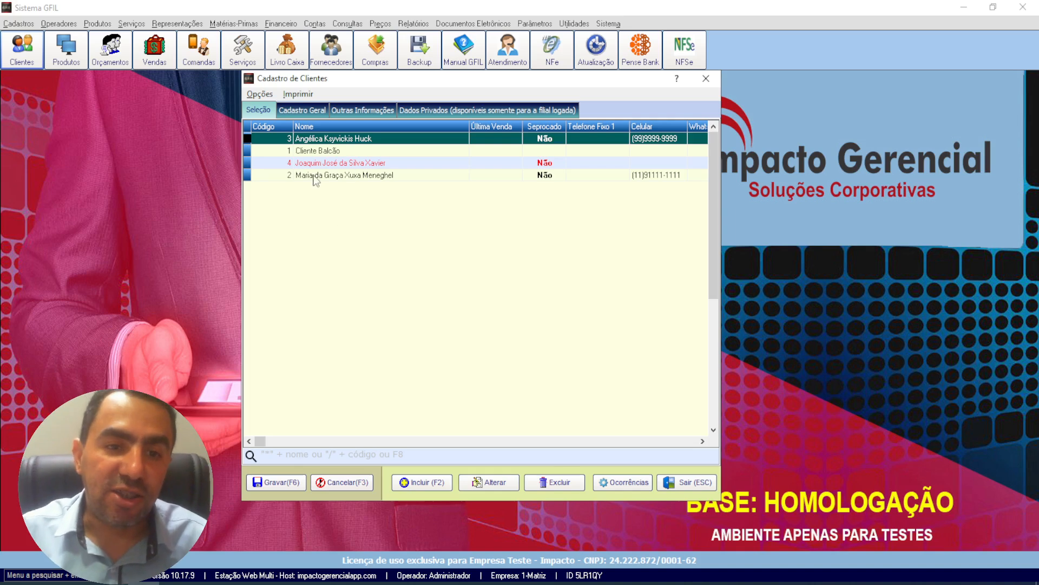
Step: Reactivate the inactive customer shown in red, confirm the activation, and recheck the options offered for that customer
click(317, 165)
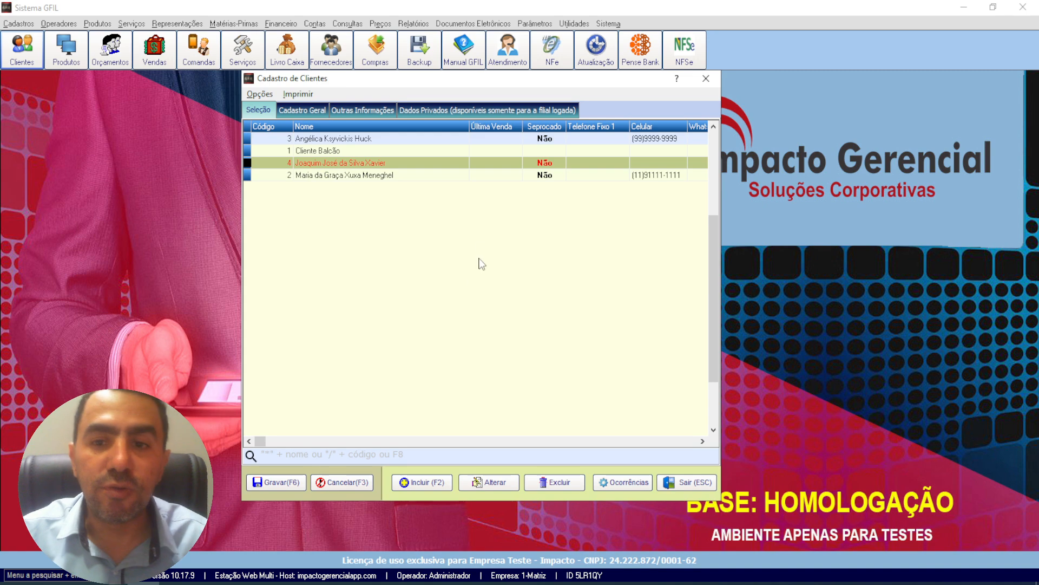
right_click(345, 267)
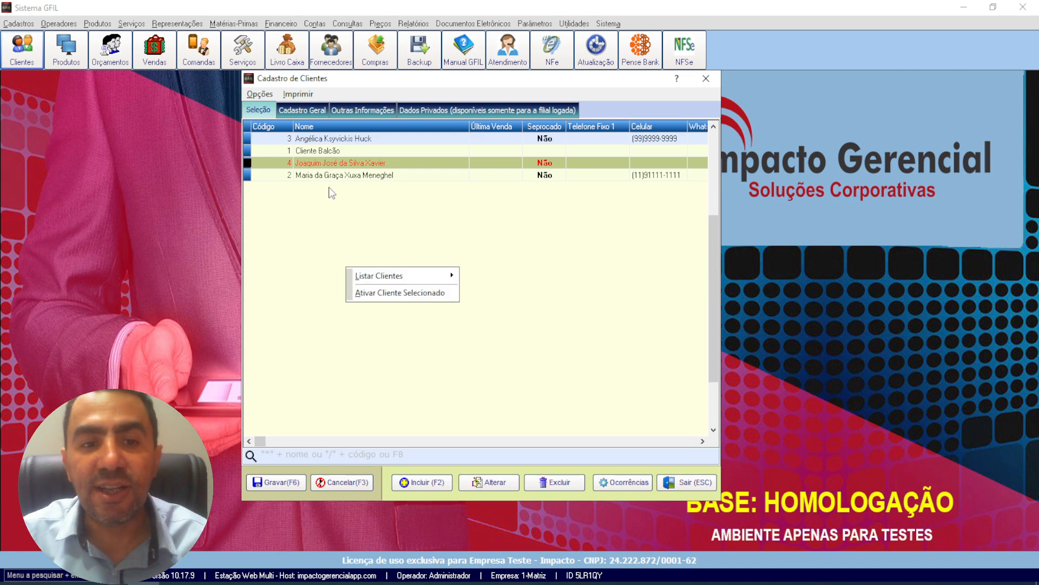
click(342, 152)
click(344, 166)
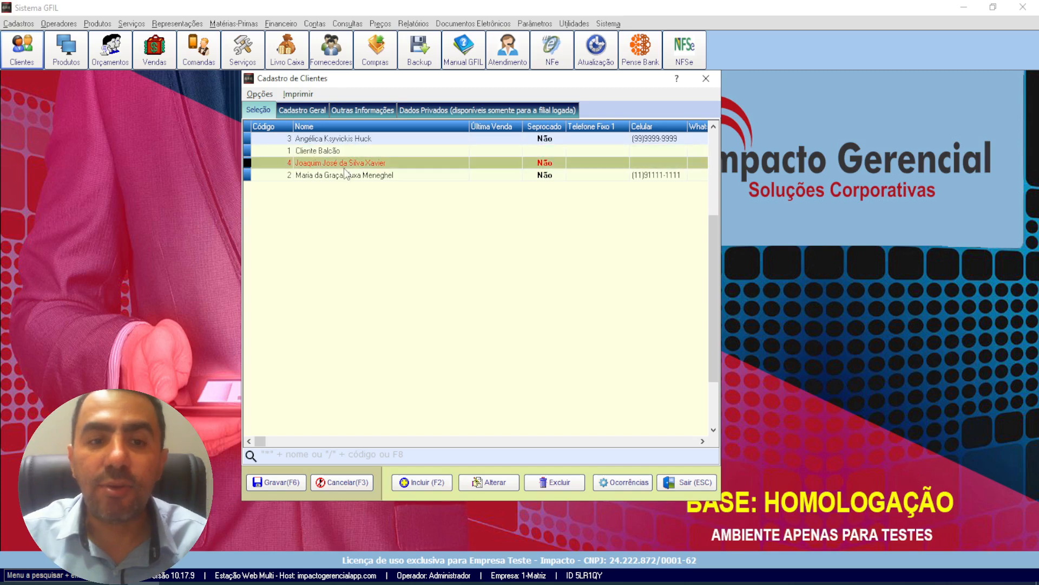
click(349, 176)
click(356, 163)
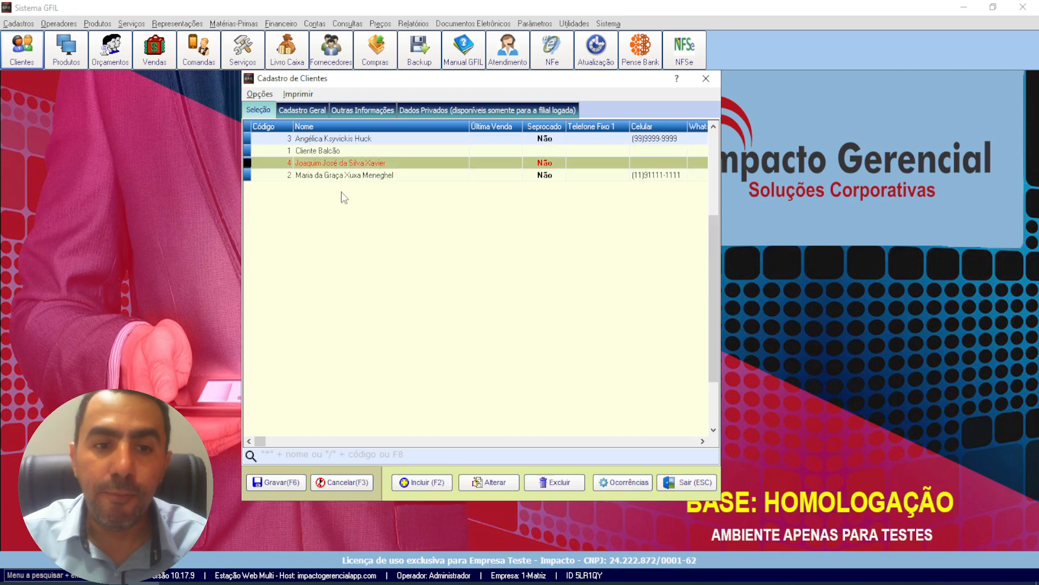
right_click(355, 163)
click(395, 190)
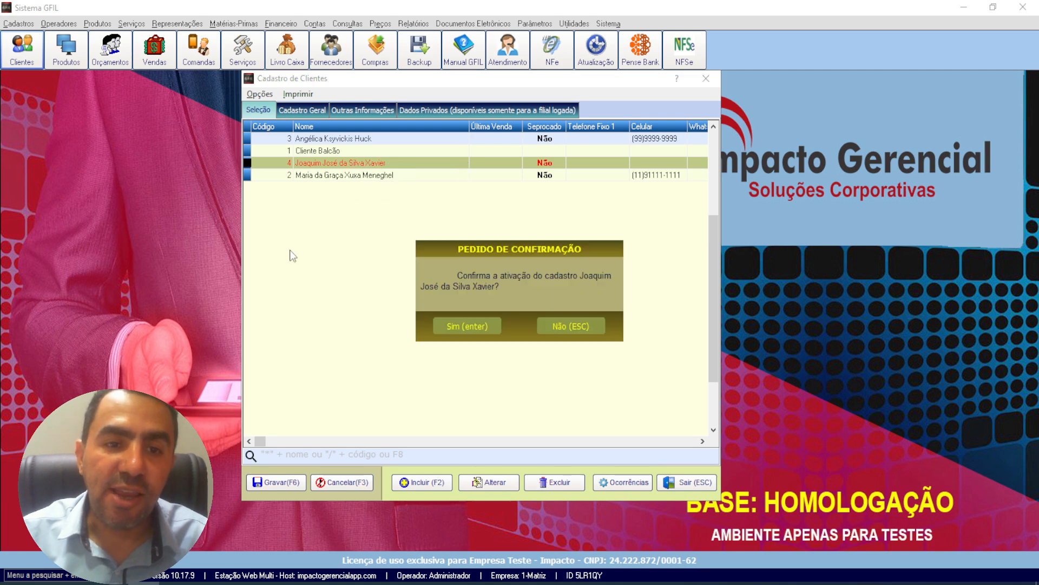
click(466, 325)
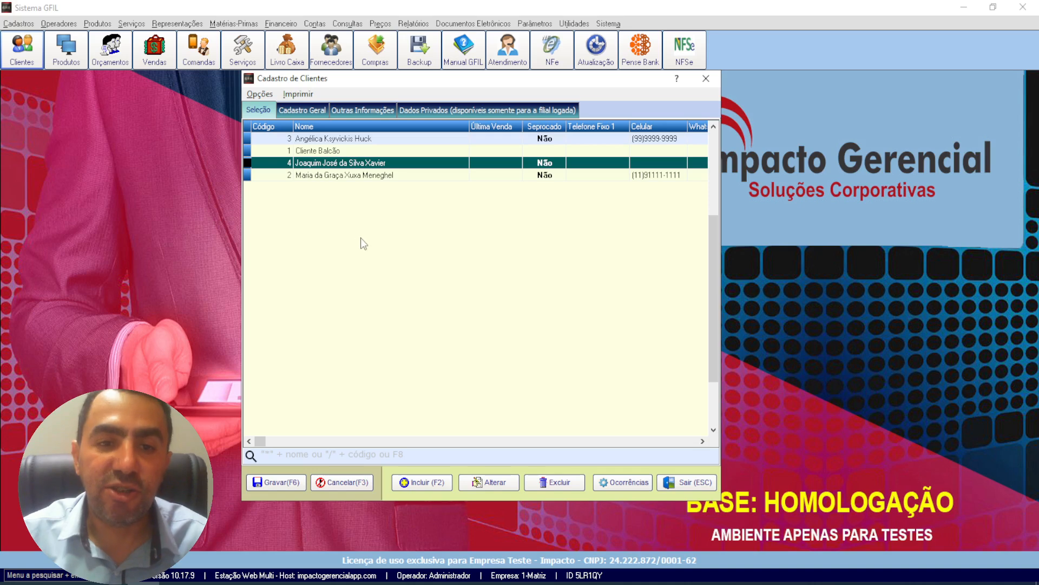
right_click(327, 163)
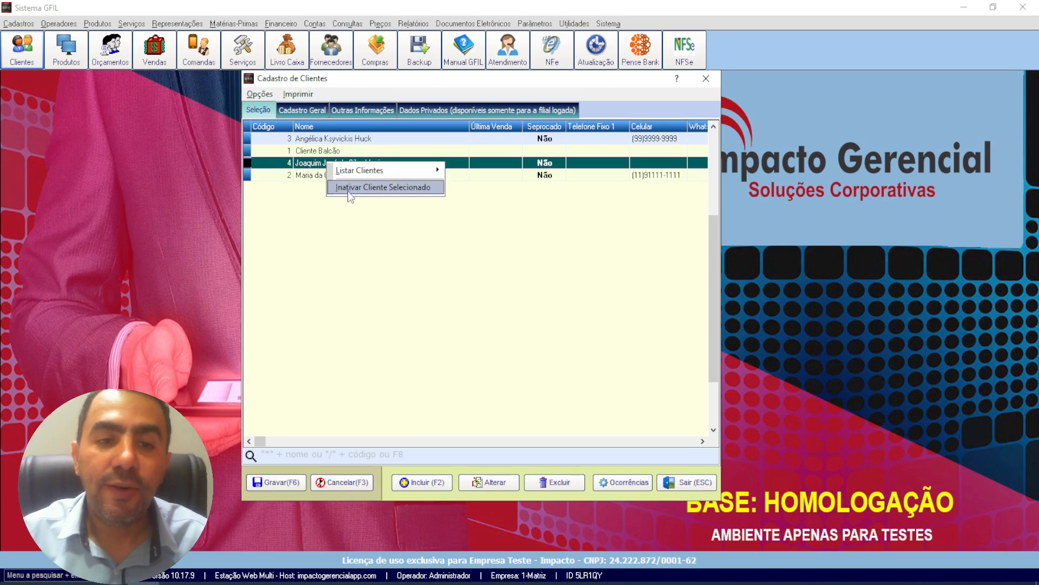
click(269, 246)
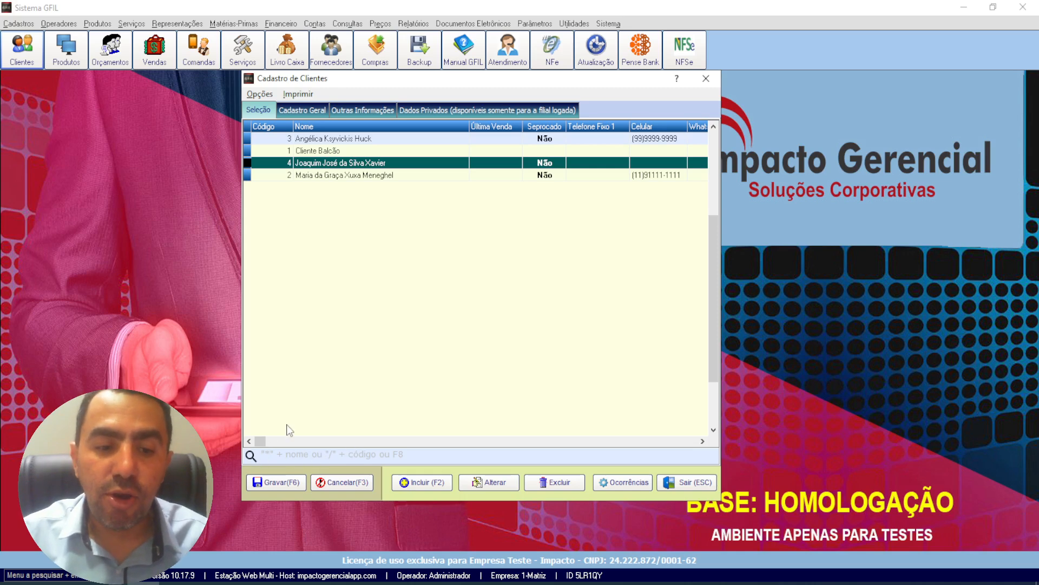
Step: Search the customer list for names containing "s" using the search text "*s"
click(306, 457)
text(*)
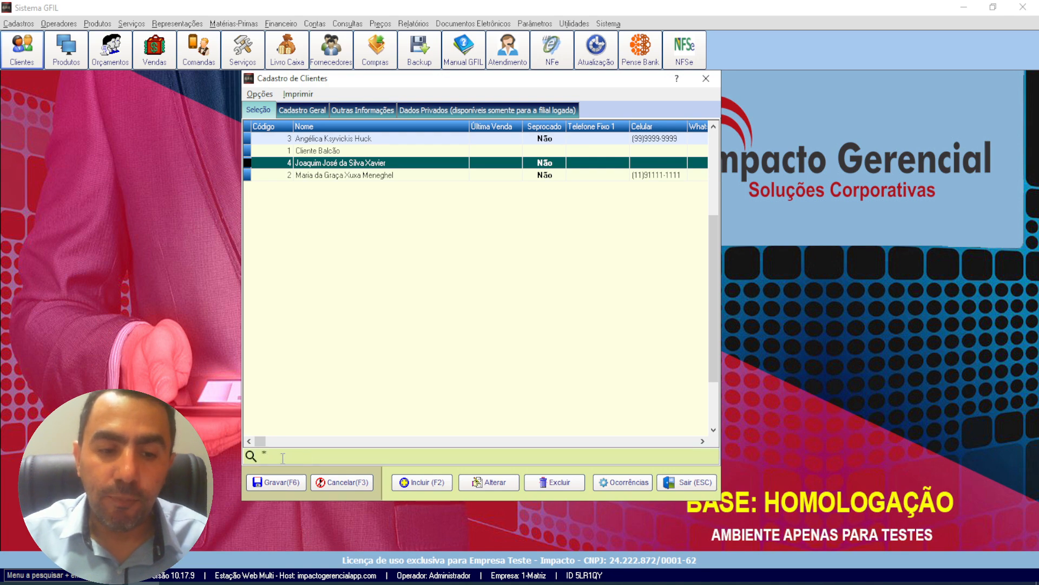
double_click(265, 456)
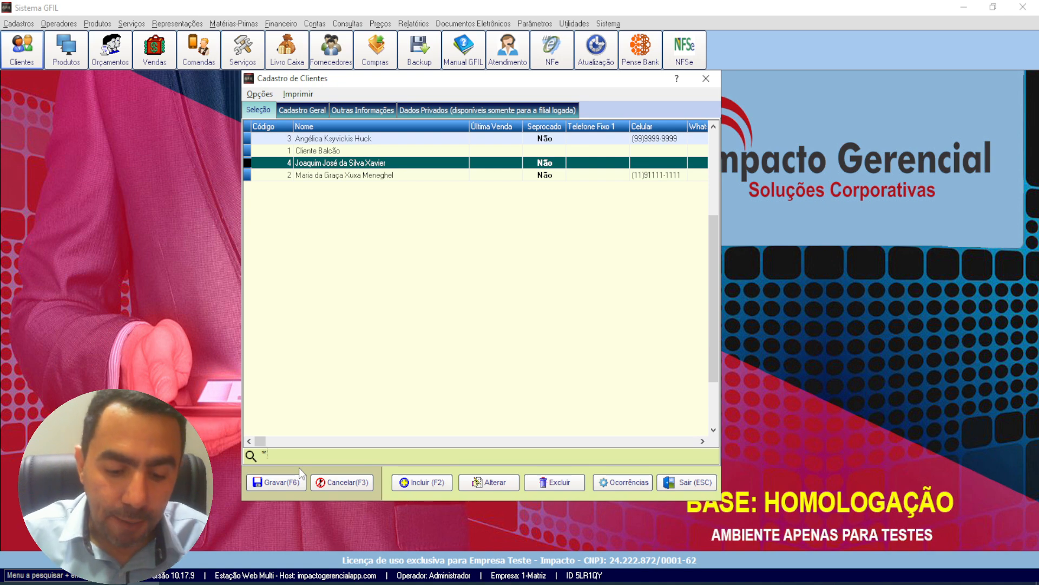
text(s)
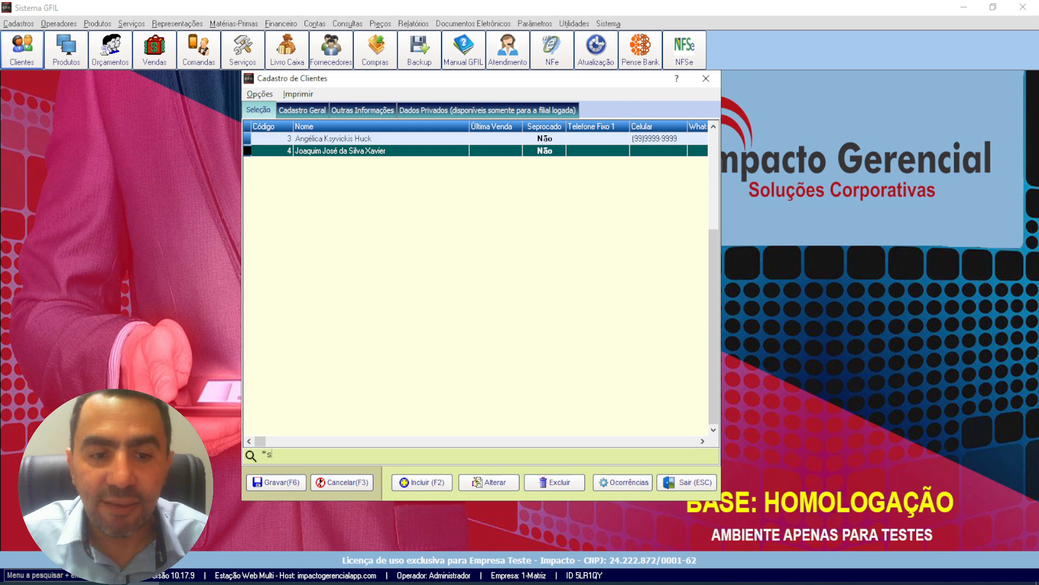
Step: Narrow the customer name search to "*si" and clear the search text
text(i)
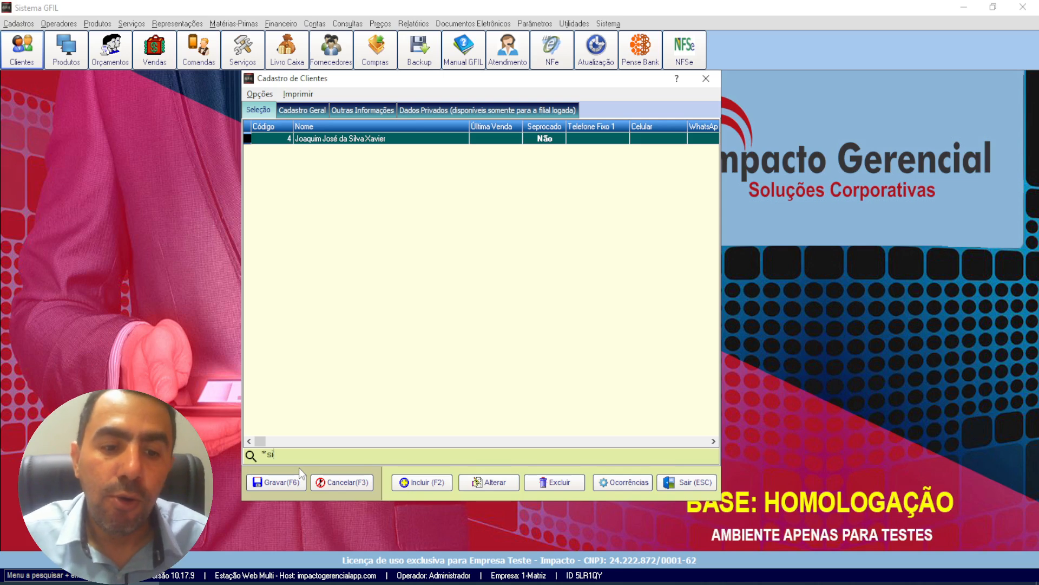
key(BackSpace)
key(BackSpace)
key(BackSpace)
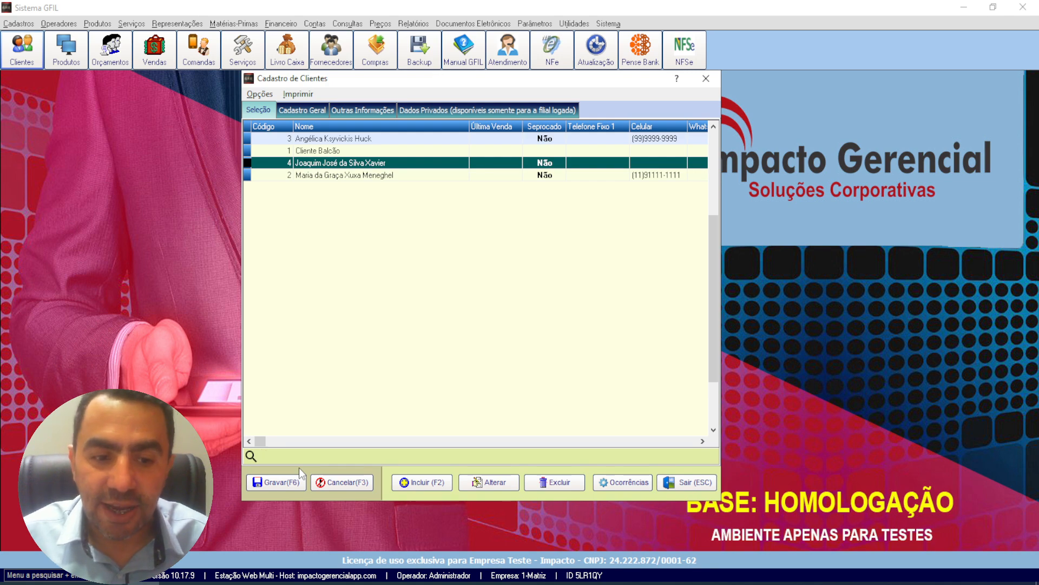
Step: Search the customer list by code, using the "/" prefix before the customer's code, and clear the search text
text(/)
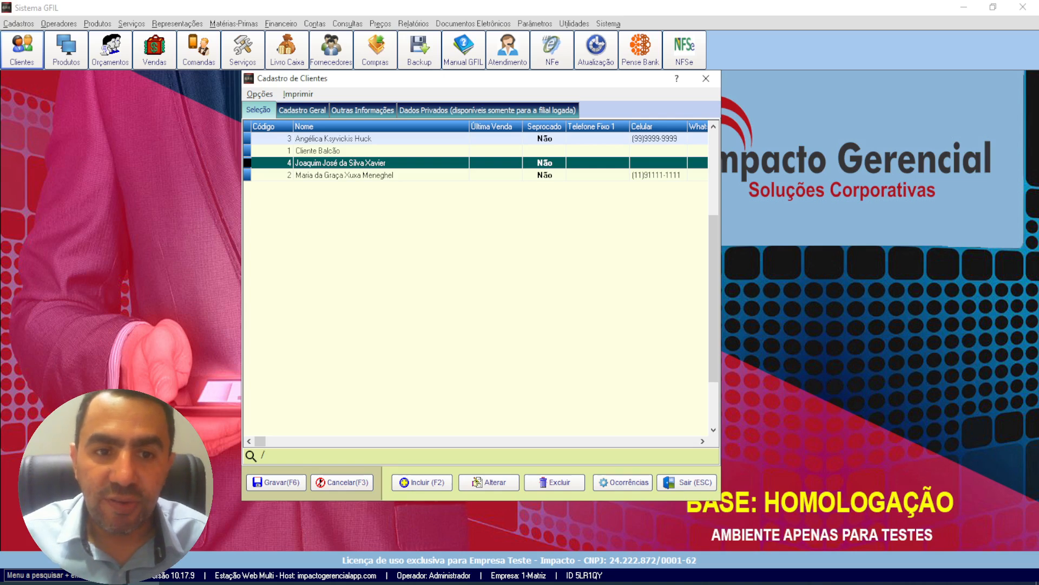
text(2)
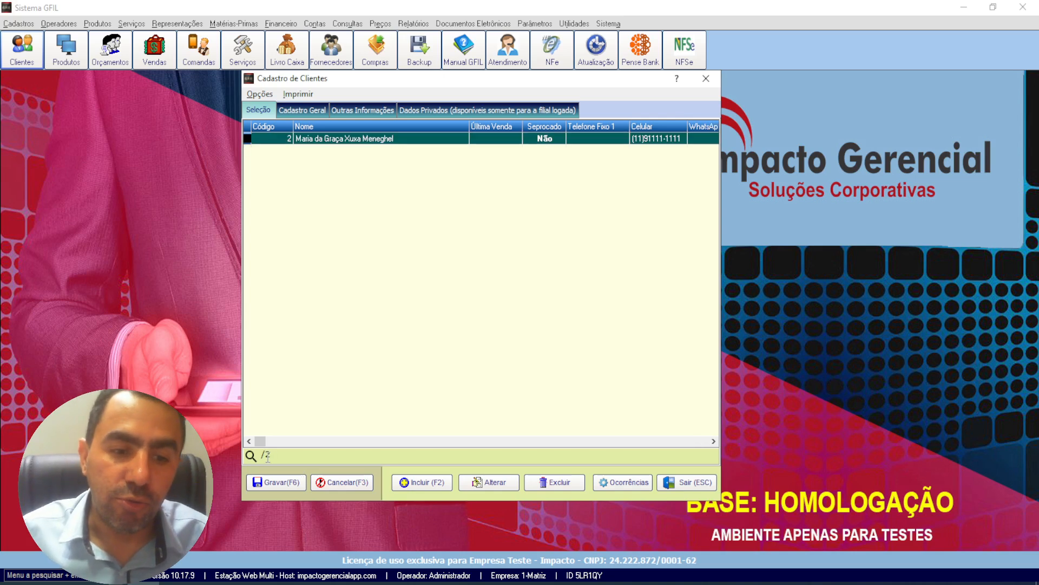
mouse_move(265, 456)
mouse_down()
mouse_move(275, 456)
mouse_move(260, 456)
mouse_up()
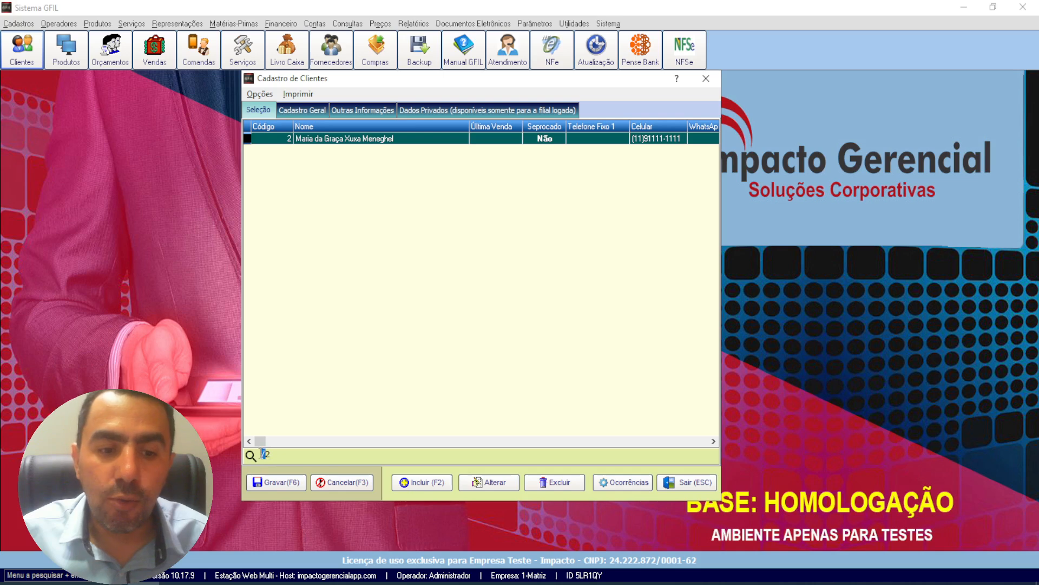
click(288, 458)
key(BackSpace)
key(BackSpace)
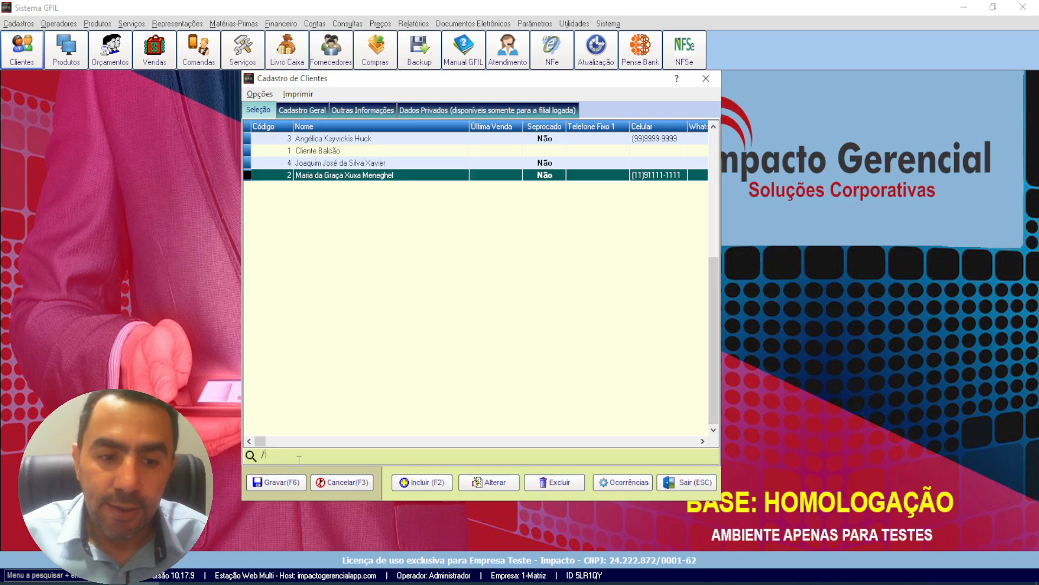
Step: Search the customer list for names containing "hu" with "*hu", and cut the search text back to "*"
text(*)
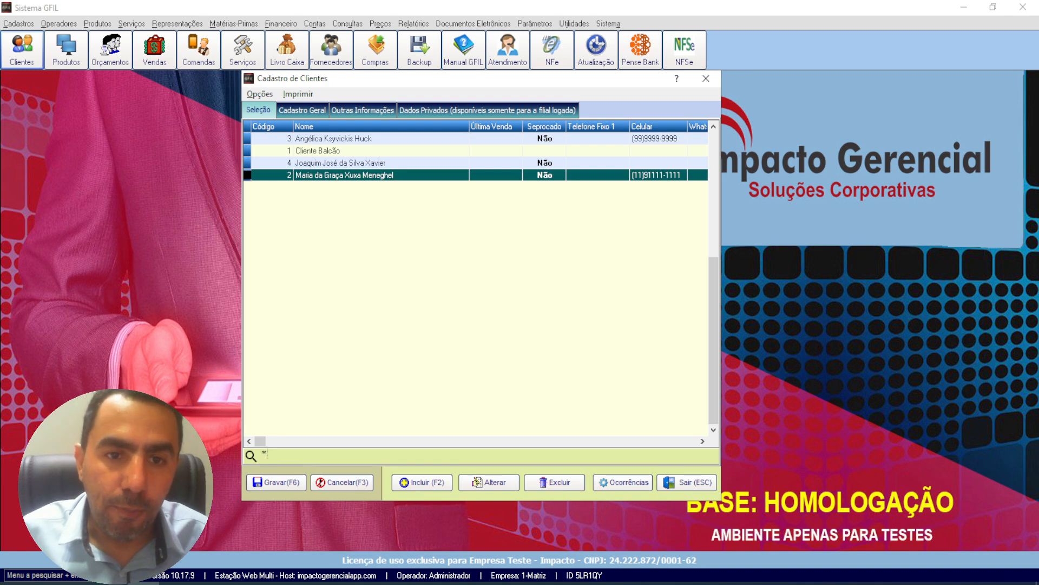
text(hu)
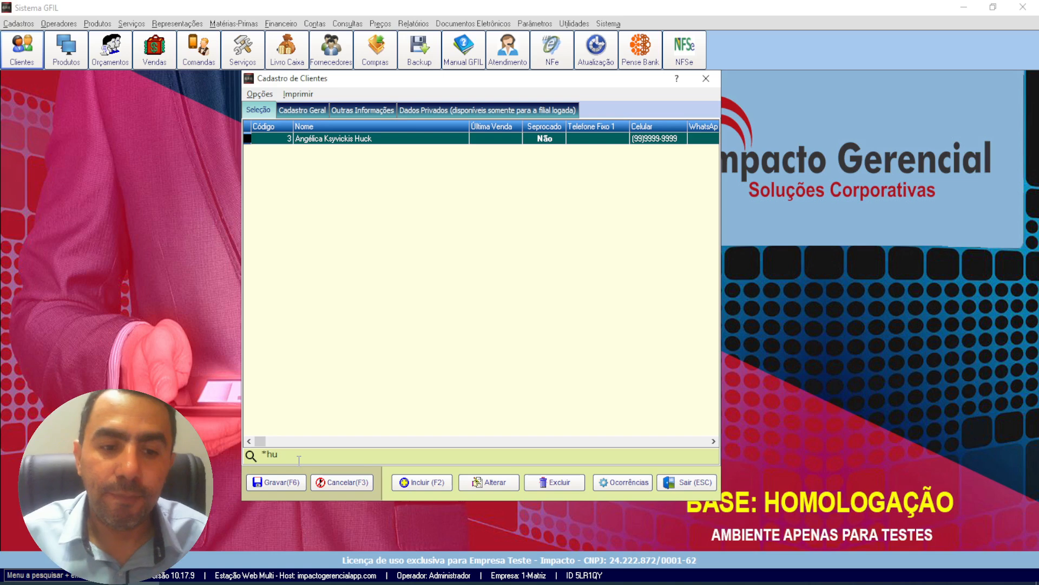
key(BackSpace)
key(BackSpace)
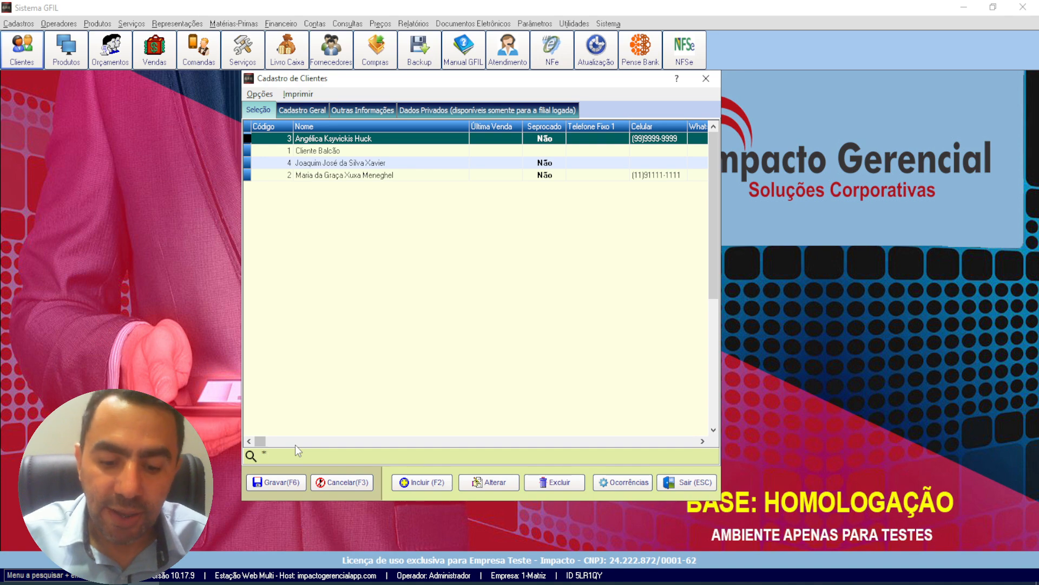
Step: Open the Pesquisa de Clientes window, search by Nome Fantasia for "tir", and clear the search value
key(Return)
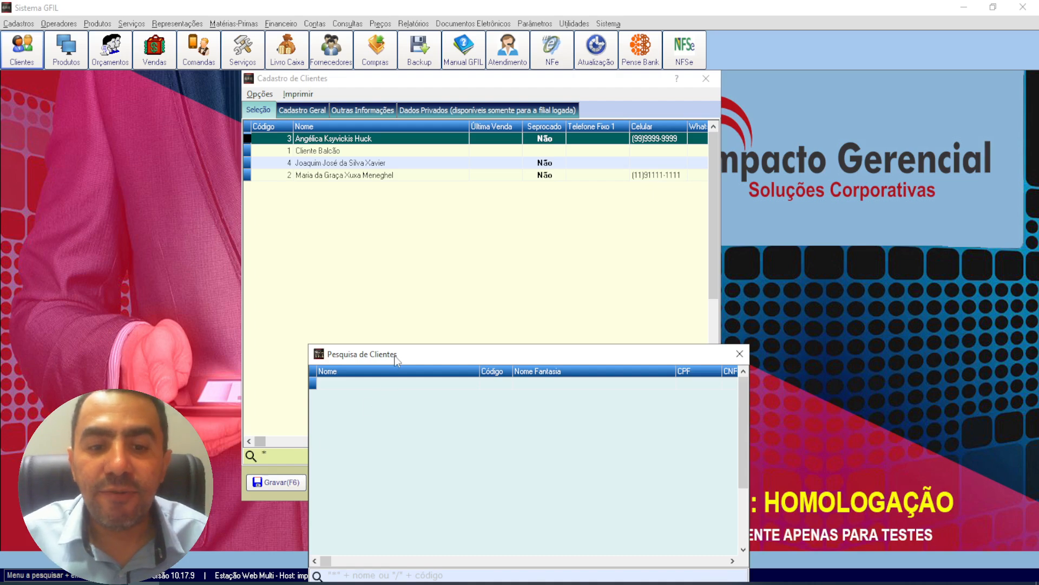
drag(396, 357, 335, 156)
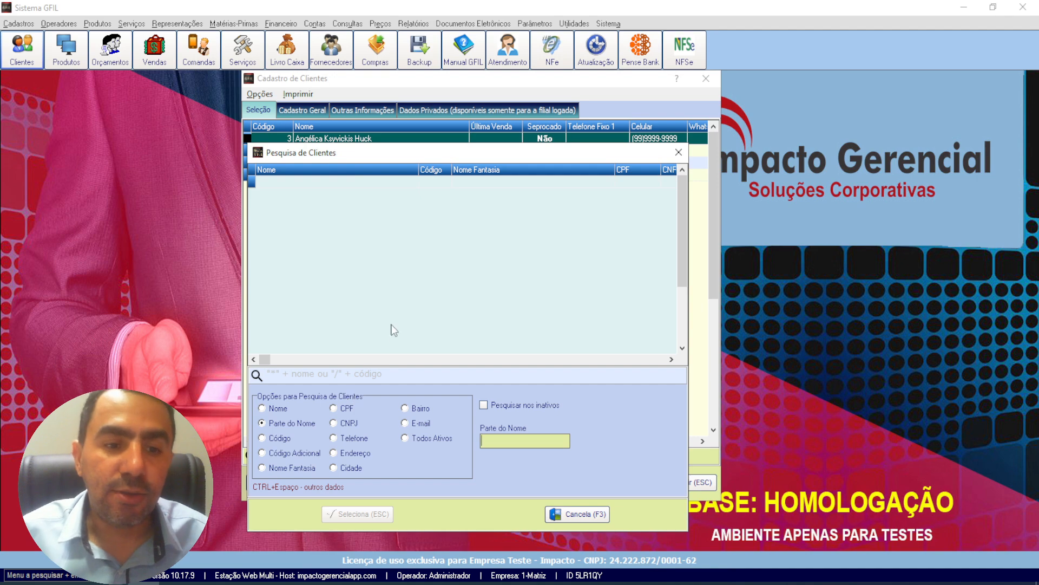
click(278, 410)
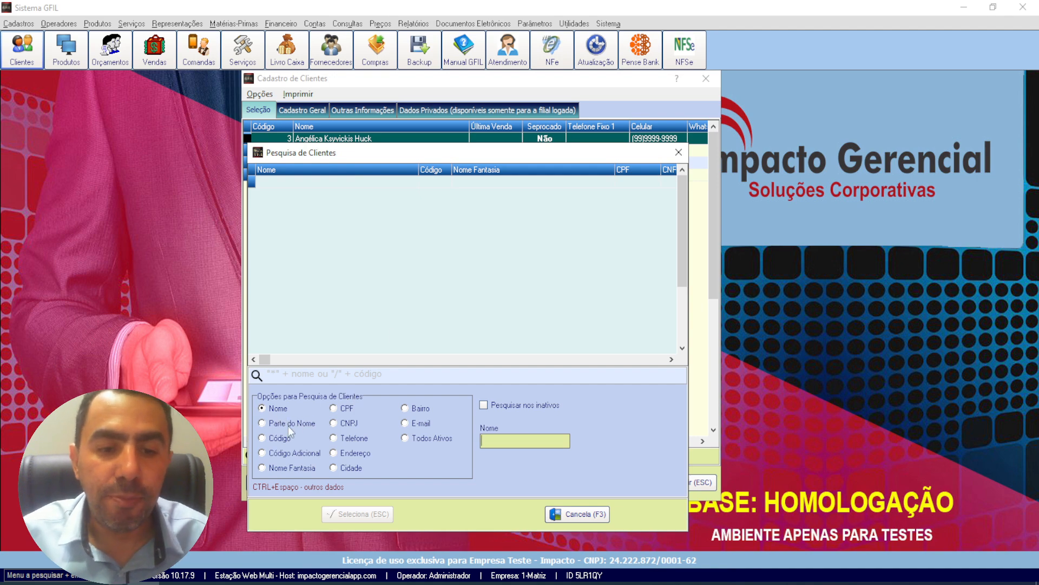
click(288, 426)
click(279, 467)
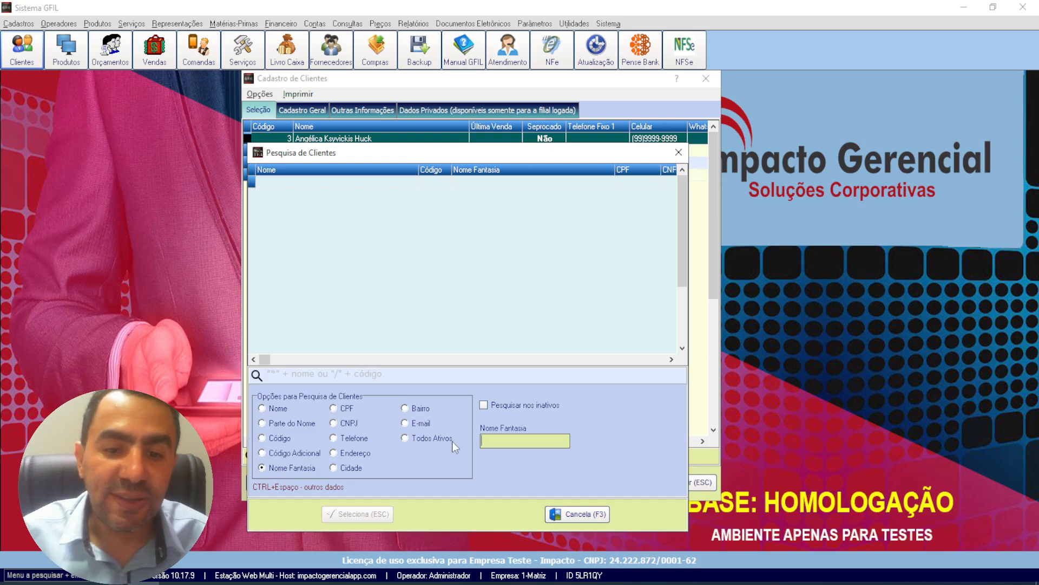
text(tir)
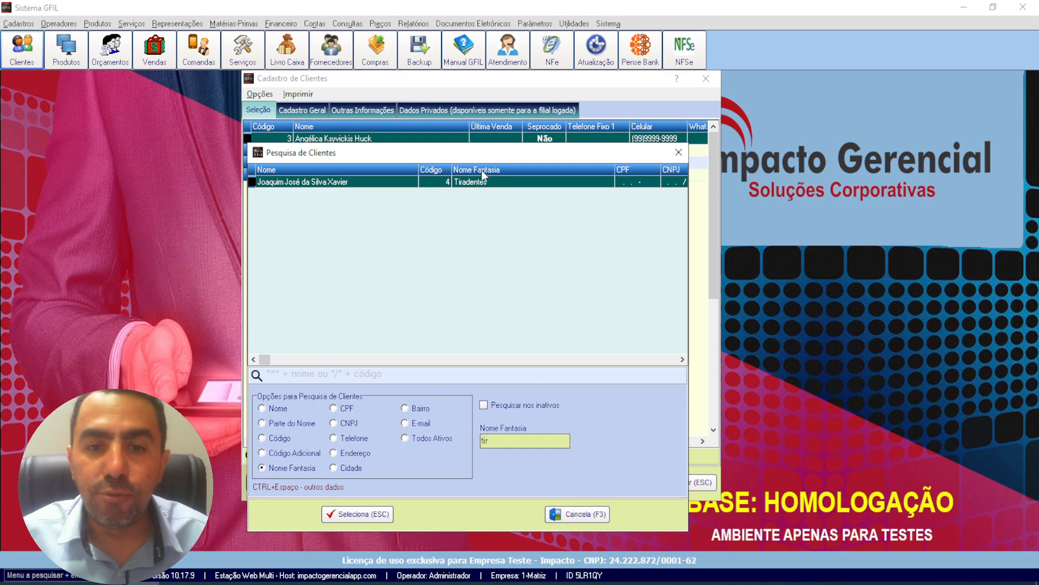
drag(494, 440, 428, 425)
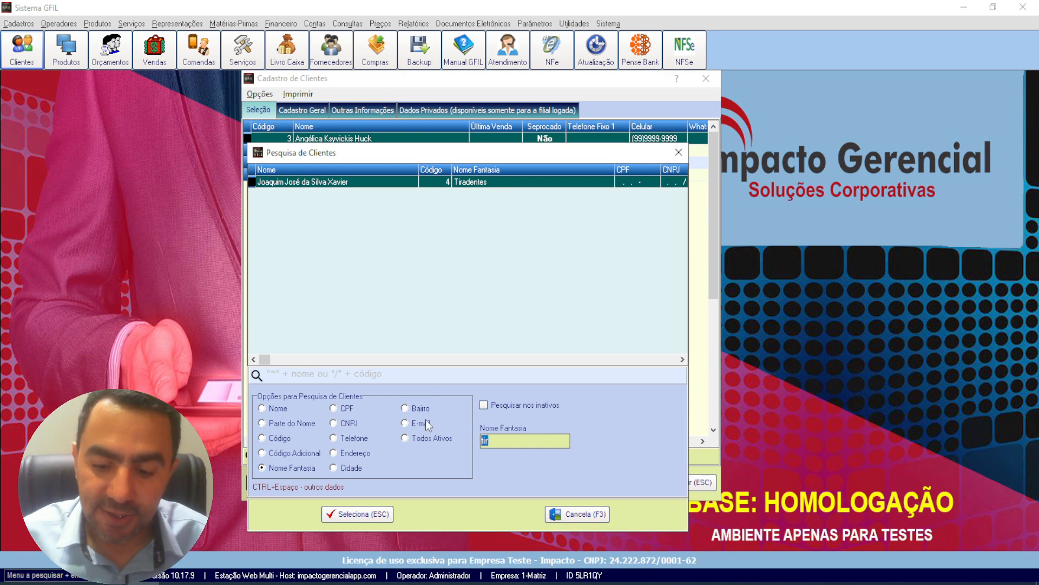
key(BackSpace)
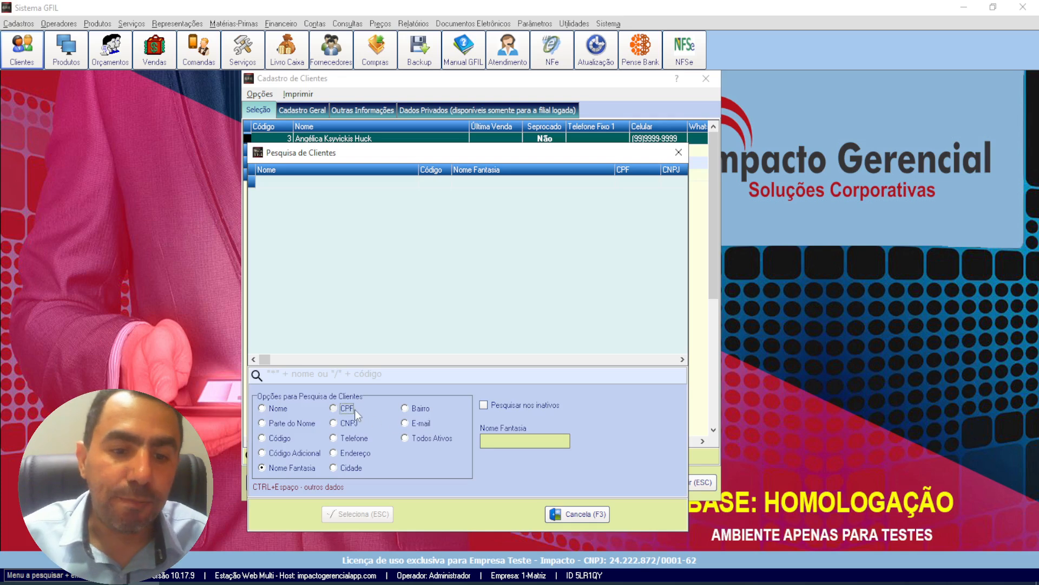
Step: Try the Telefone and Parte do Nome criteria, search by Nome Fantasia for "tira", and select the matching customer
click(360, 440)
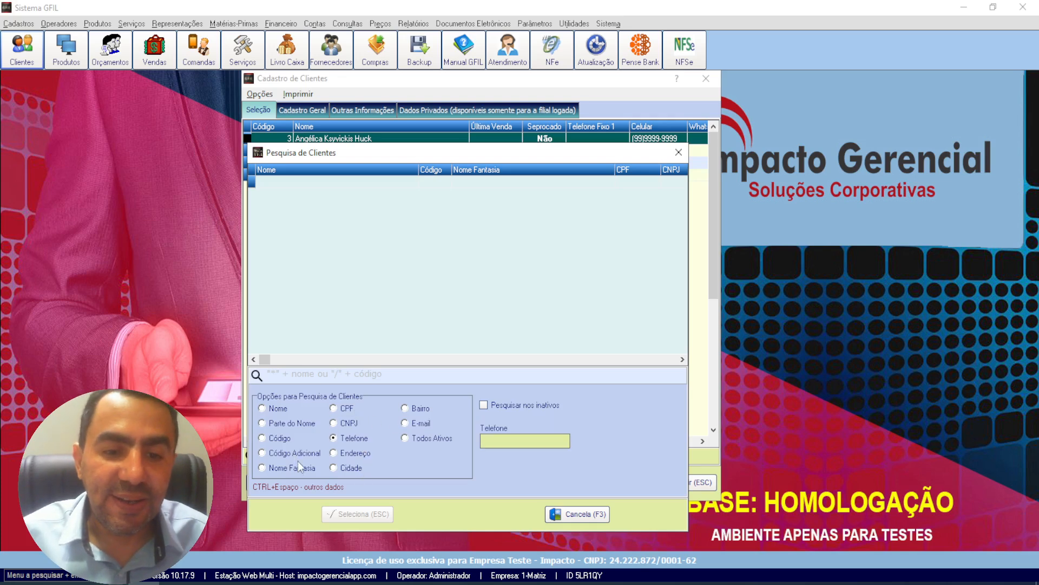
click(287, 423)
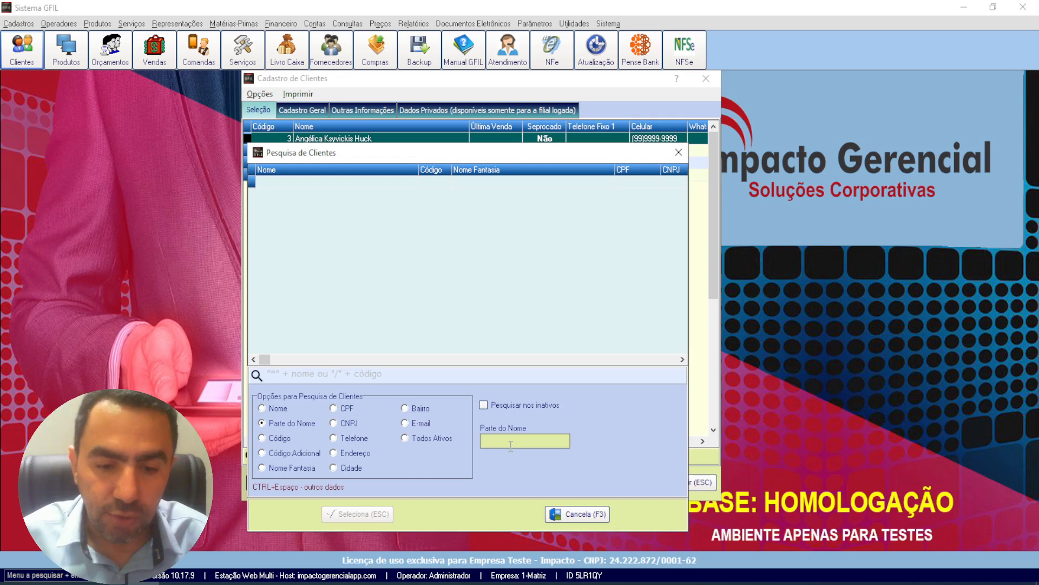
click(321, 471)
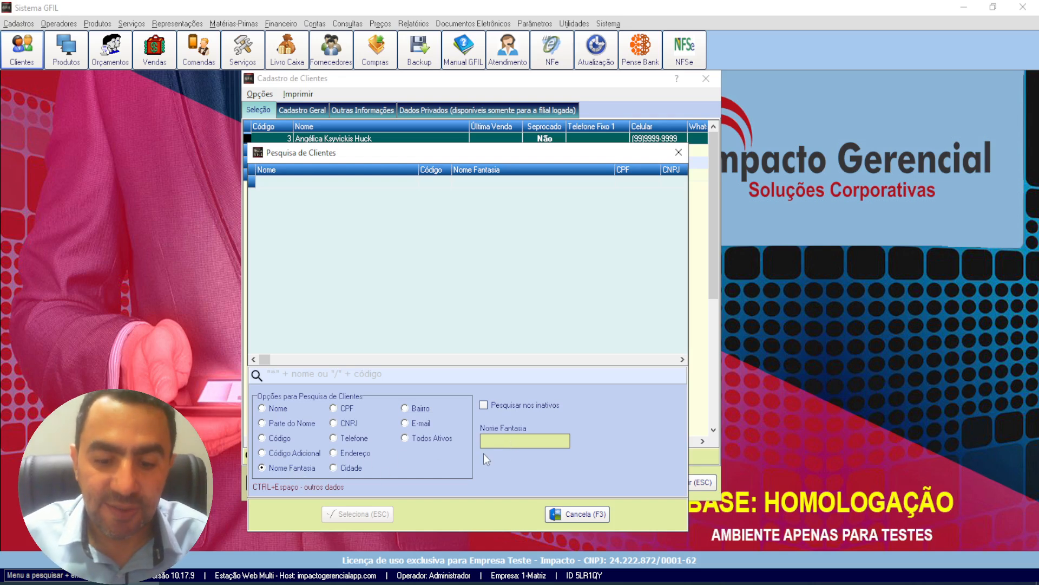
text(tira)
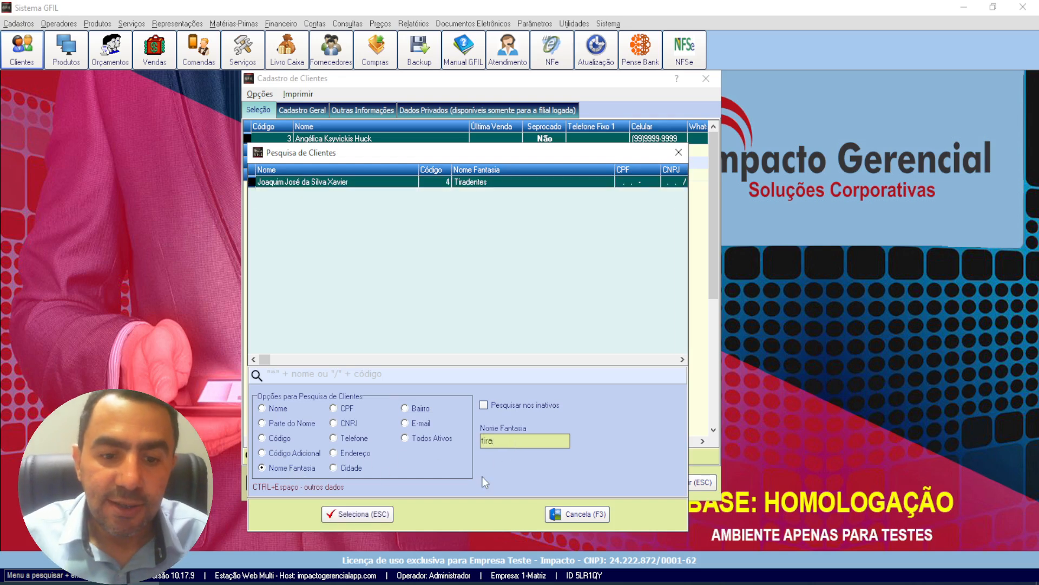
click(369, 519)
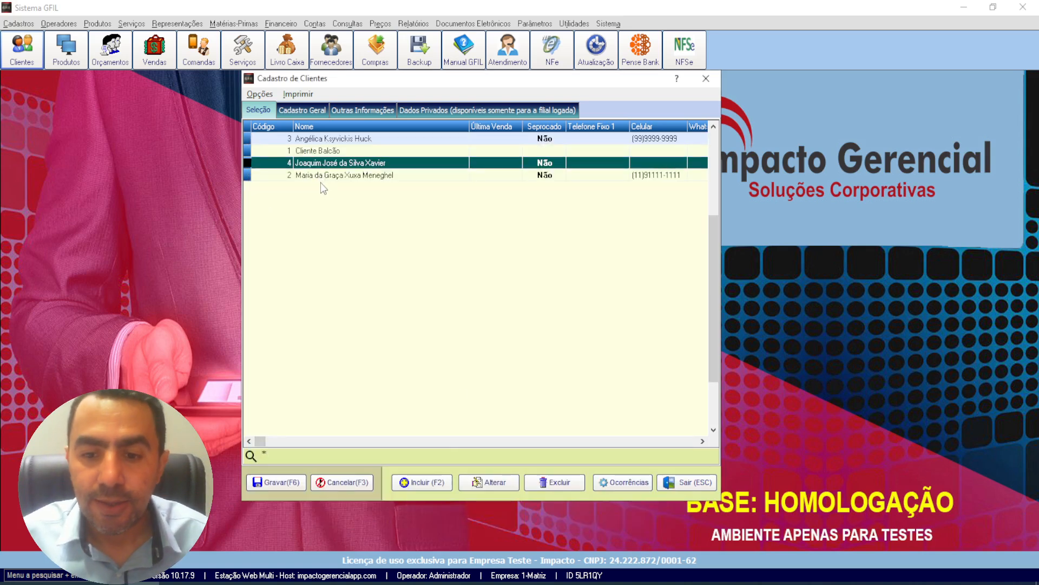
Step: Output the Ficha Individual de Cadastro of the customer directly below Cliente Balcão to Vídeo, and close the report preview
click(296, 95)
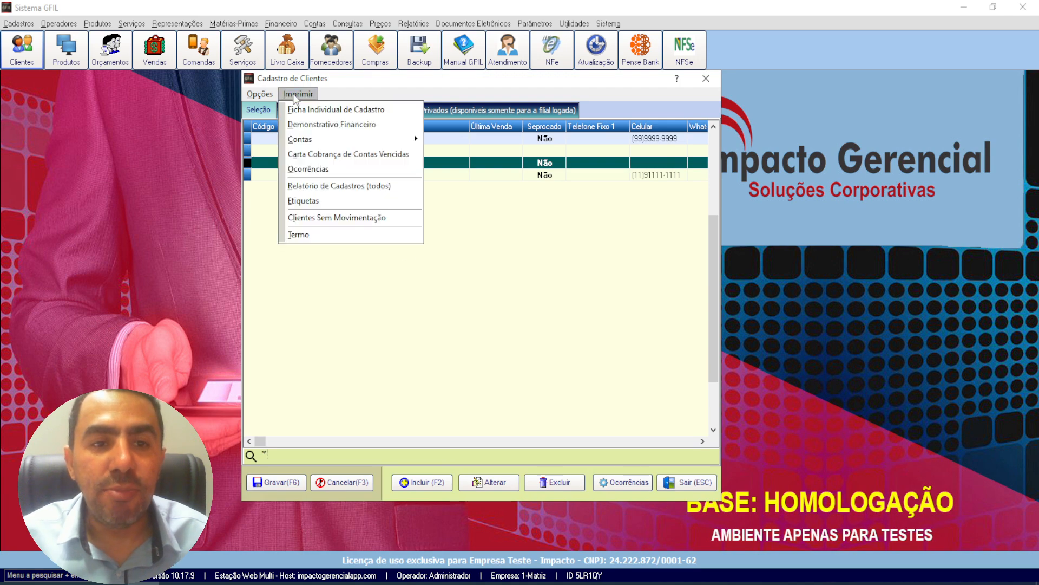
click(440, 219)
click(328, 175)
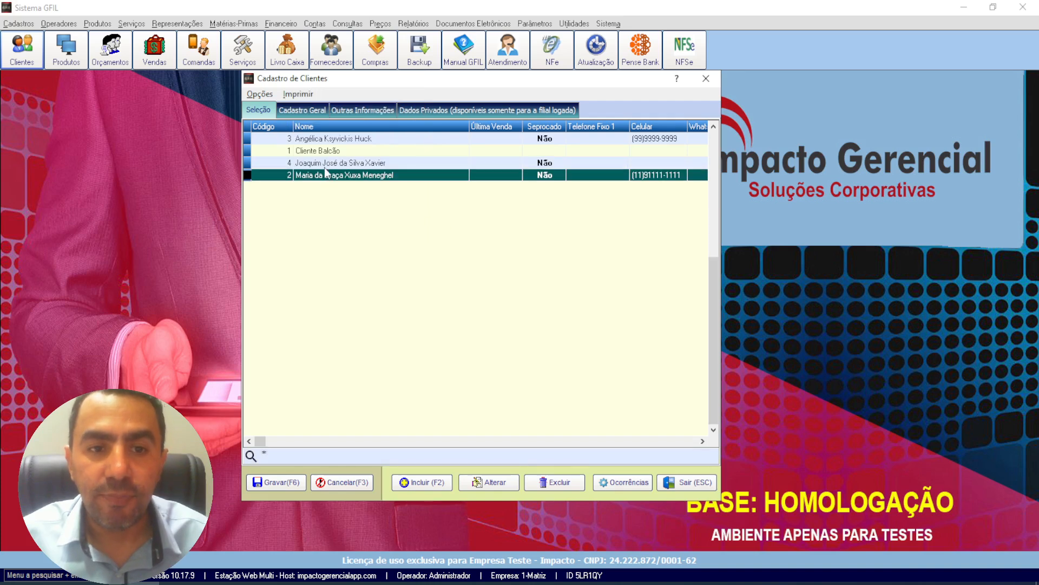
click(328, 163)
click(292, 94)
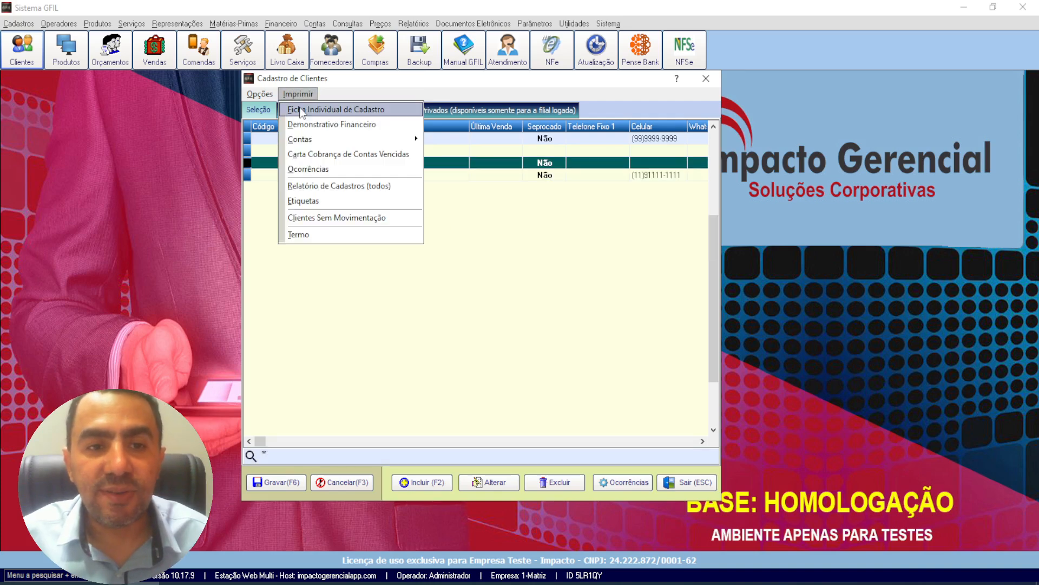
click(335, 116)
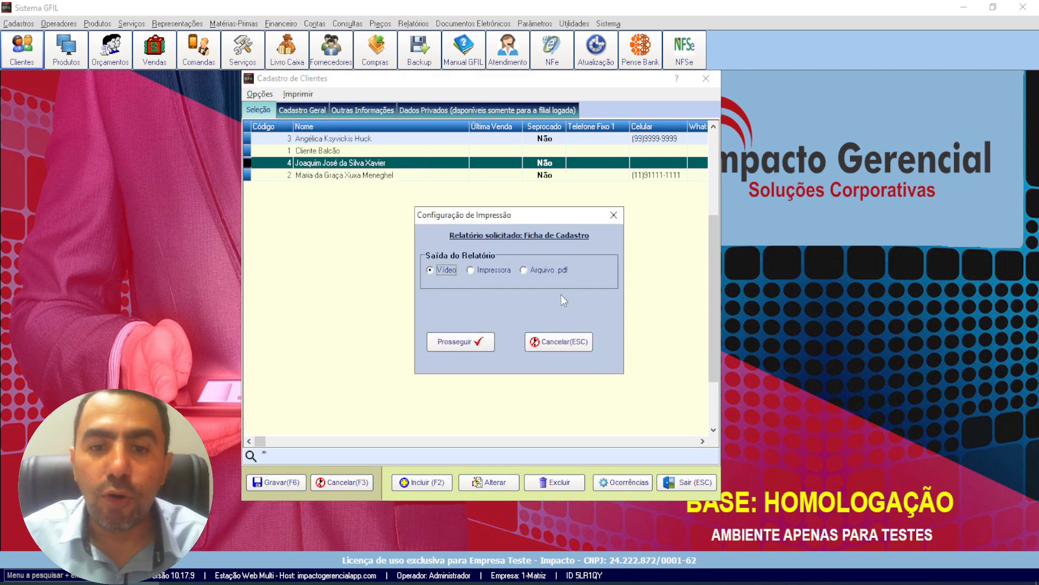
click(475, 339)
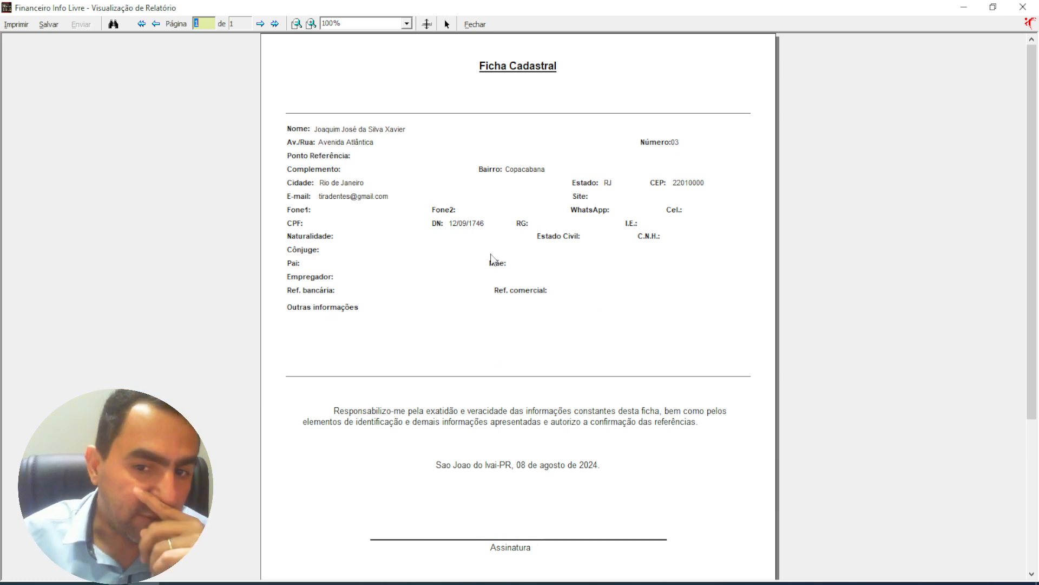
click(476, 25)
Step: Review the other printable customer reports, view the selected customer's Resumo de Informações, and close the summary
click(296, 94)
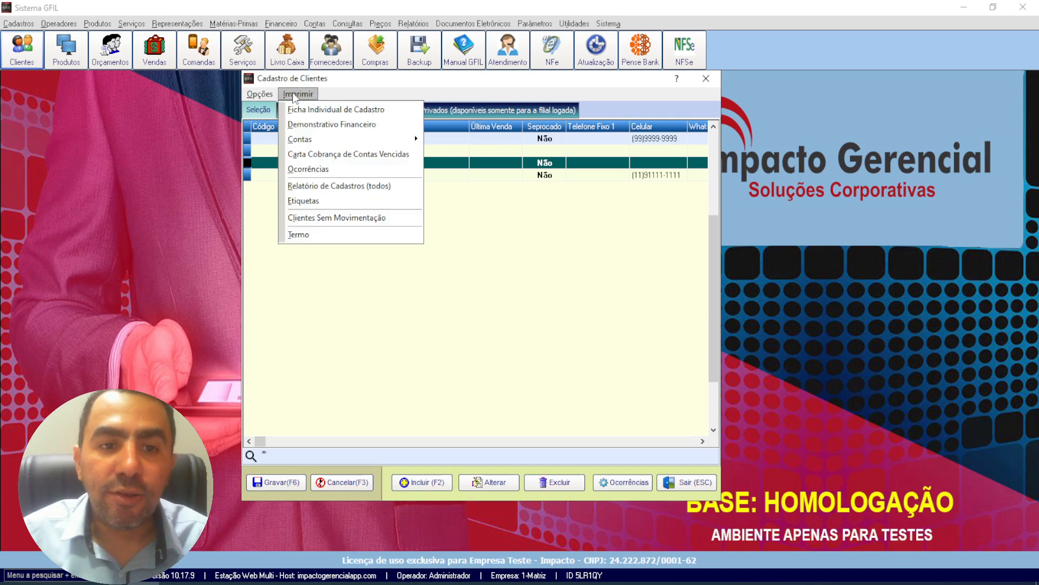
mouse_move(337, 142)
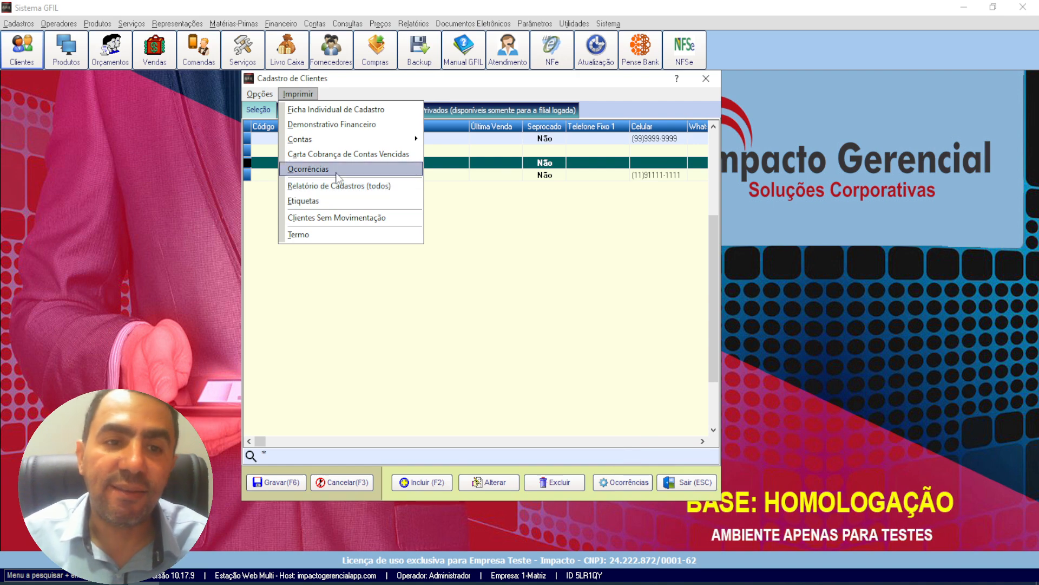
mouse_move(260, 94)
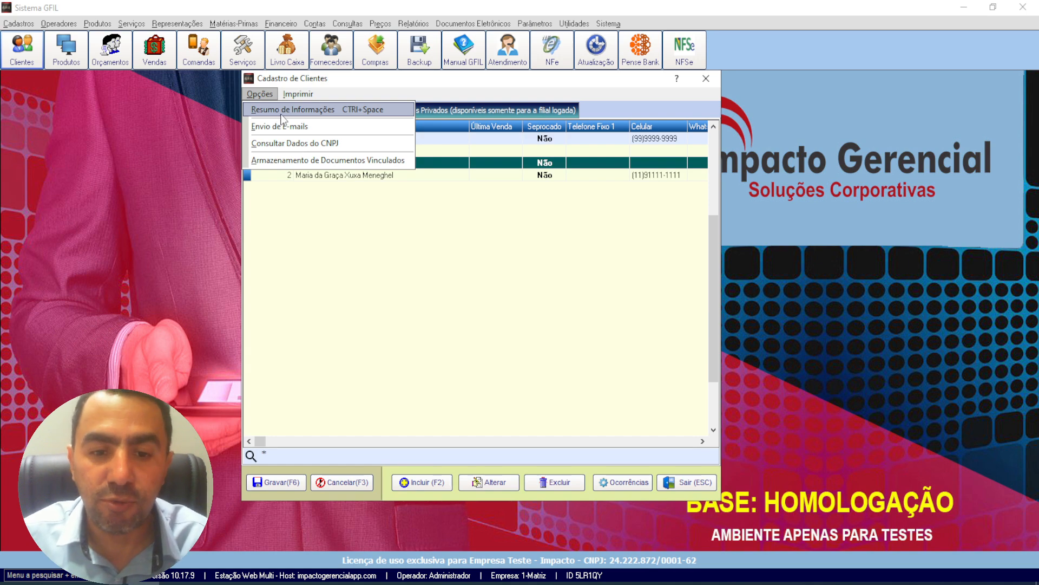
click(281, 113)
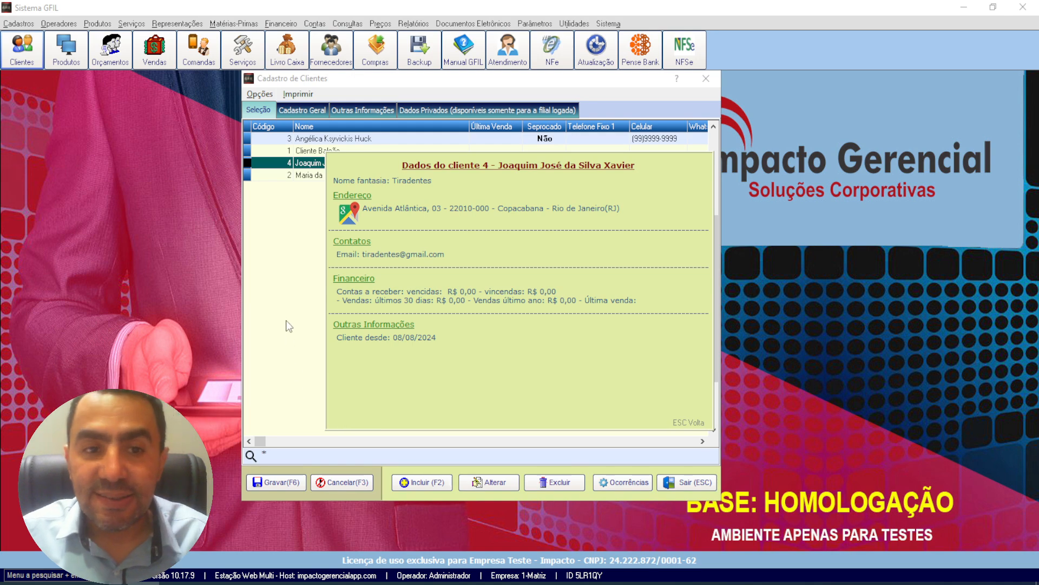
key(Escape)
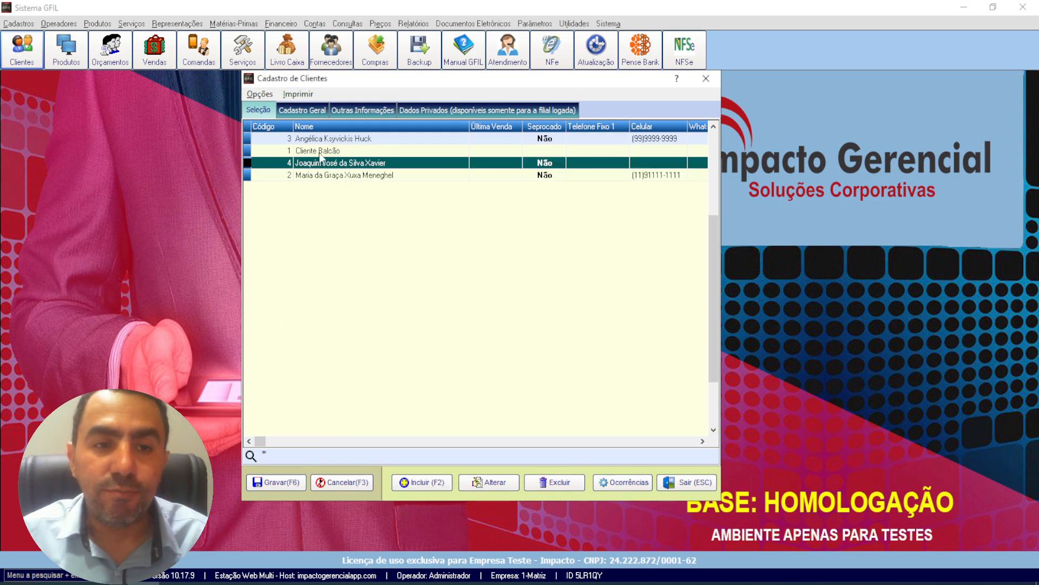
Step: Start a new customer record and look up the company's data by its CNPJ with the cwsReceitaWS provider
click(258, 95)
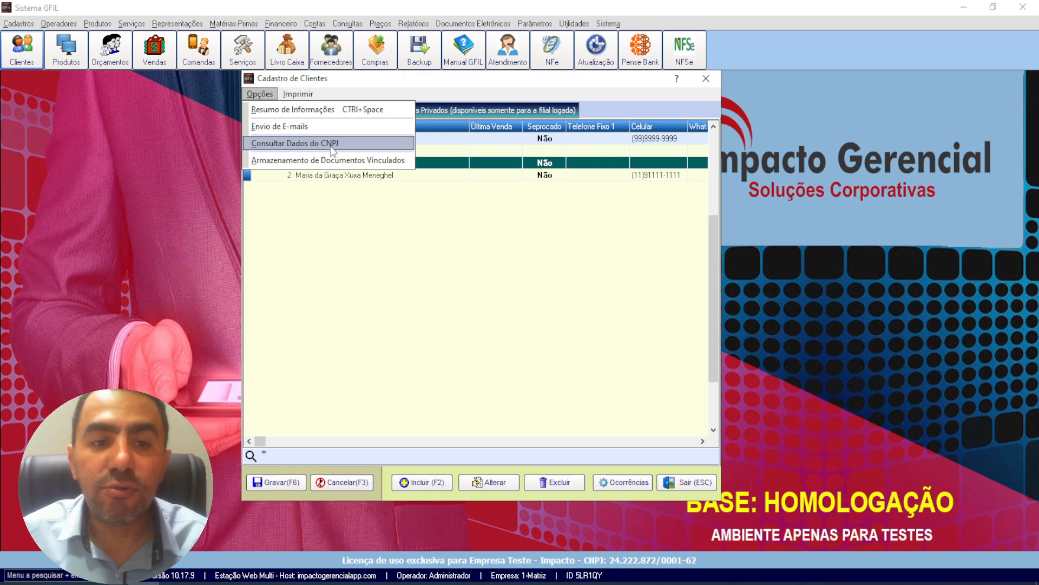
click(433, 334)
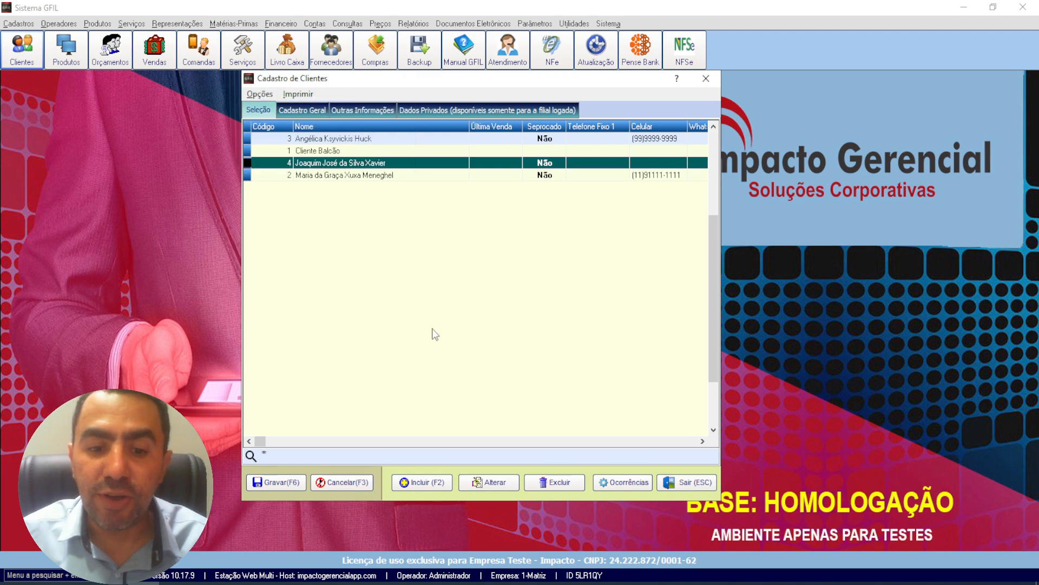
click(422, 482)
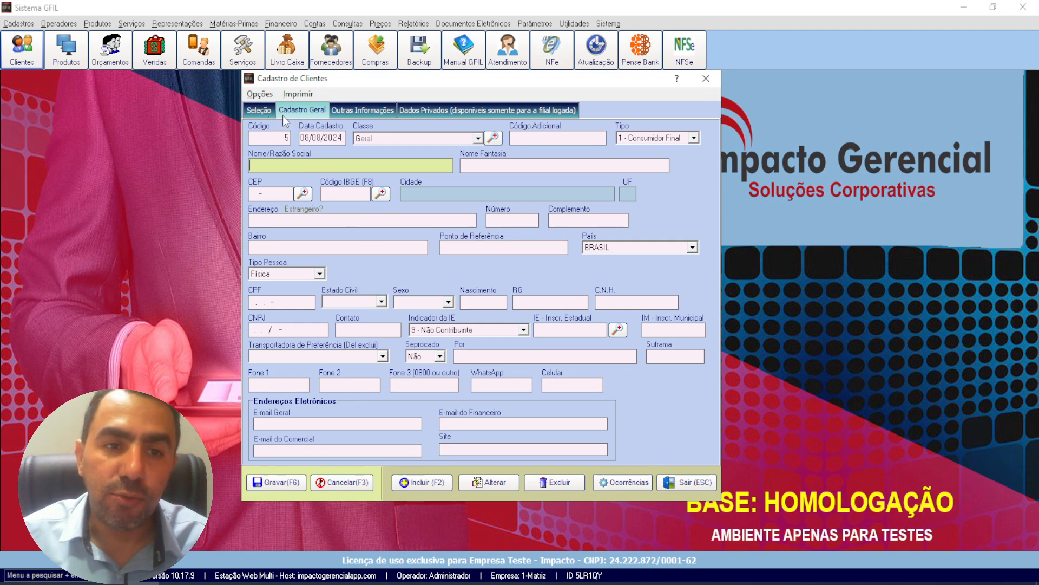
click(261, 95)
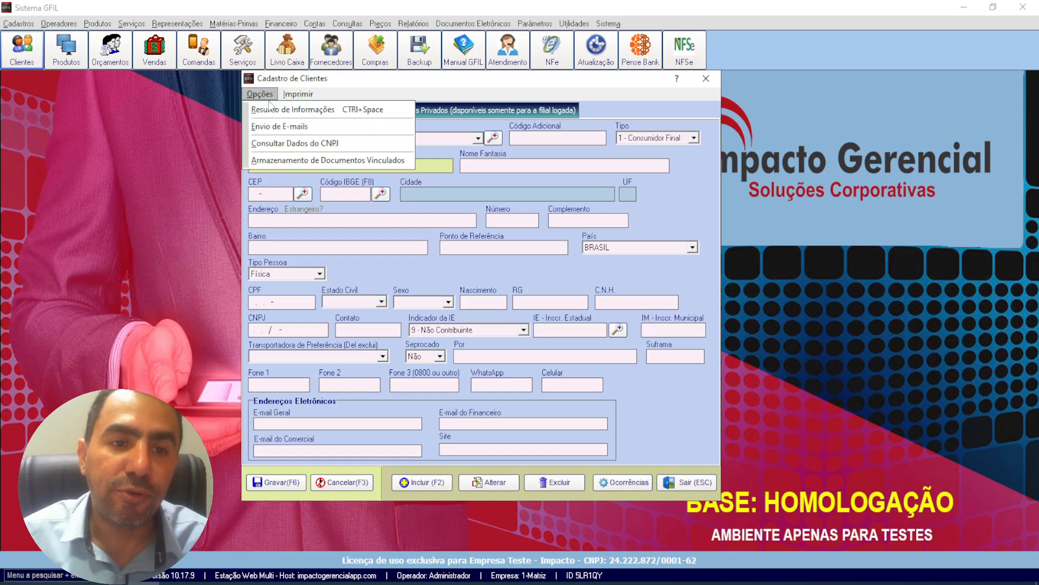
click(320, 144)
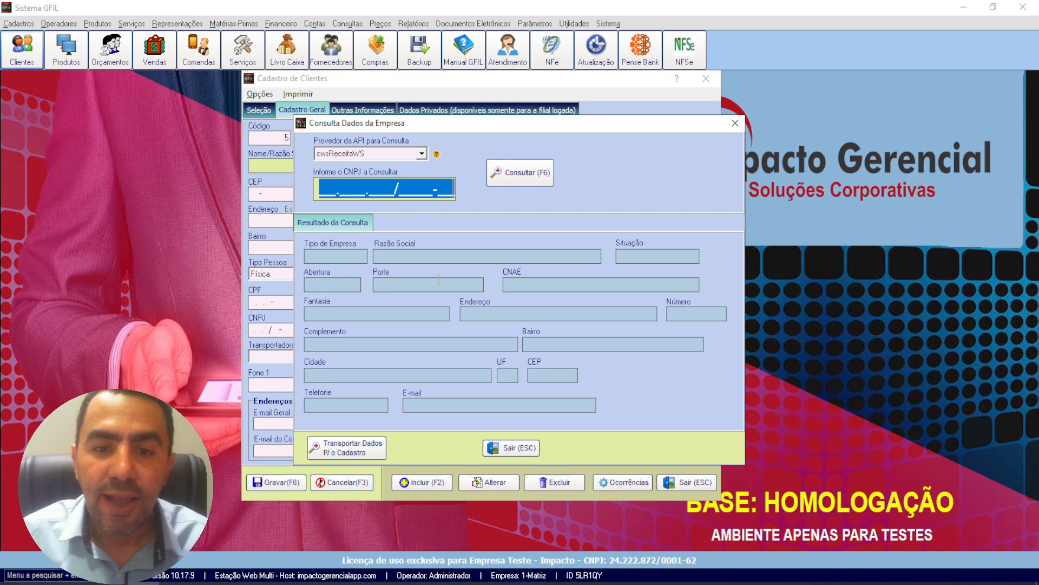
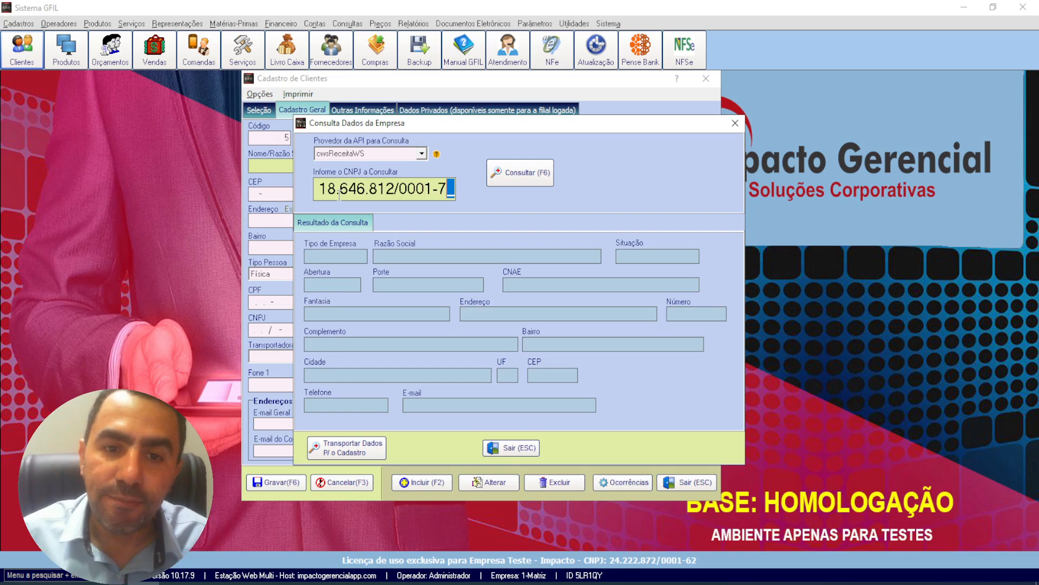
click(508, 177)
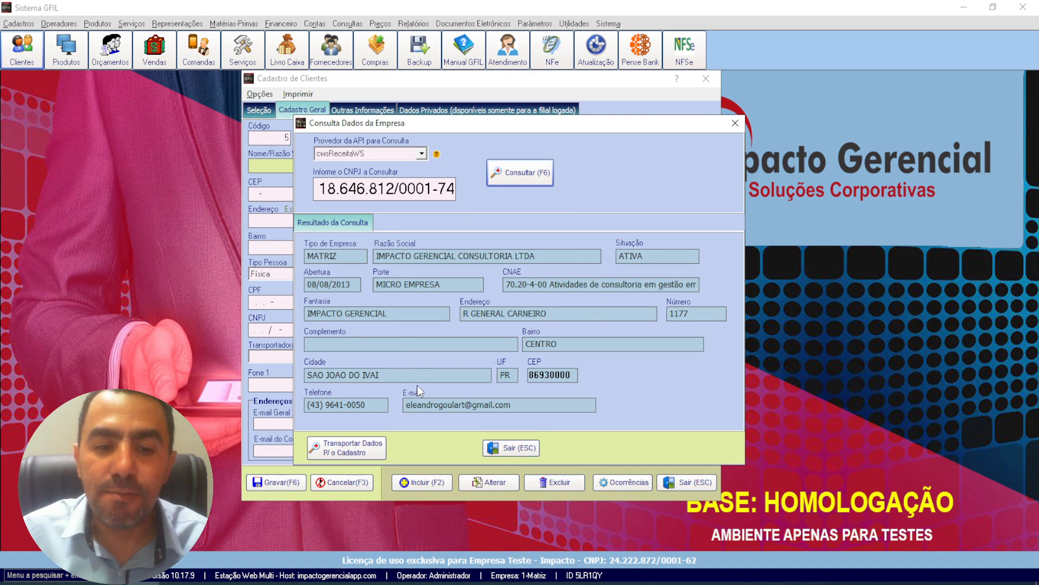
Step: Transfer the queried company data into the new customer record, and cancel the inclusion
click(348, 446)
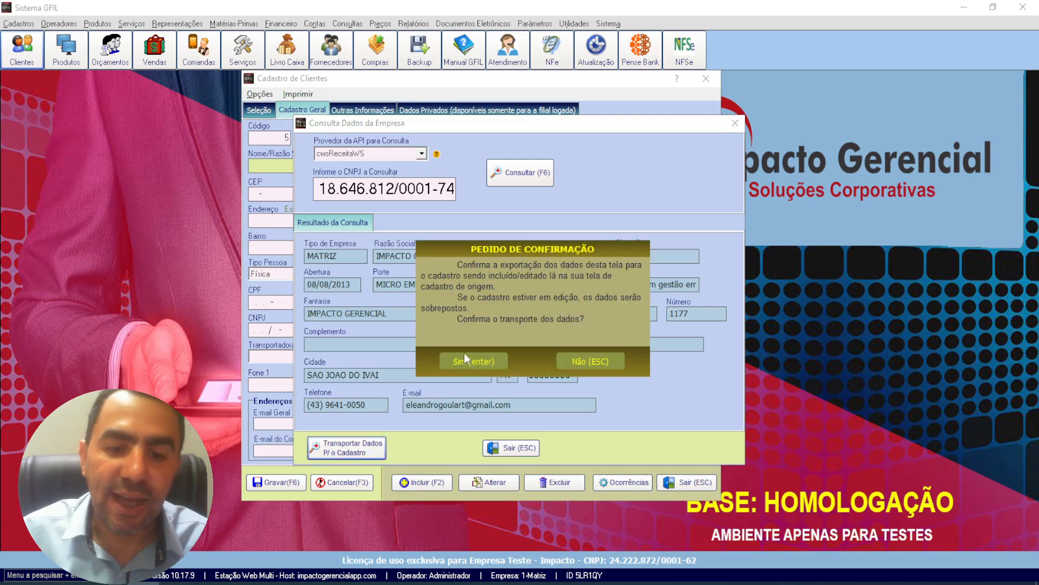
click(470, 363)
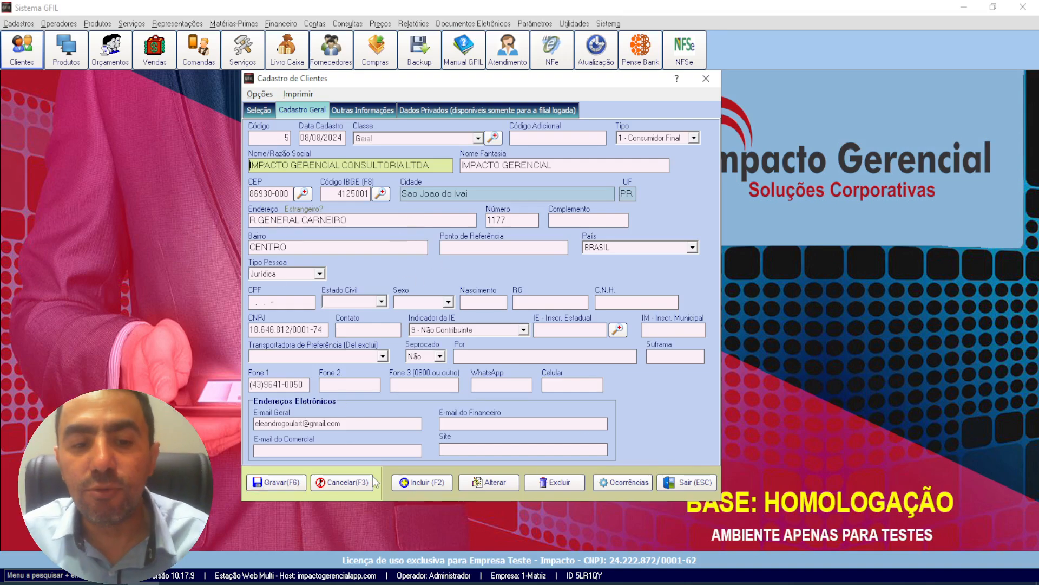
click(341, 482)
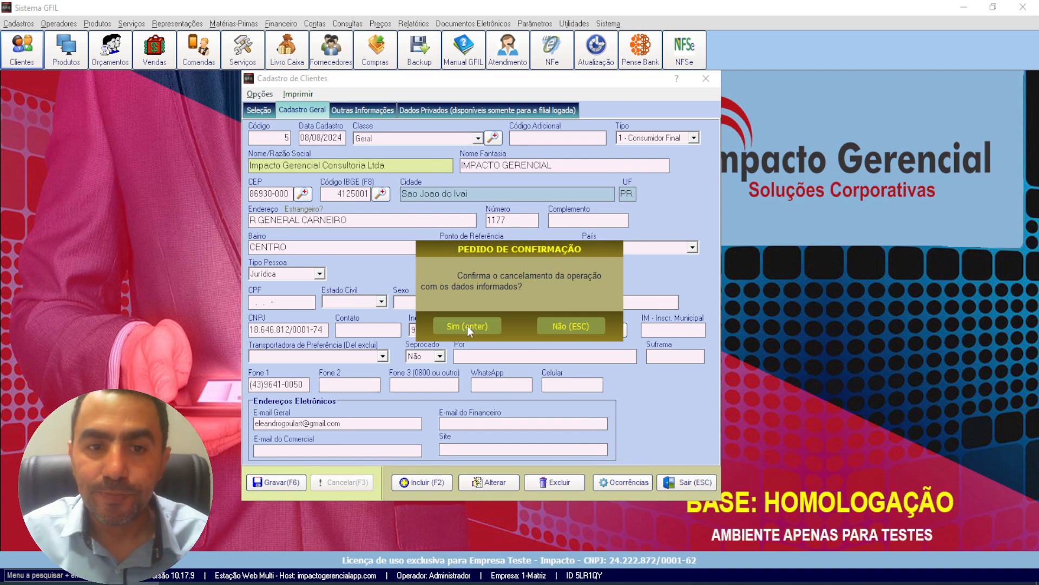
click(467, 325)
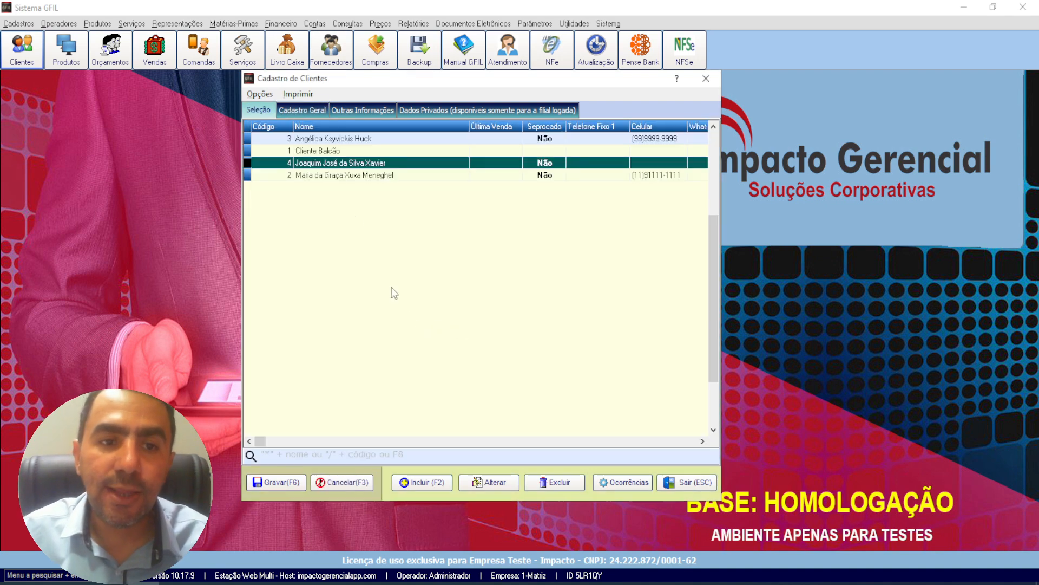
Step: View the Armazenamento de Documentos Vinculados window for the last customer in the list, and close it
click(260, 94)
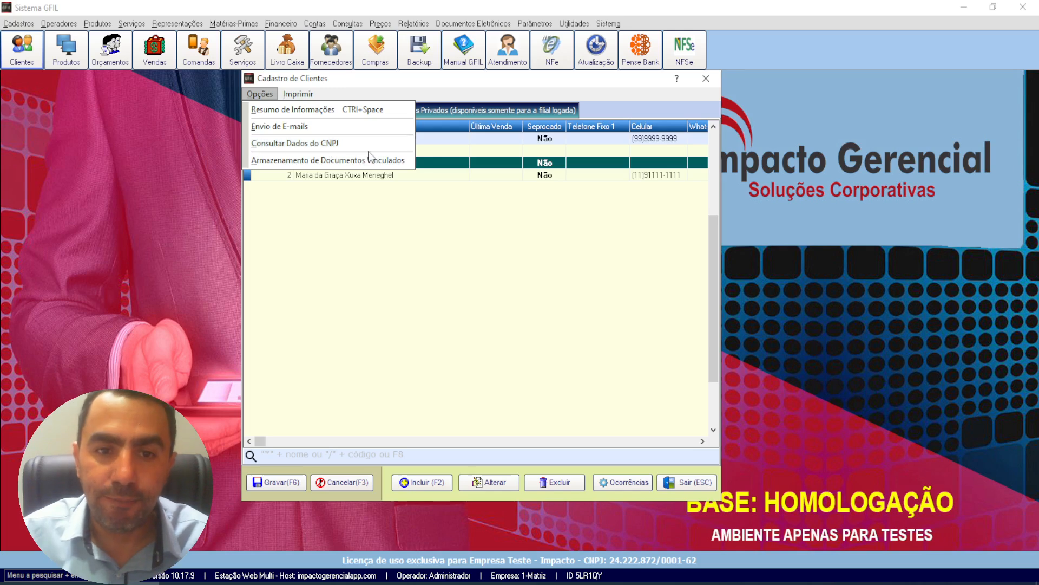
click(338, 175)
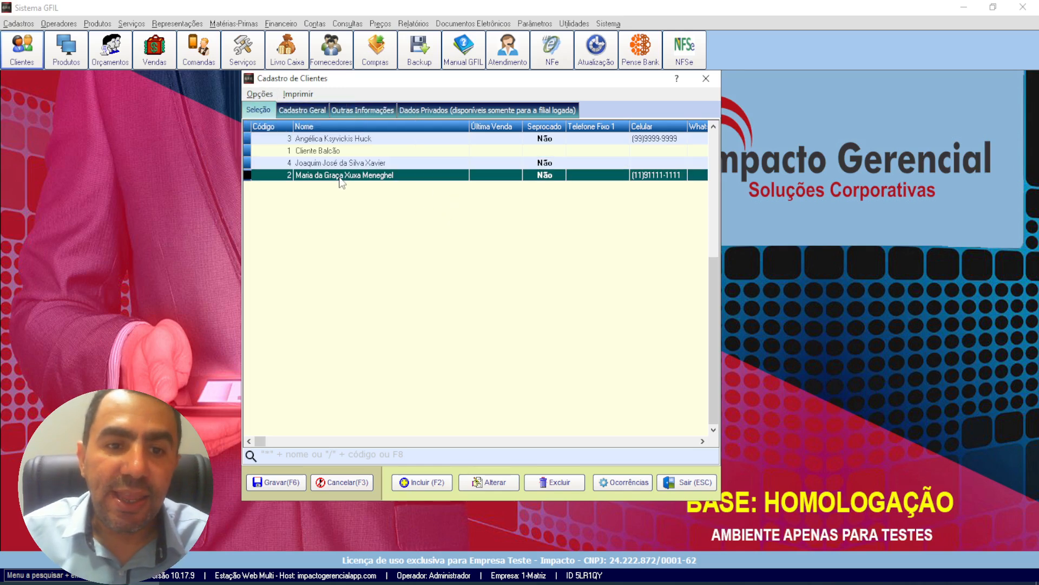
click(260, 94)
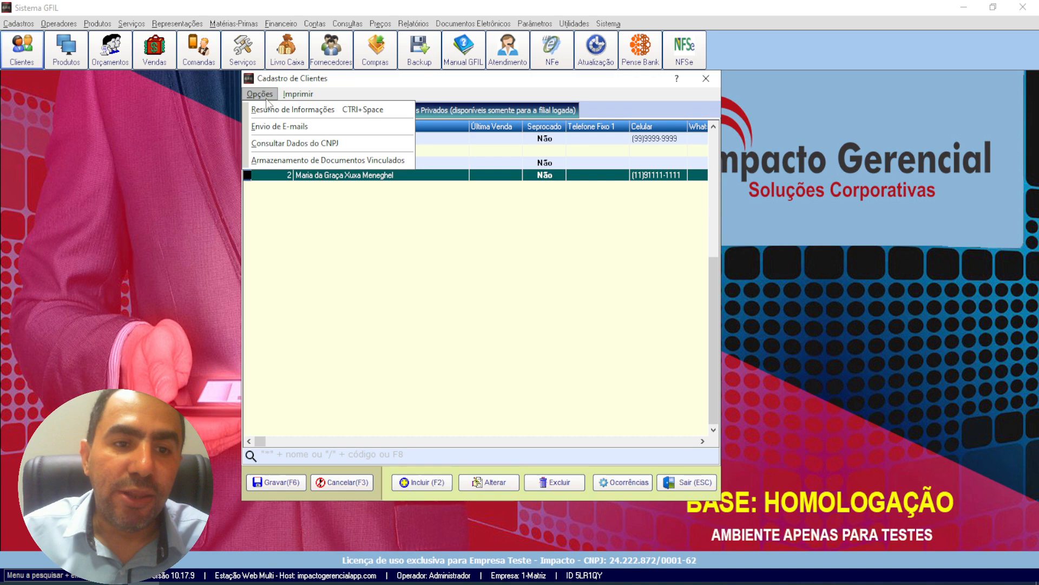
click(374, 163)
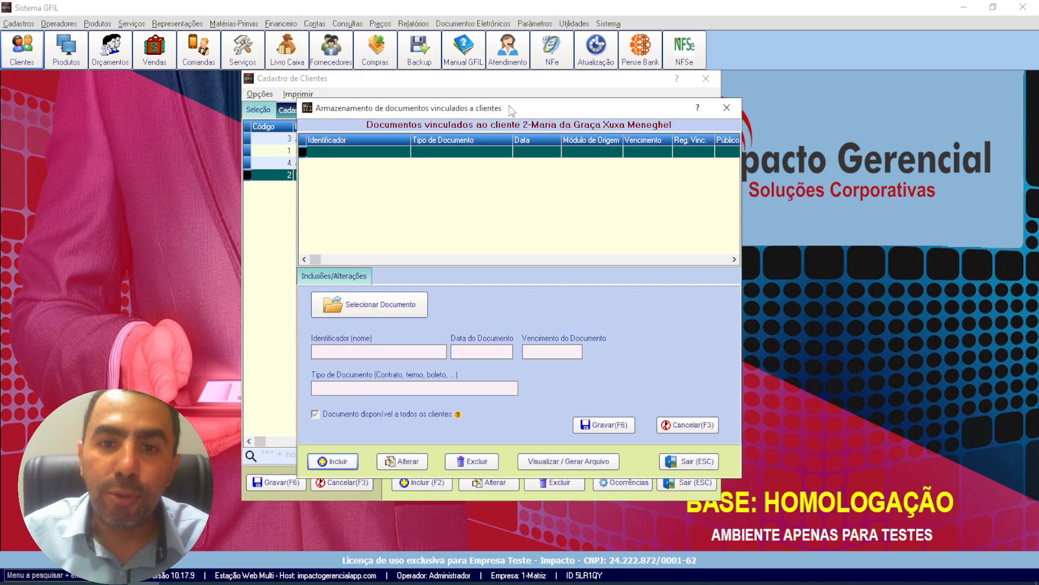
drag(511, 111, 479, 75)
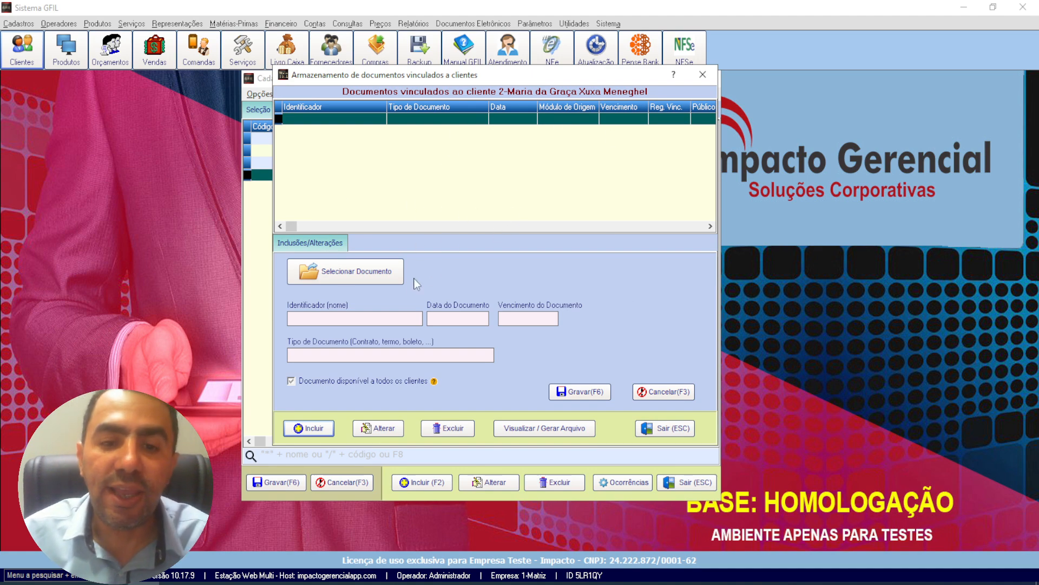
click(702, 80)
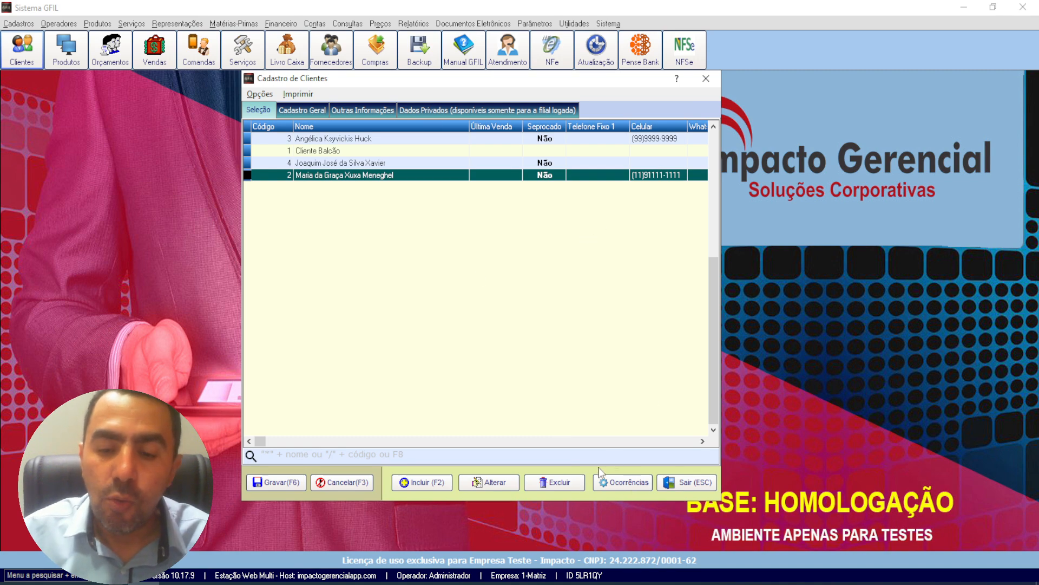
Step: Open the occurrence history of the last customer in the list and start a new occurrence
click(390, 166)
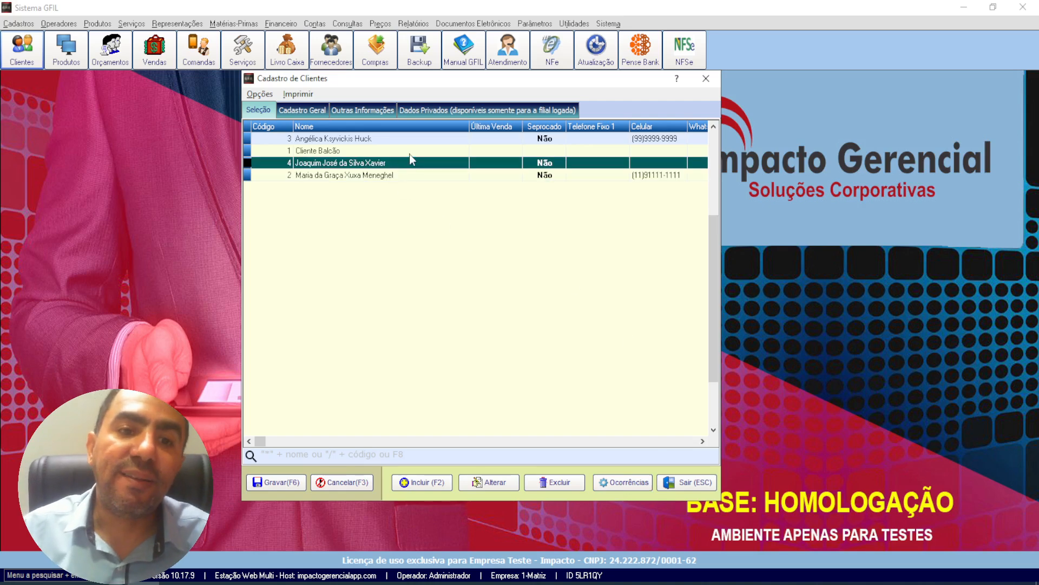
click(392, 176)
click(613, 487)
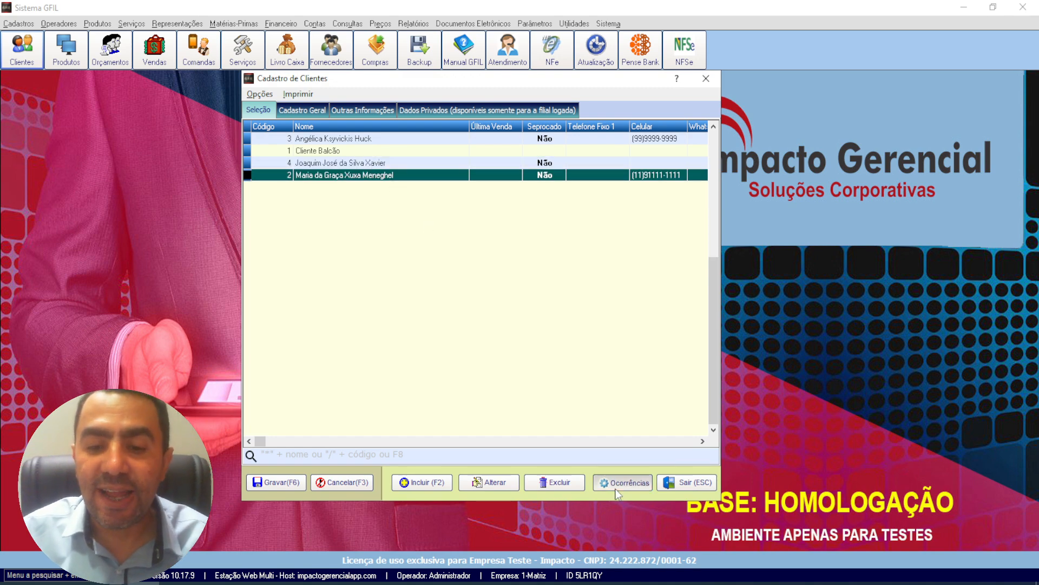
click(329, 453)
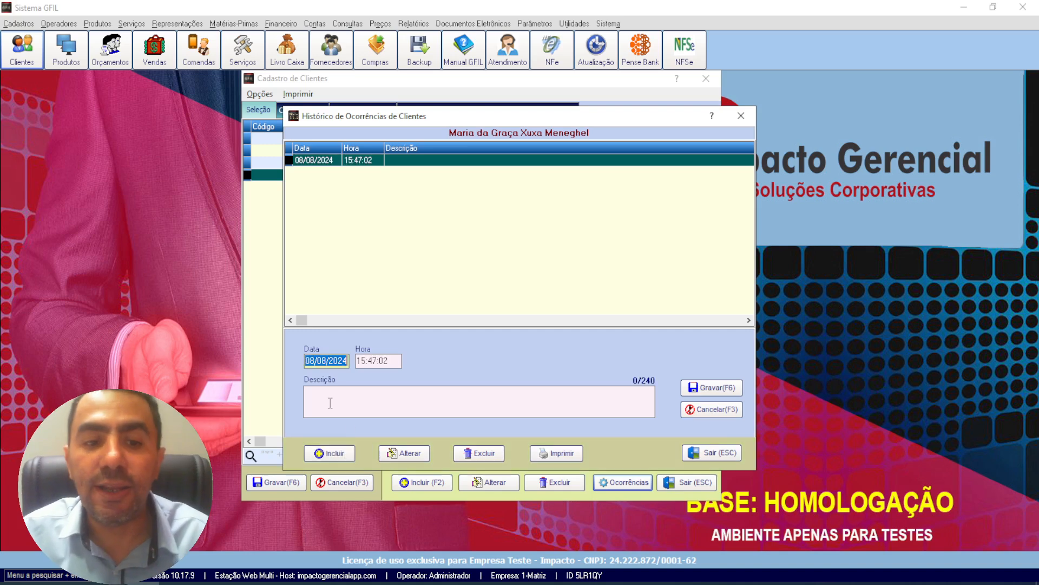
Step: Enter the occurrence description "Entrei em contato com o cliente e ficou de vir na empresa tal dia."
click(312, 398)
text(Ent)
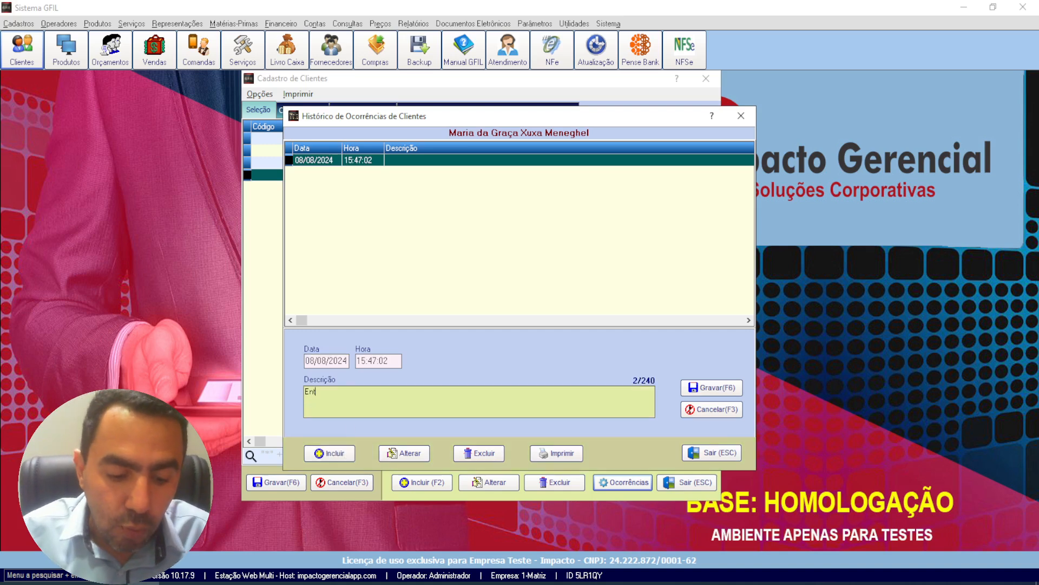
text(rei)
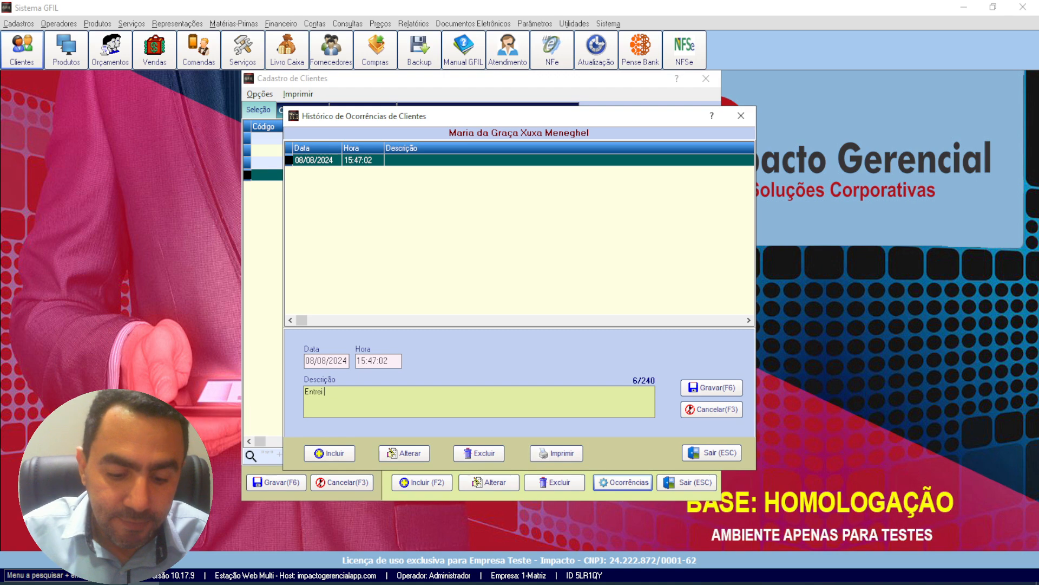
text( em contato )
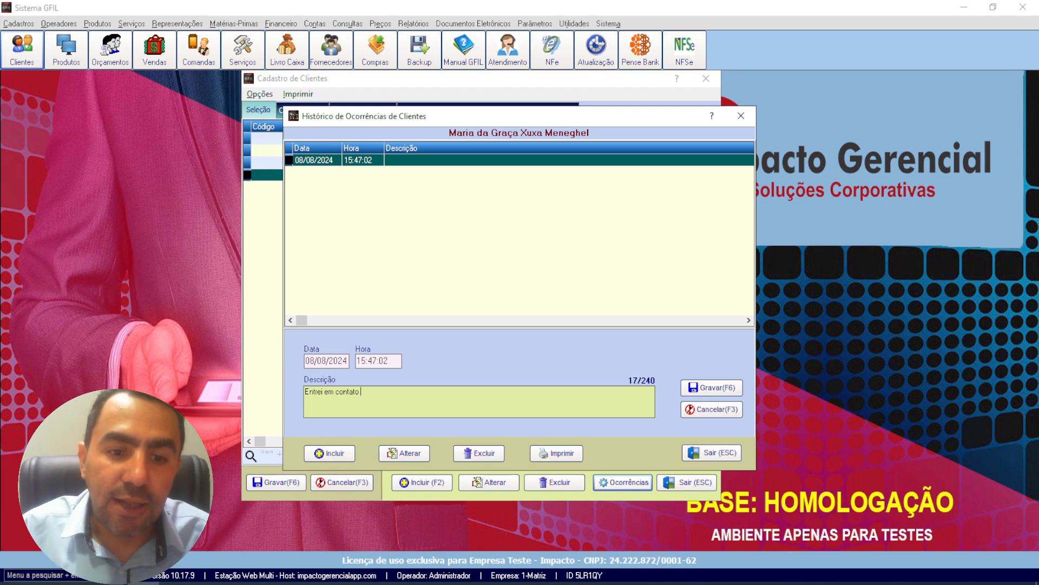
text(com o cliente e )
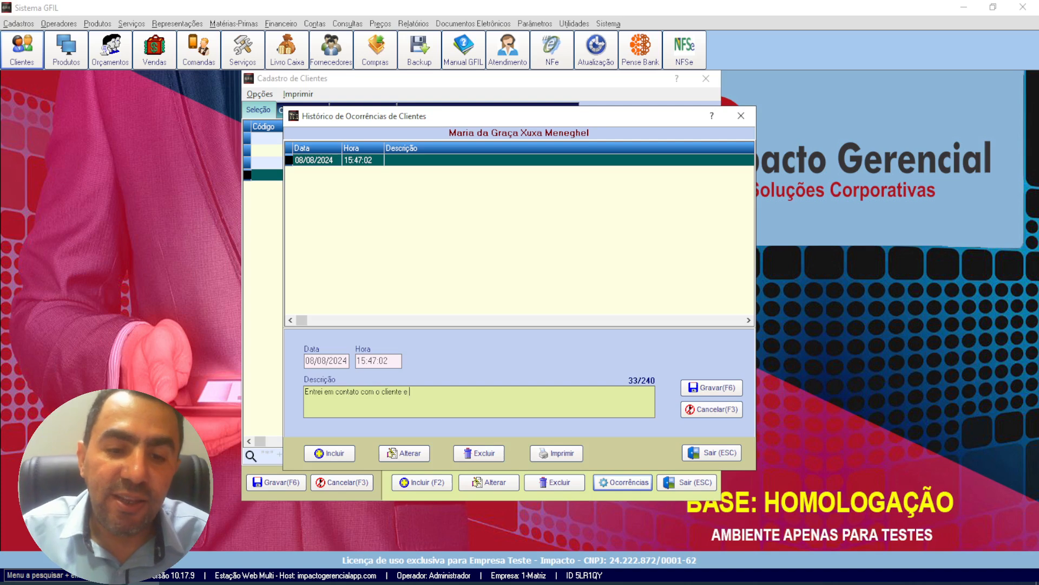
text(fiz)
text(ou de)
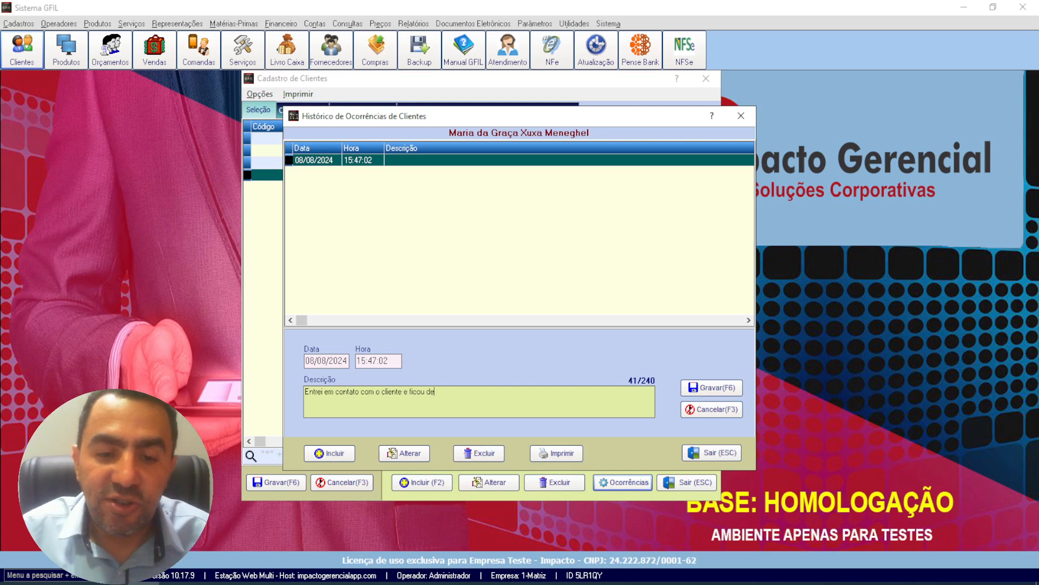
text( vir na )
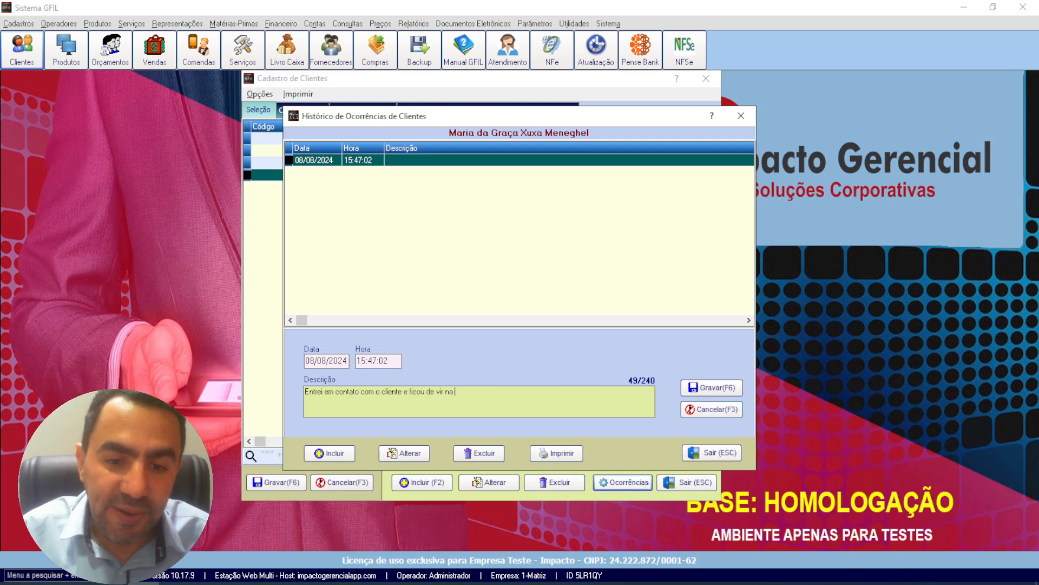
text(empresa tal di)
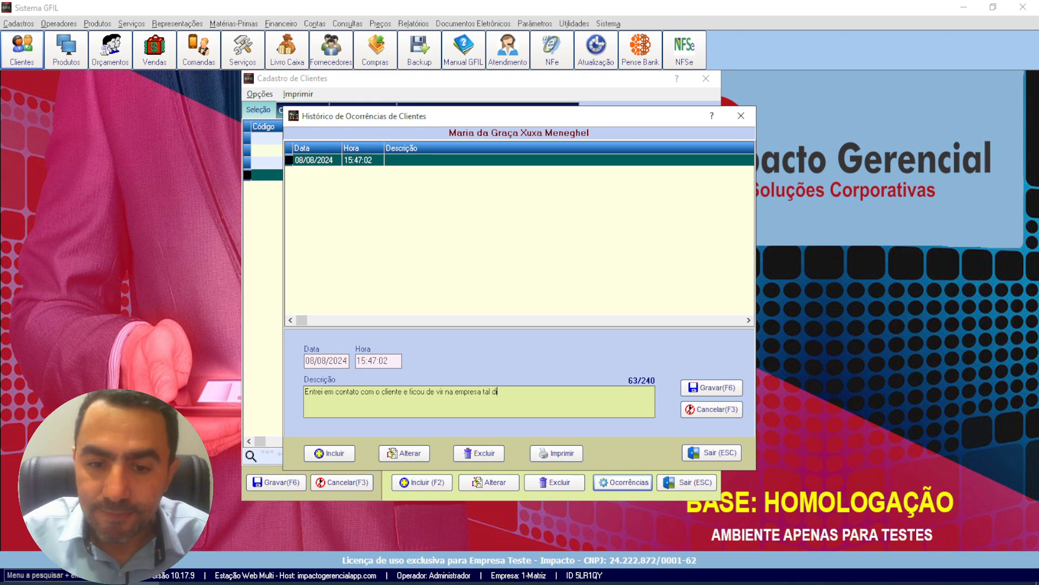
text(a.)
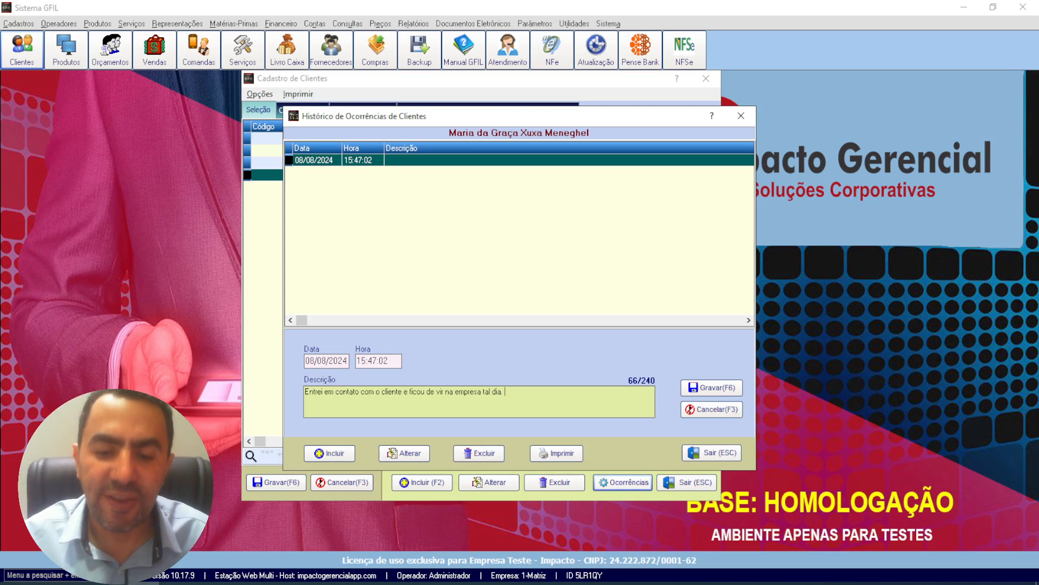
Step: Replace the occurrence description with a note about the daughter's purchase authorization per the attached term, and set the date to 08/08/2015
key(Return)
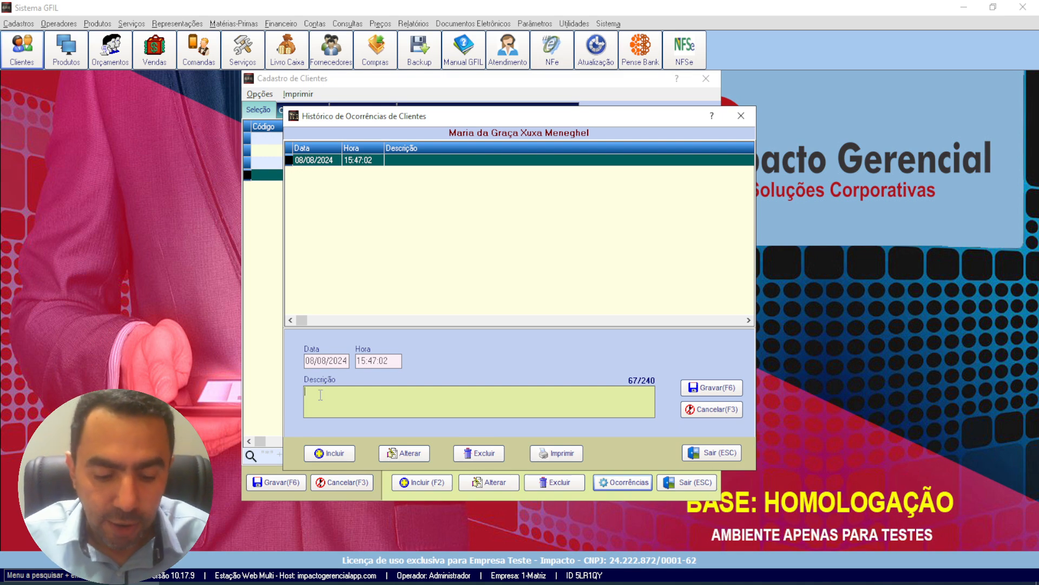
key(BackSpace)
click(331, 365)
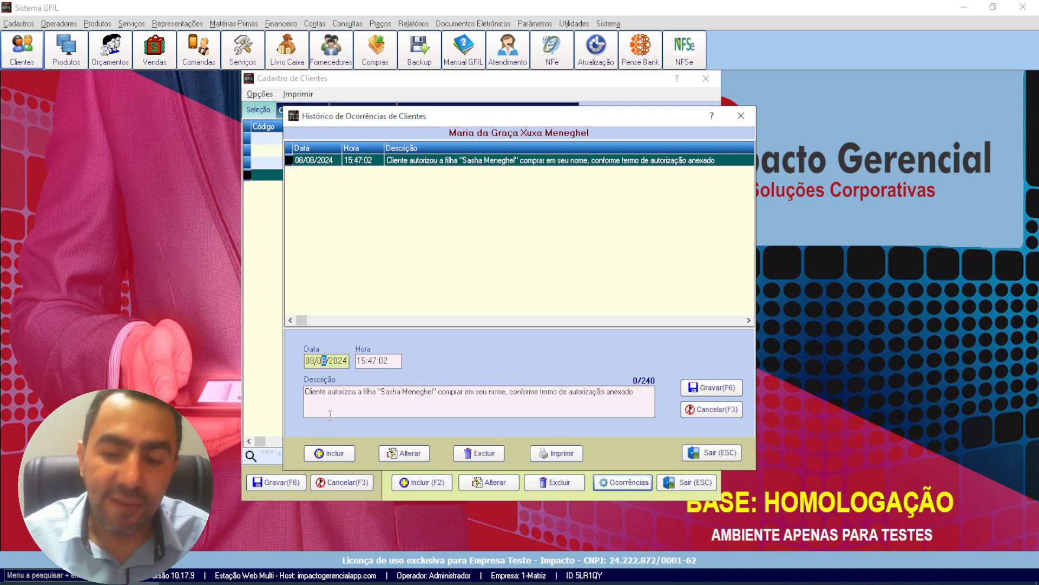
key(Right)
key(Right)
key(Right)
key(Right)
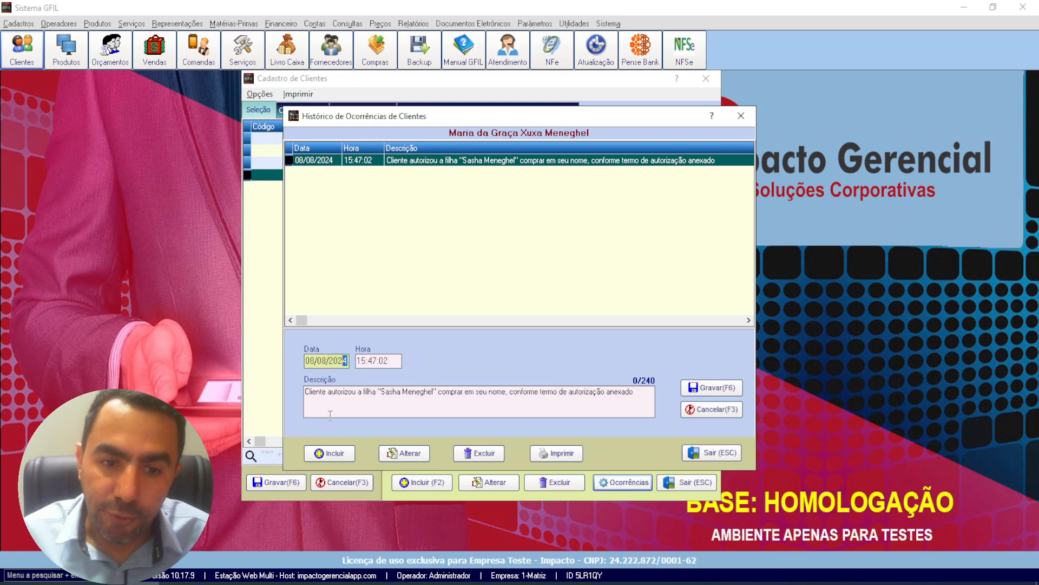
key(Left)
text(15)
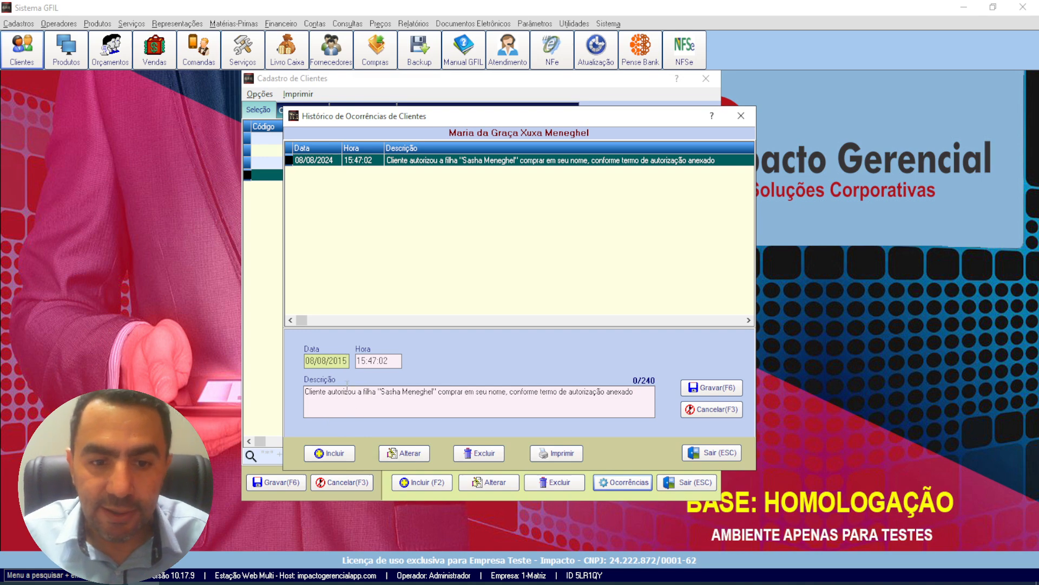
Step: End the occurrence description with a period and save it without including another, closing the history
click(342, 403)
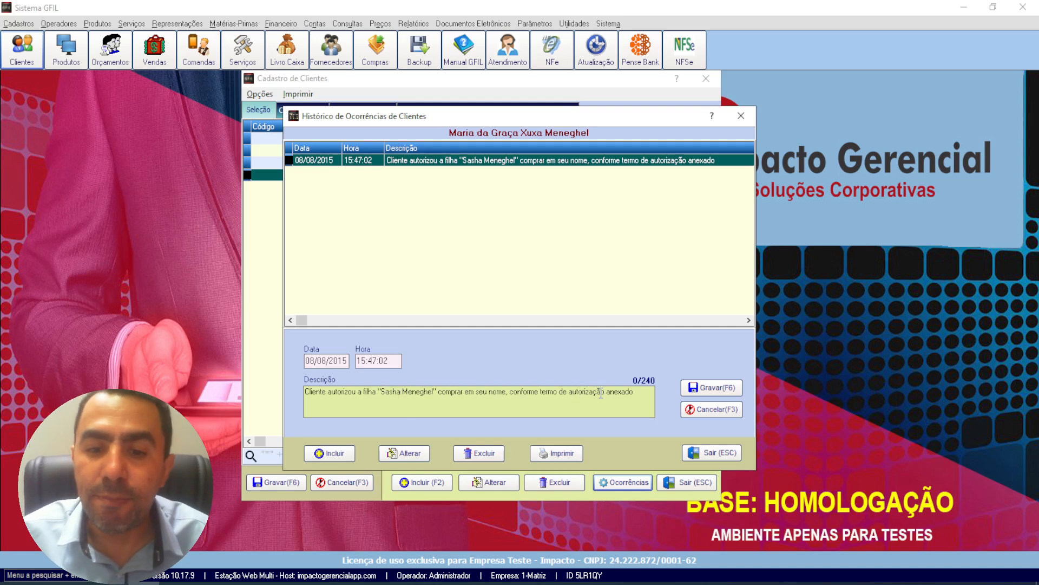
click(636, 391)
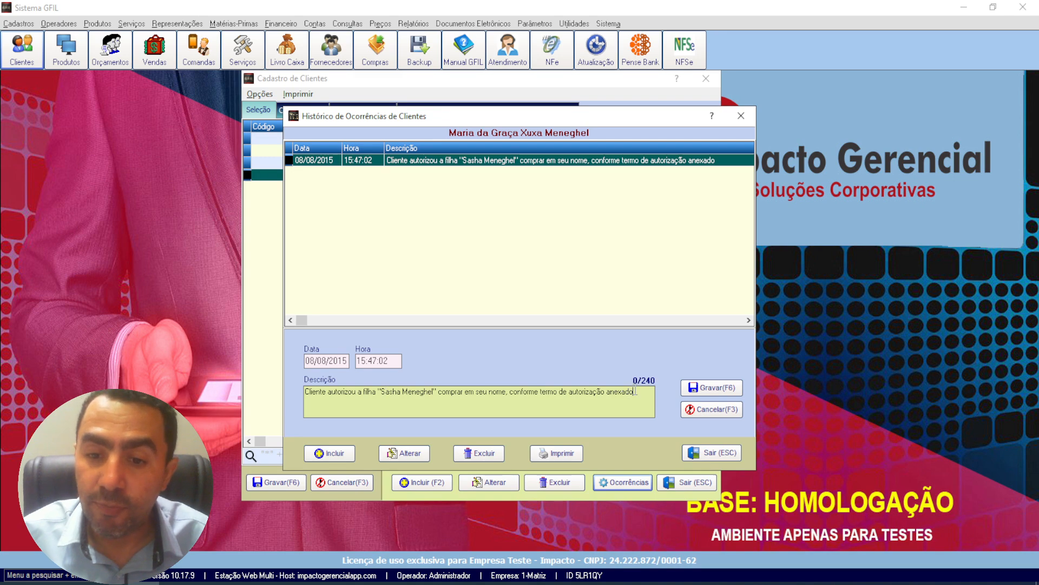
text(.)
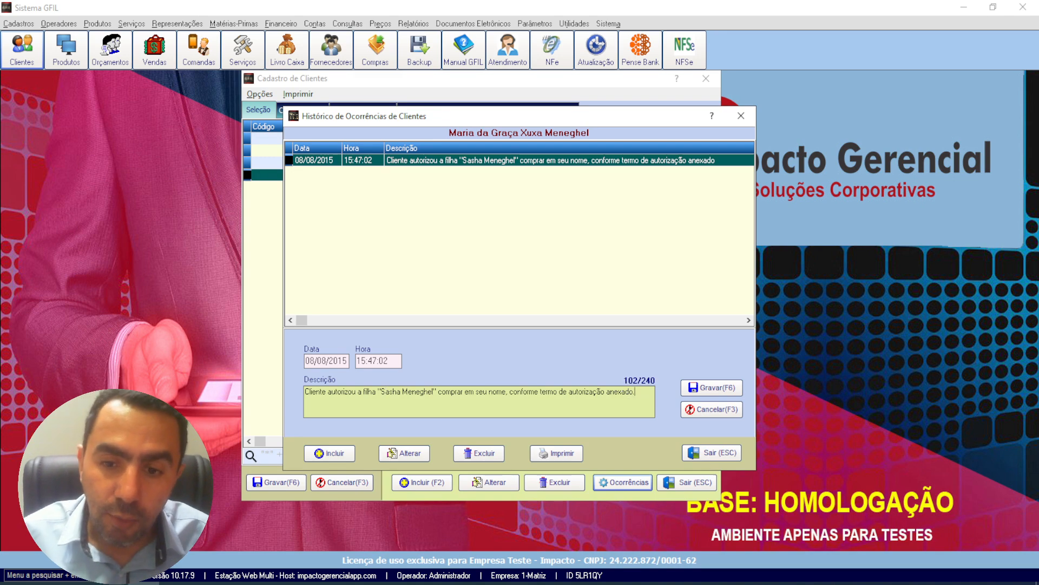
click(707, 388)
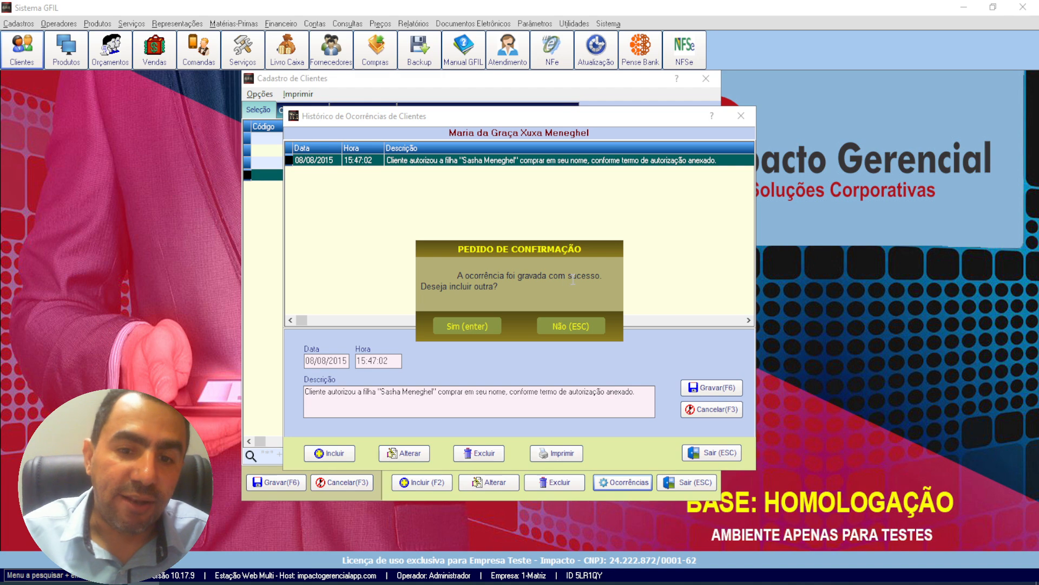
click(552, 330)
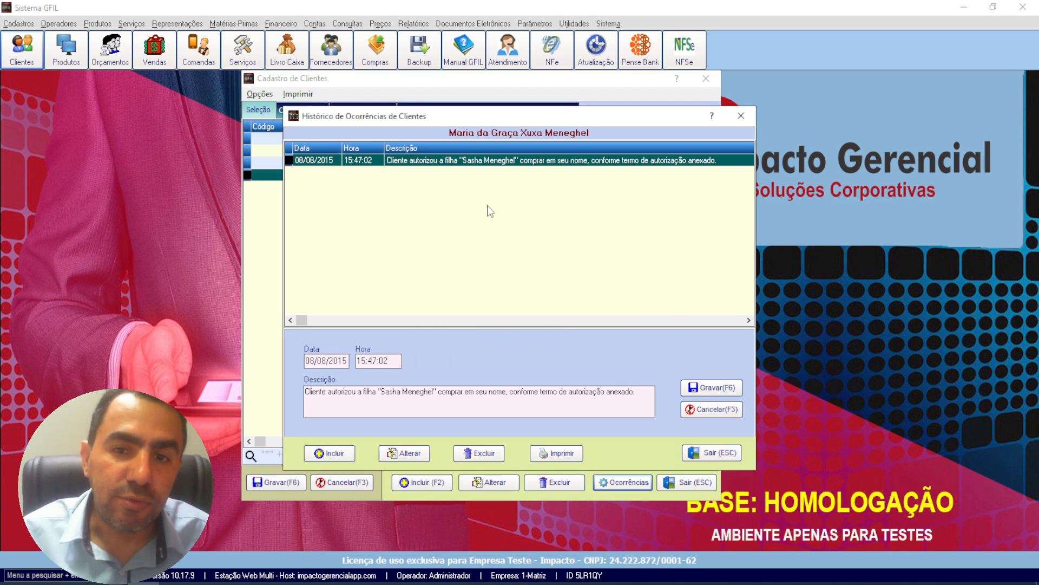
click(740, 117)
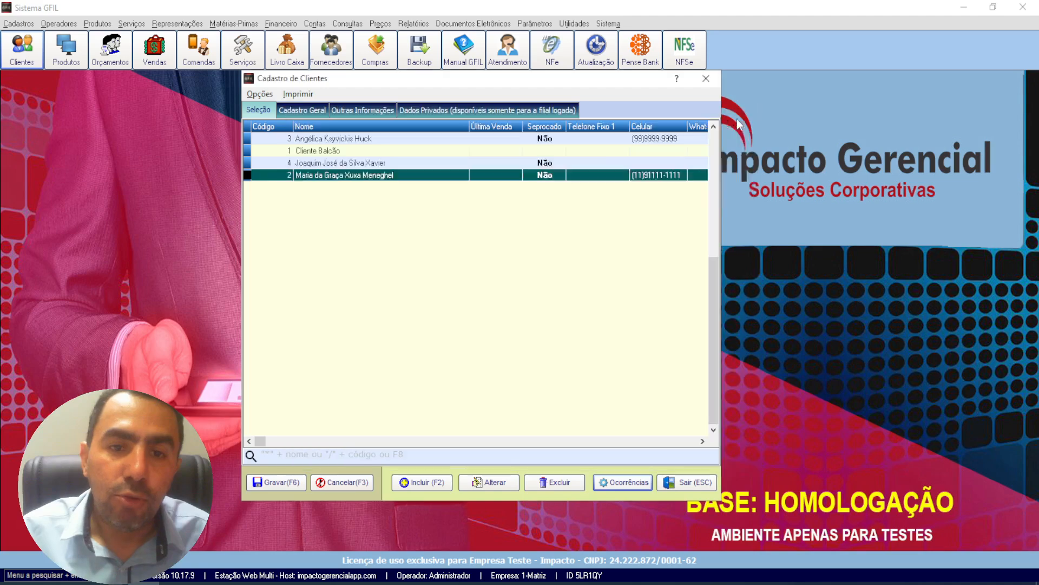
Step: View the occurrence histories of the customer with code 4 and the customer with code 2, closing each one
click(331, 162)
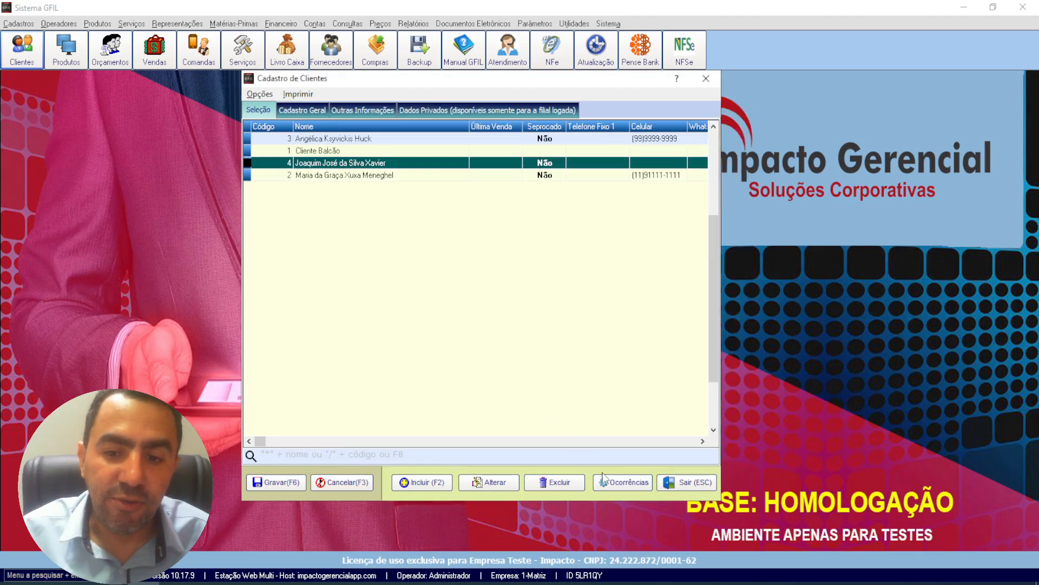
click(617, 480)
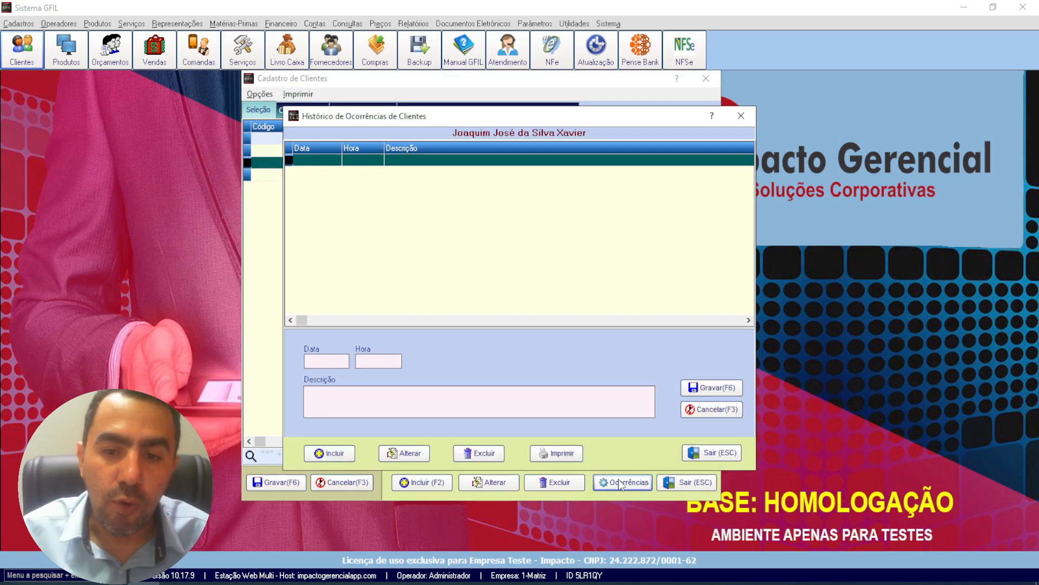
click(741, 116)
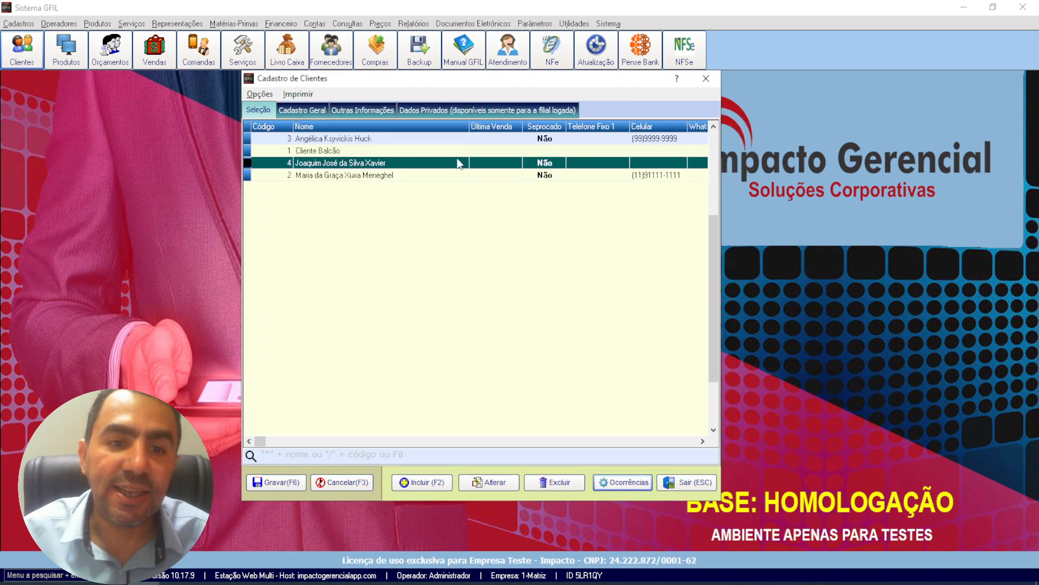
click(320, 176)
click(617, 482)
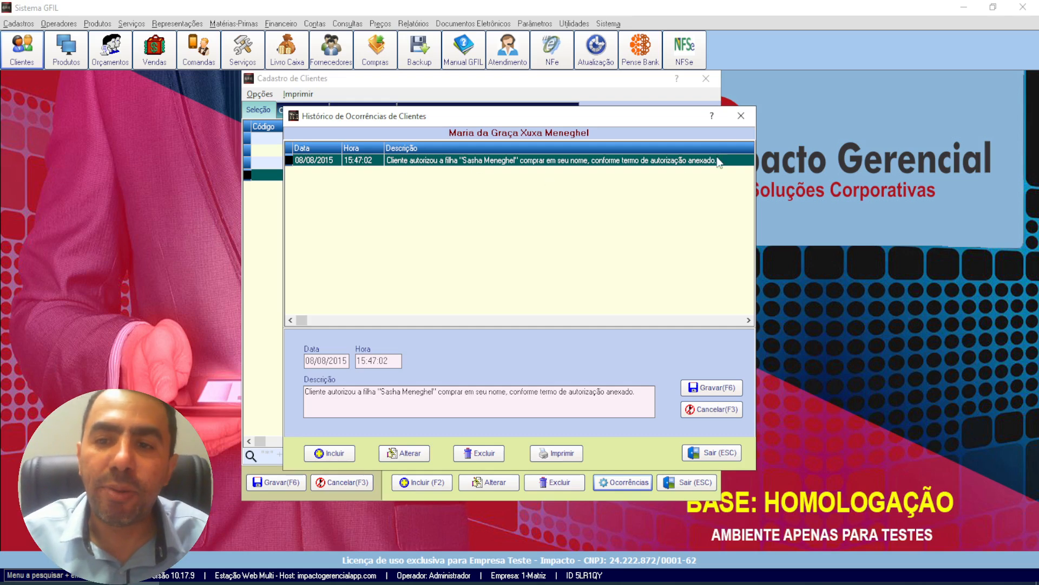
click(741, 117)
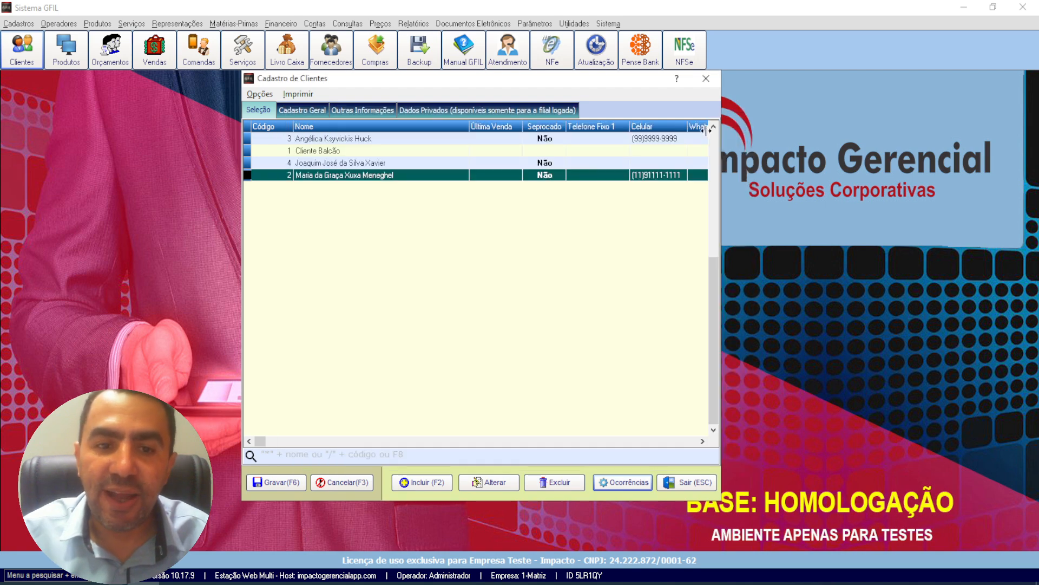
Step: Start a new linked document for the customer with code 2 and select the file FundoGfil as its source
click(261, 94)
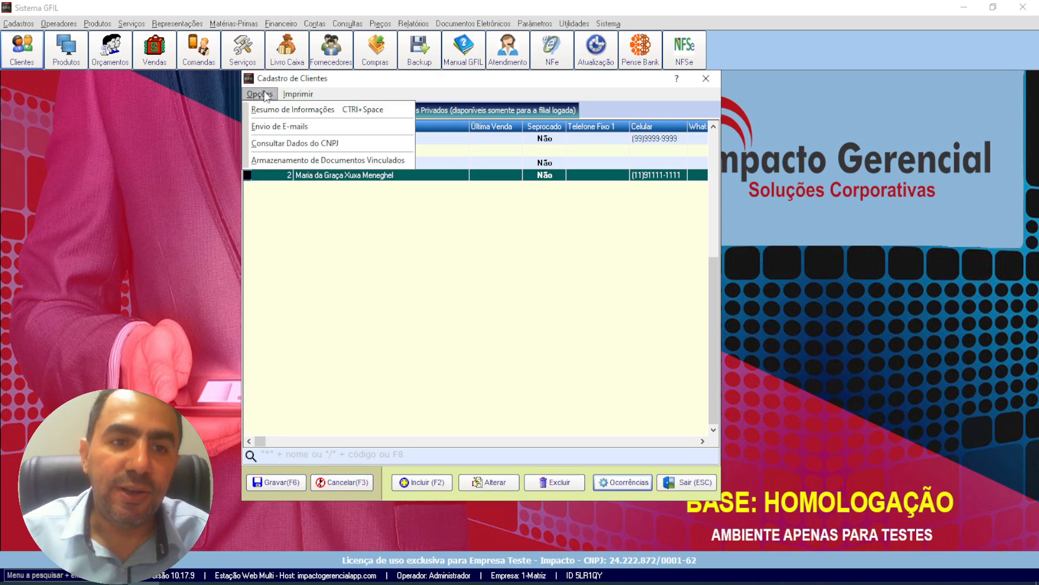
click(285, 161)
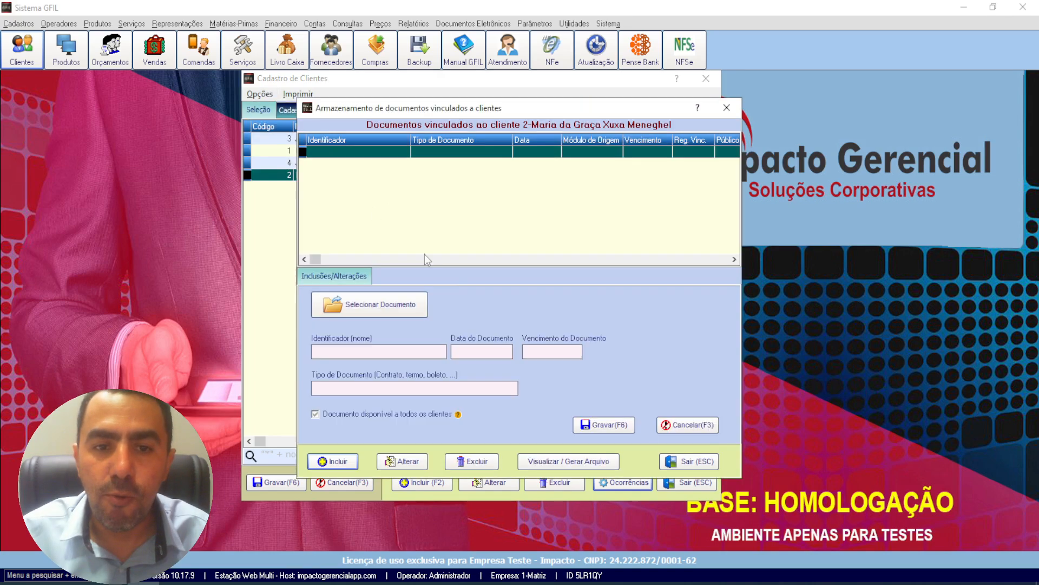
click(335, 462)
click(369, 304)
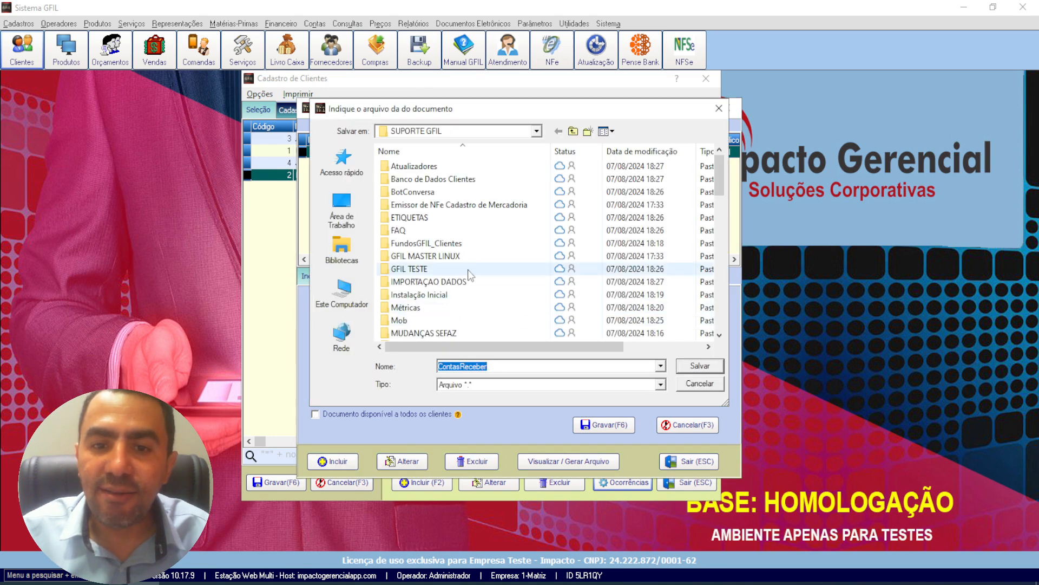
scroll(488, 268, down, 5)
click(412, 230)
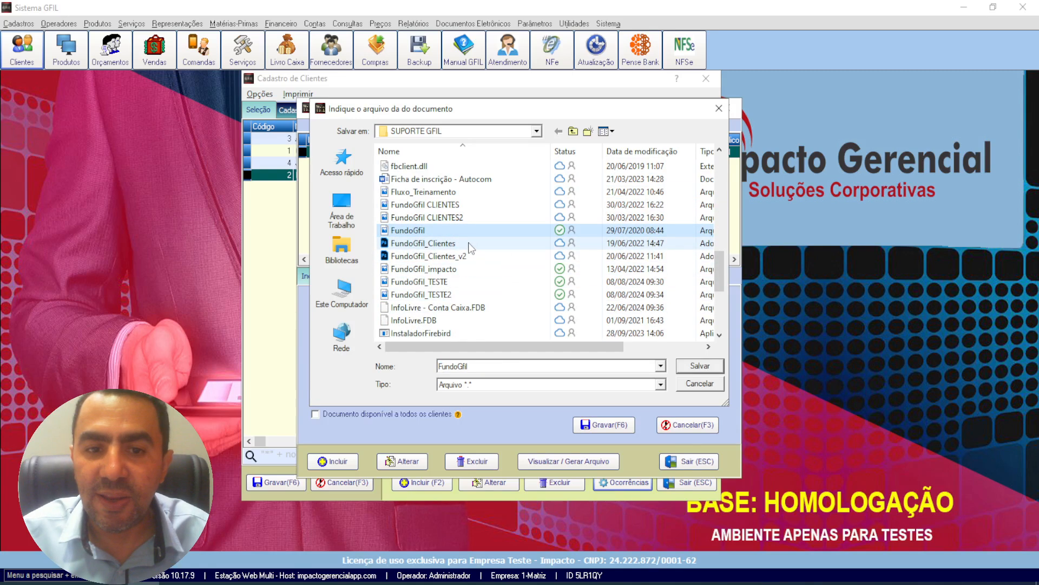
click(690, 368)
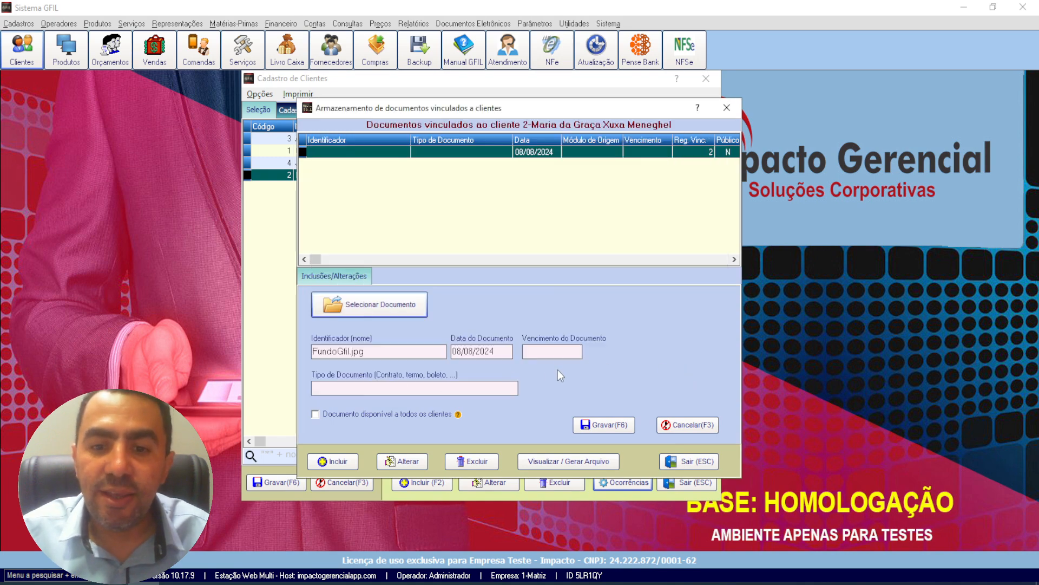
Step: Set the document's expiry date to 31/12/2024 and its type to "termo autorização filho", and try to save the record
click(528, 353)
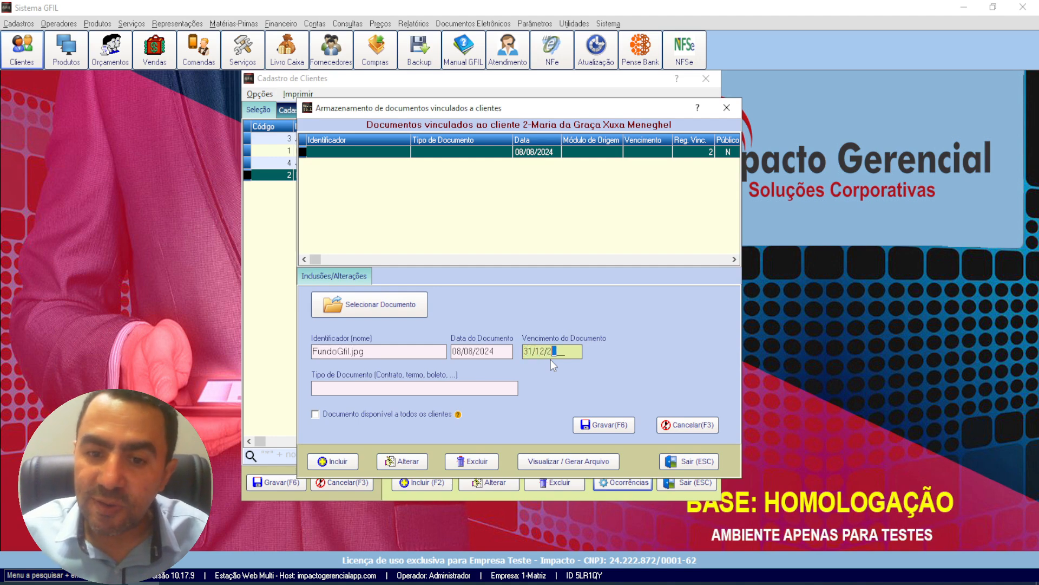
key(Tab)
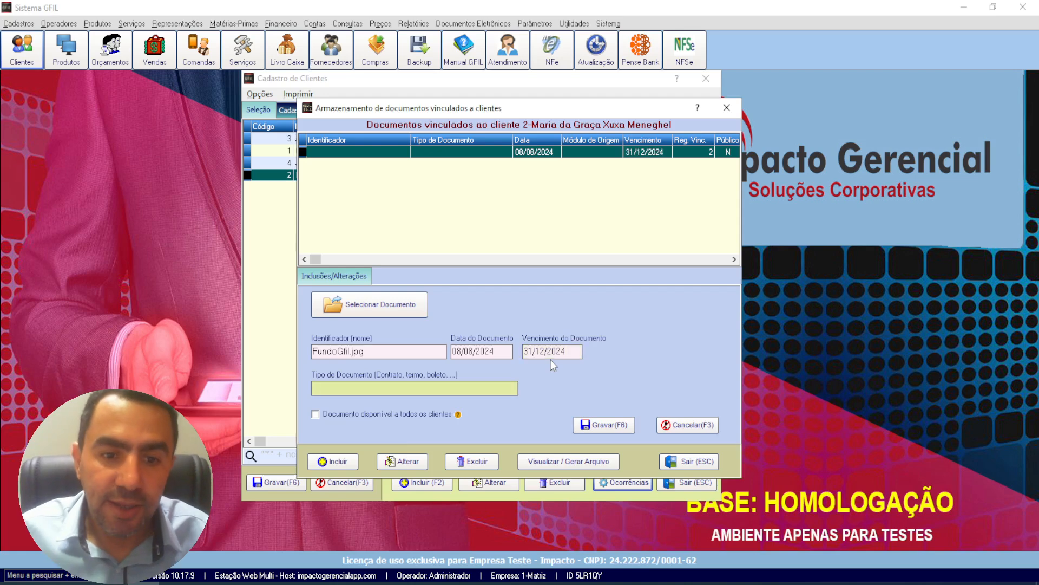
text(termo )
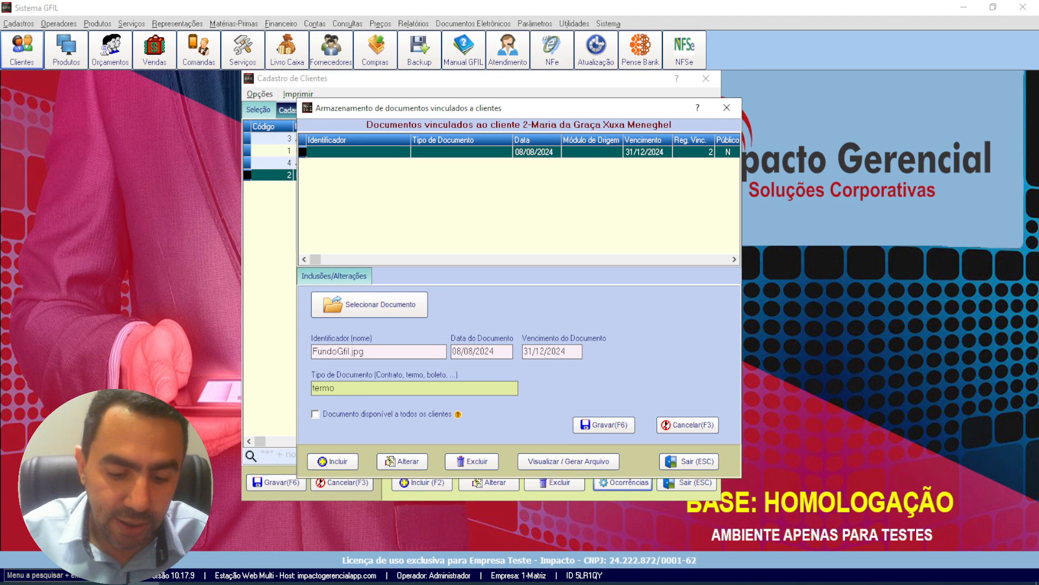
text(aut)
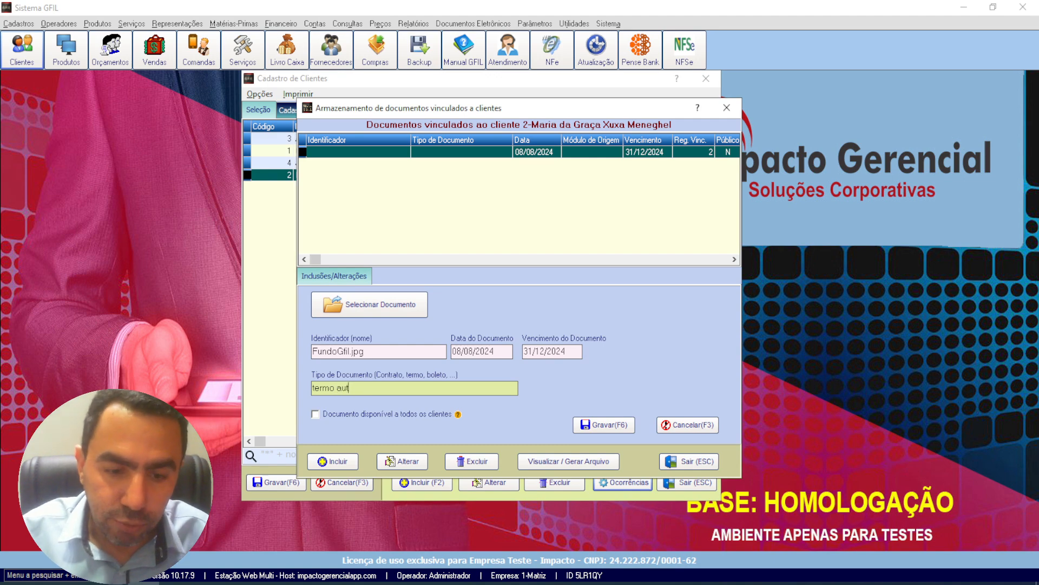
text(oriza)
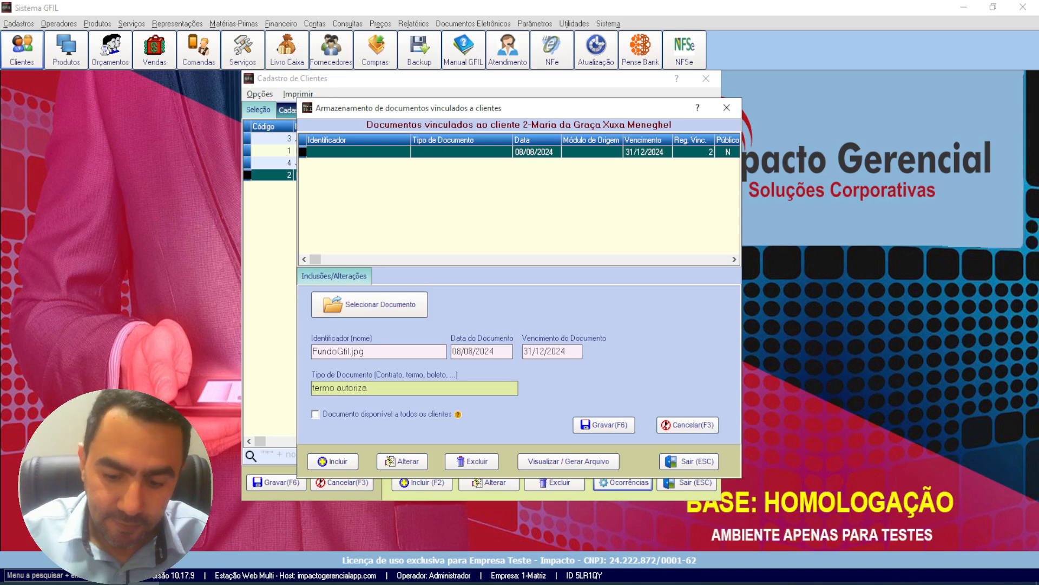
text(ção filho)
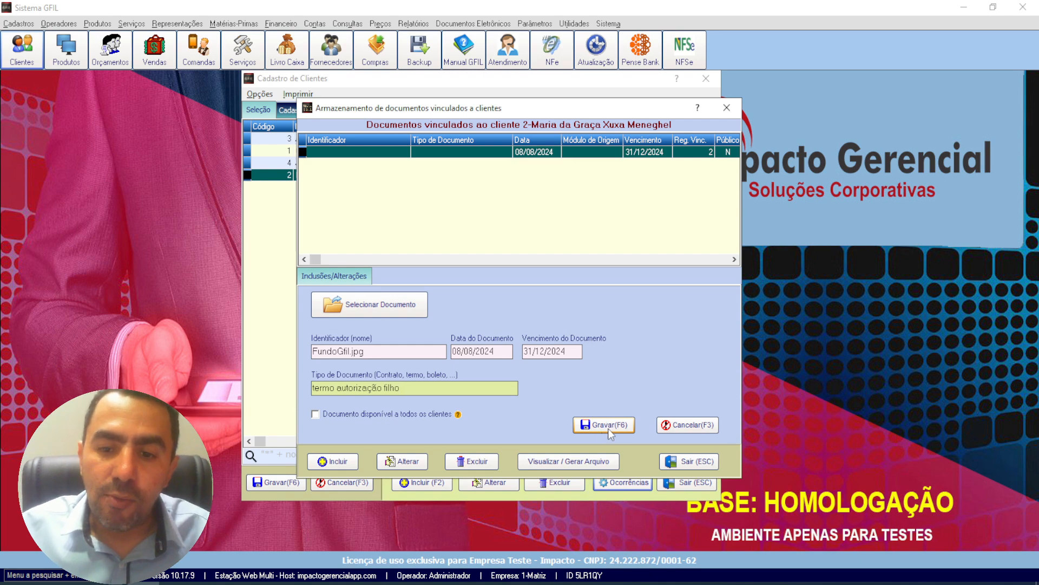
click(608, 426)
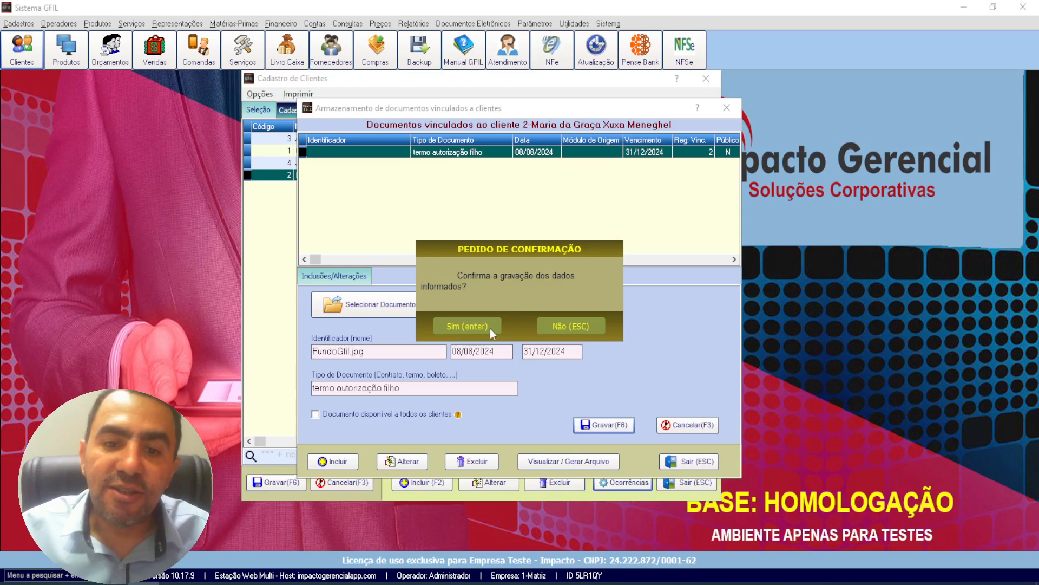
click(470, 323)
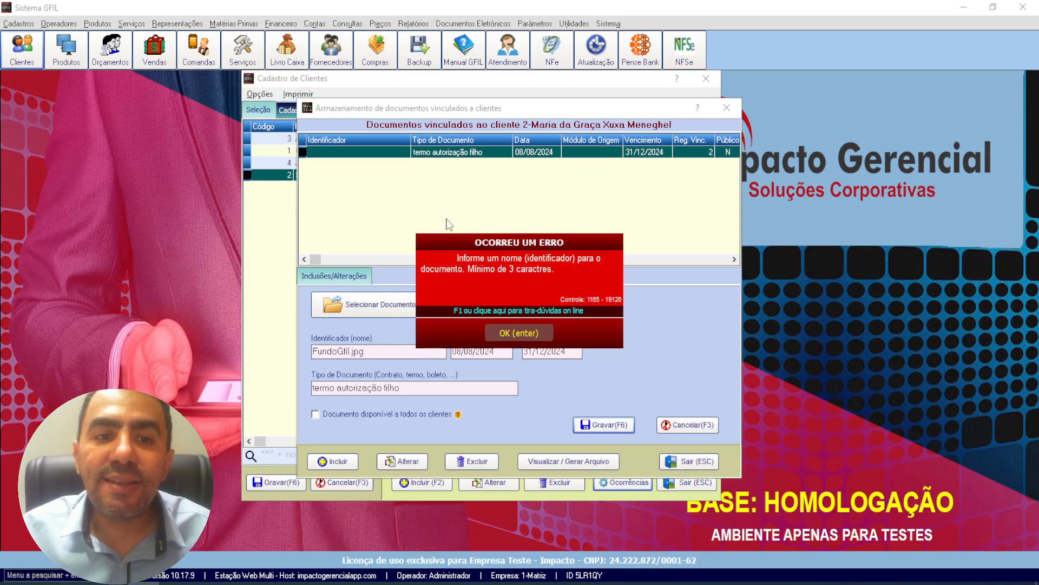
click(516, 333)
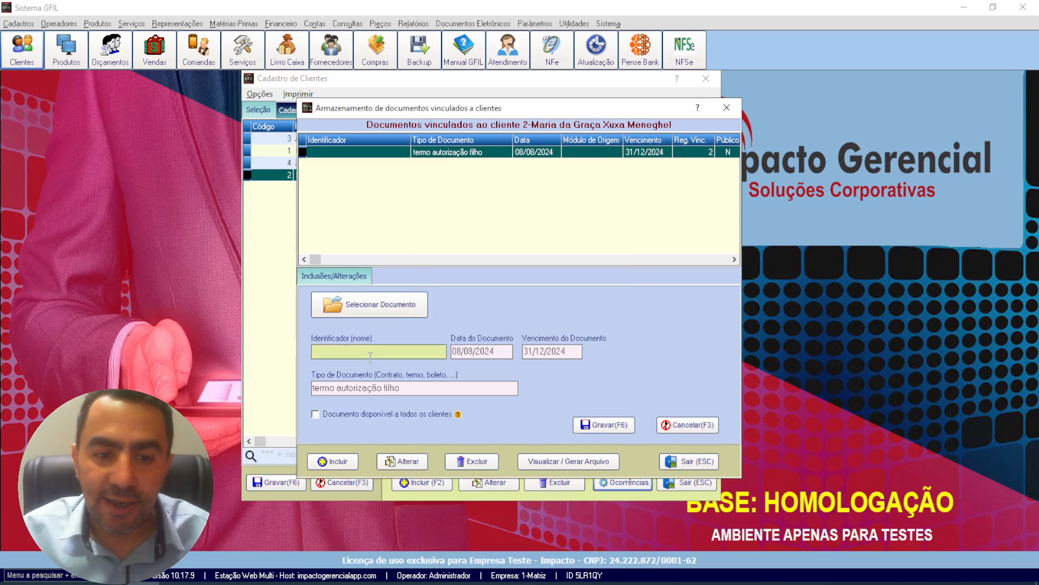
Step: Enter "autorizacao_filha" as the document identifier and save the linked document
text(termo)
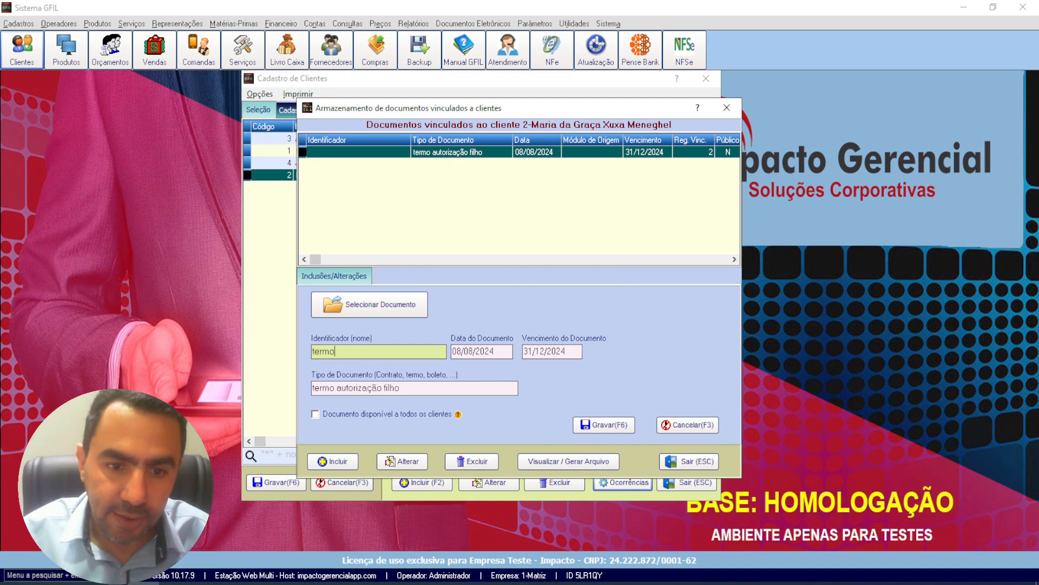
key(BackSpace)
key(BackSpace)
key(BackSpace)
key(BackSpace)
text(a)
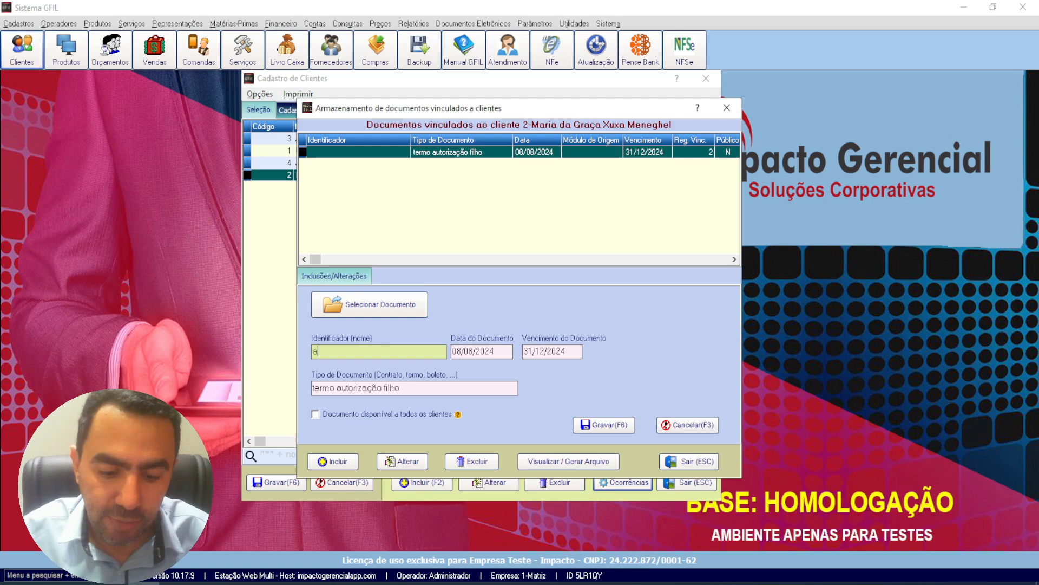
text(utoriza)
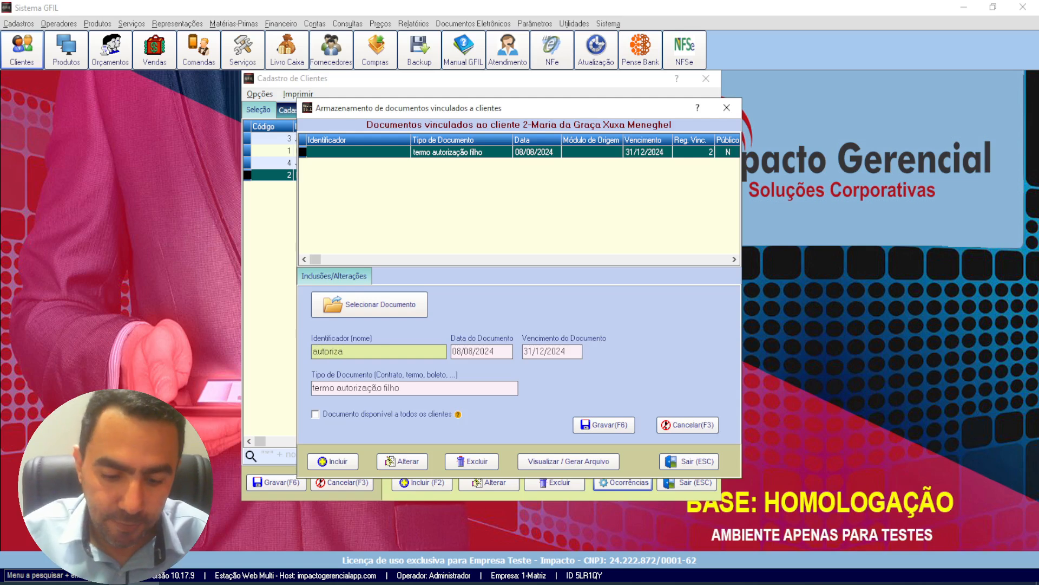
text(cao_filha)
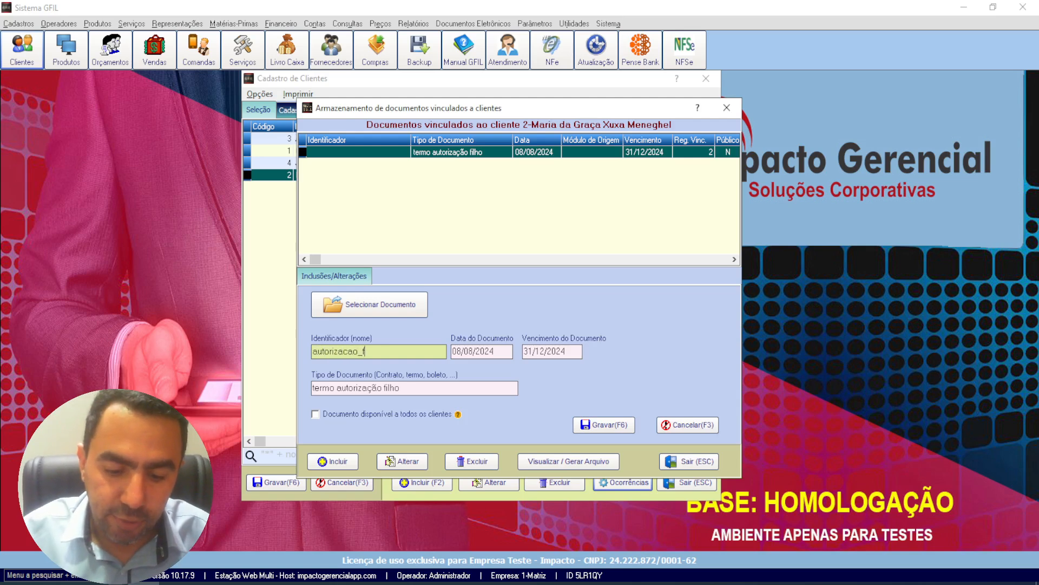
click(606, 424)
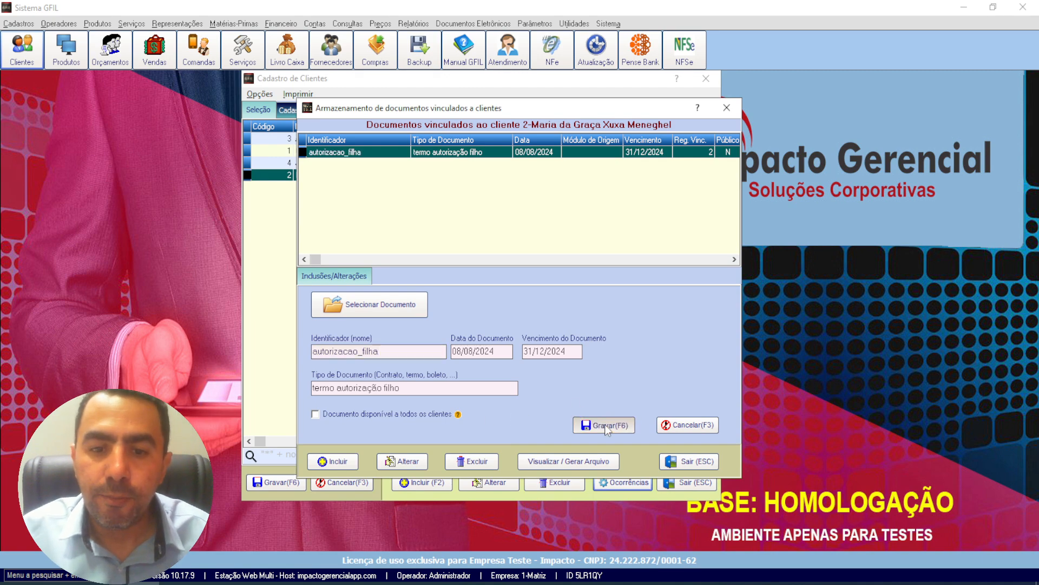
click(479, 321)
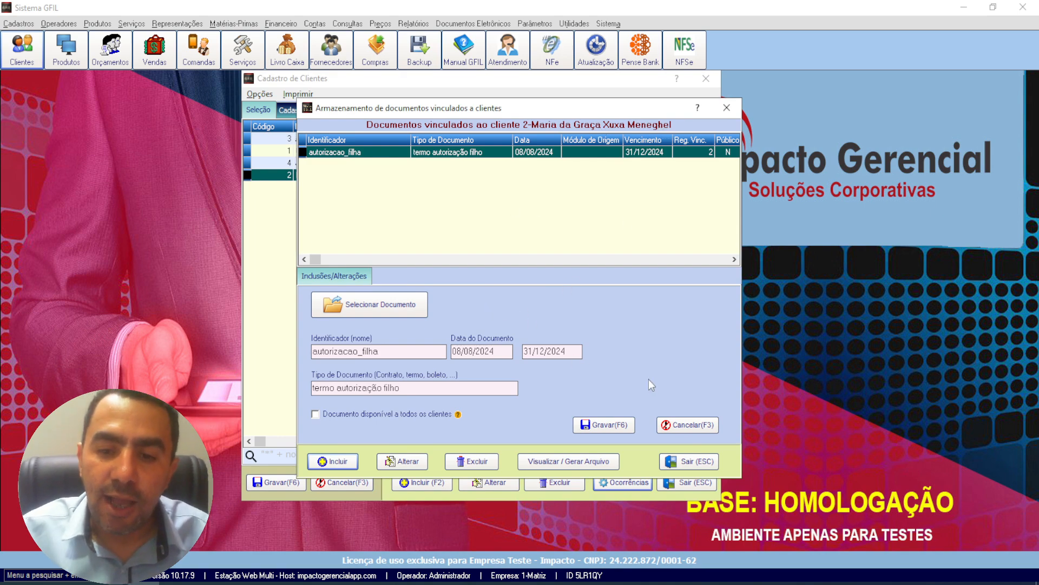
Step: Close the linked documents of the customer with code 2, reopen them to check the stored document, and close them again
click(726, 108)
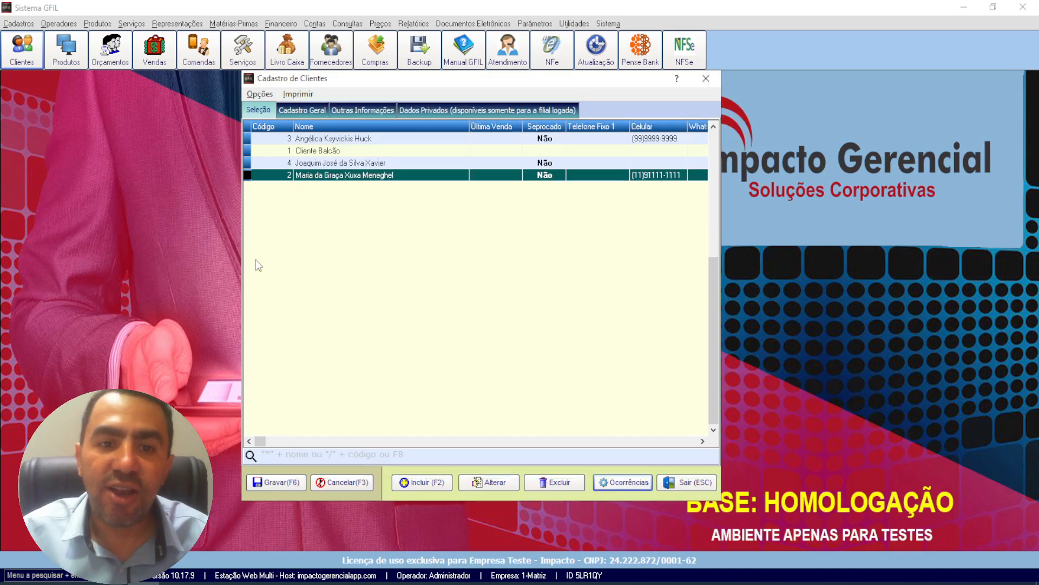
click(260, 94)
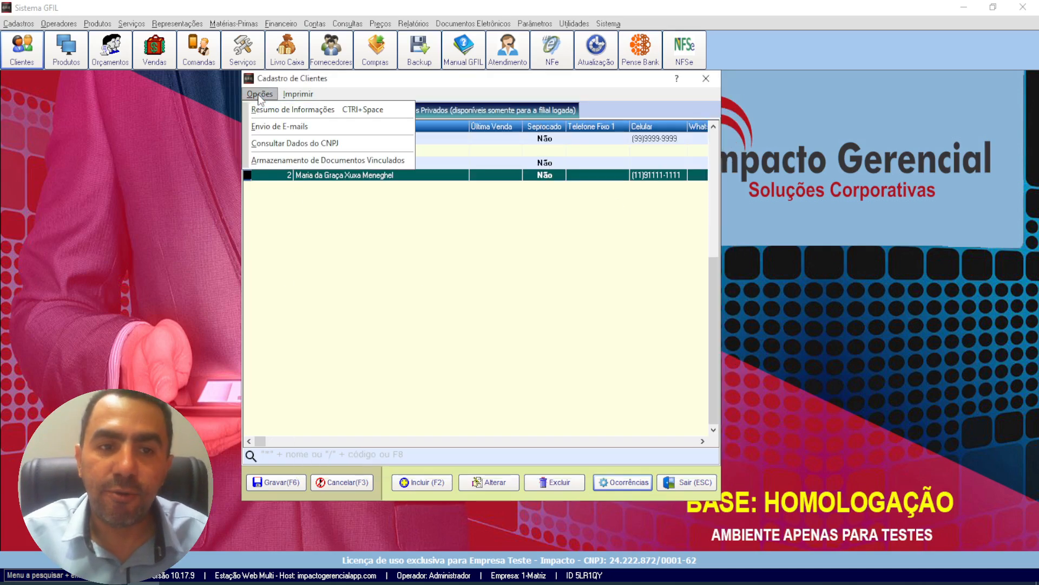
click(299, 160)
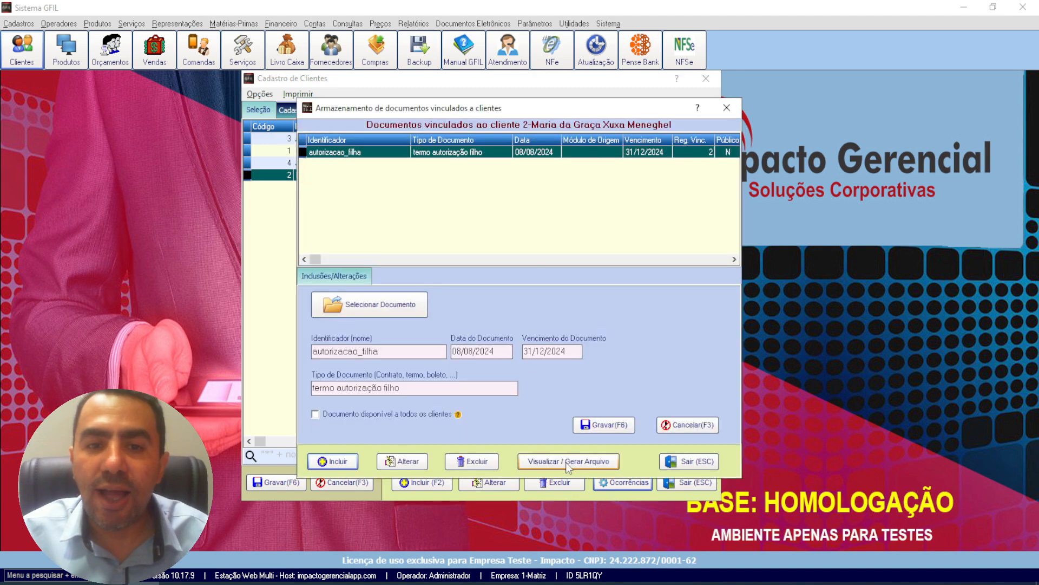
click(727, 108)
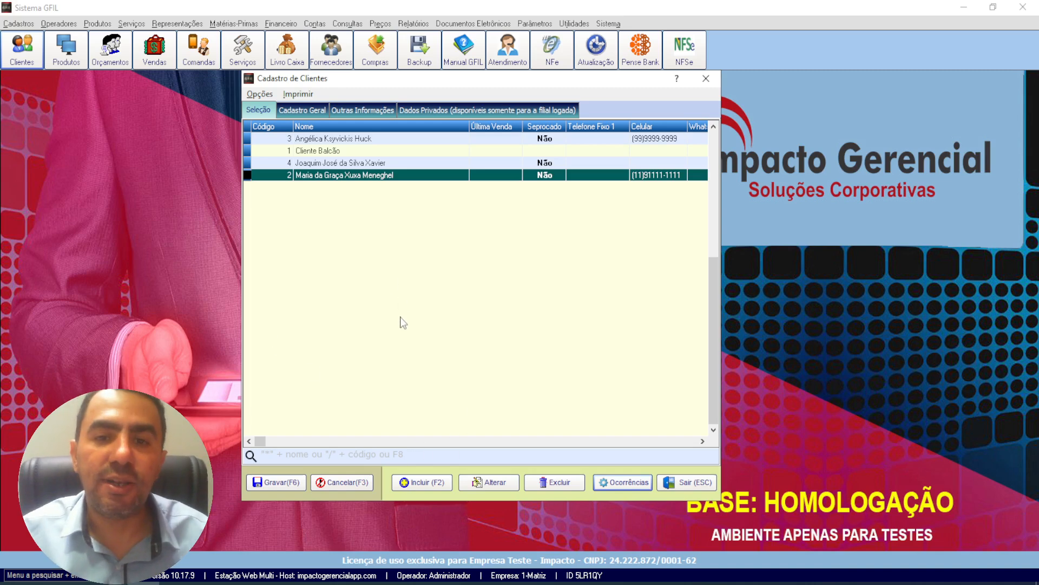
Step: Review the customer registry's print options, including the Contas reports, and close the registry
click(299, 95)
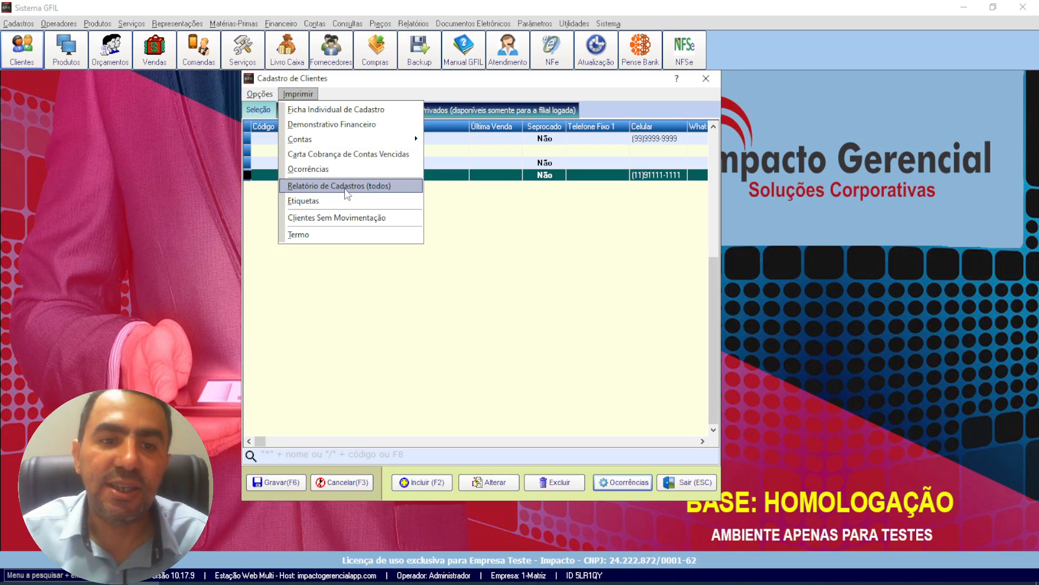
mouse_move(375, 143)
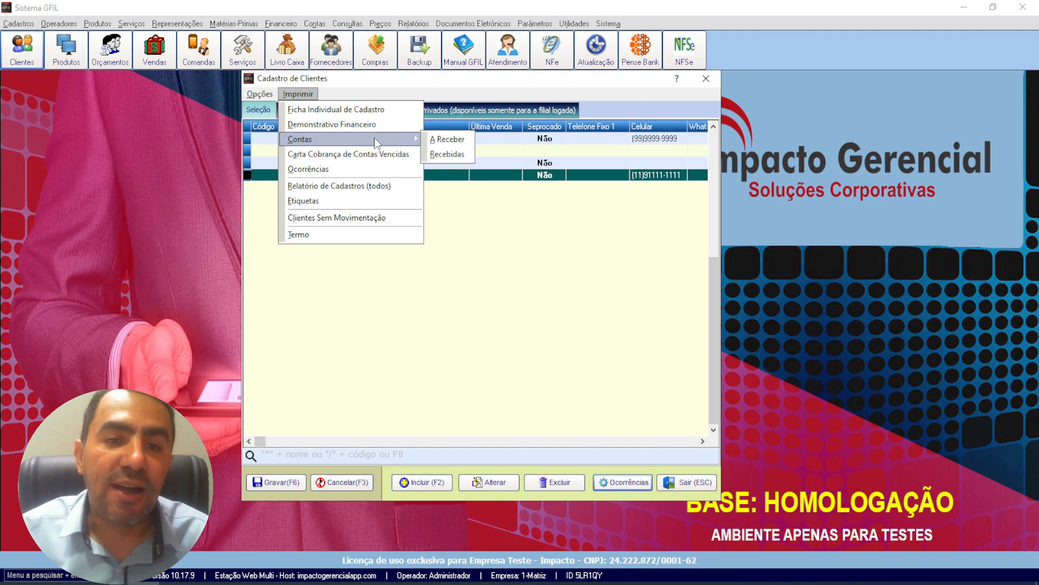
click(517, 219)
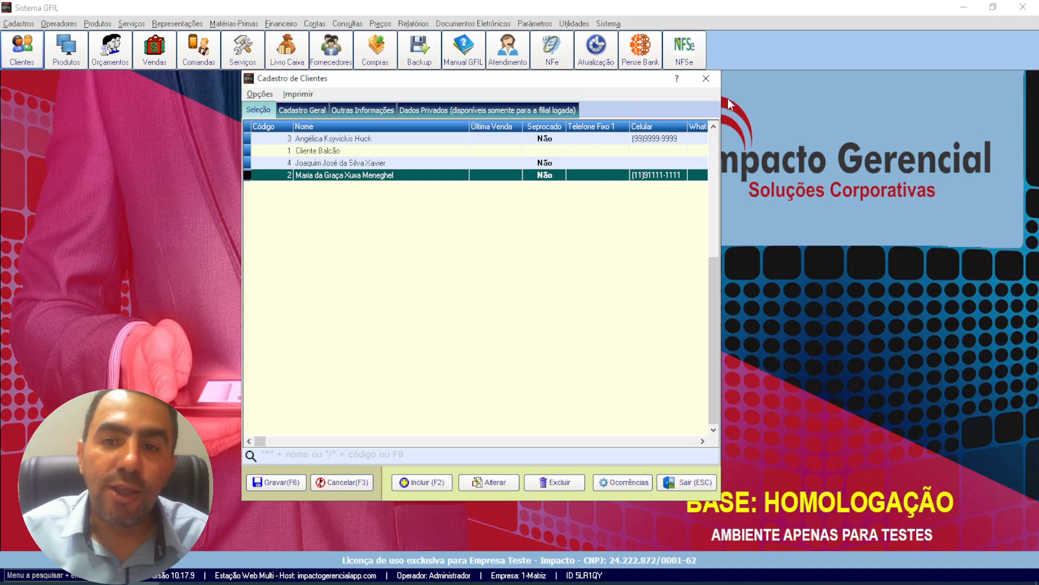
key(Escape)
Step: Open the filter for the general Contas a Receber report
click(413, 23)
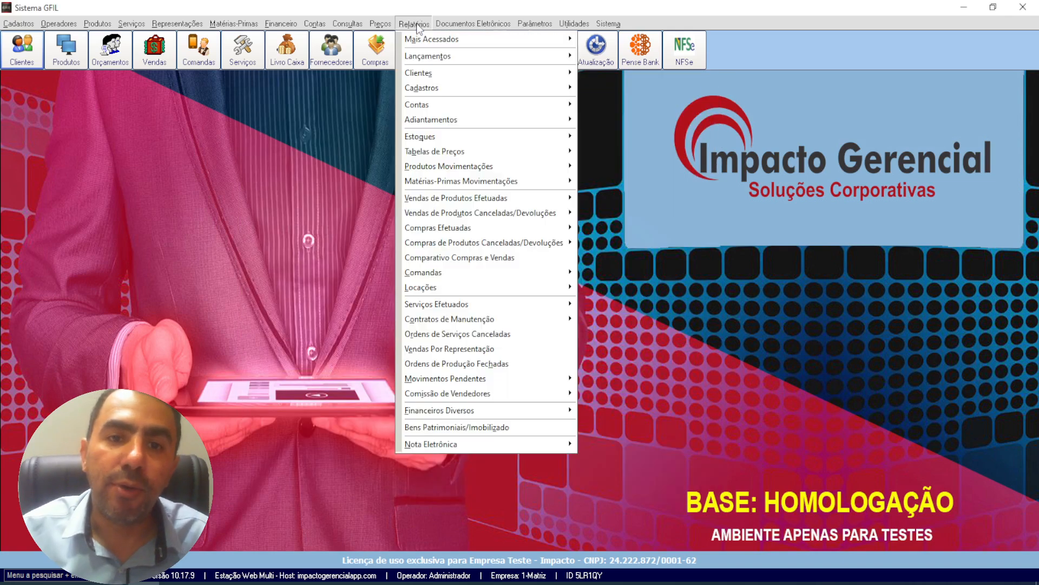
mouse_move(458, 103)
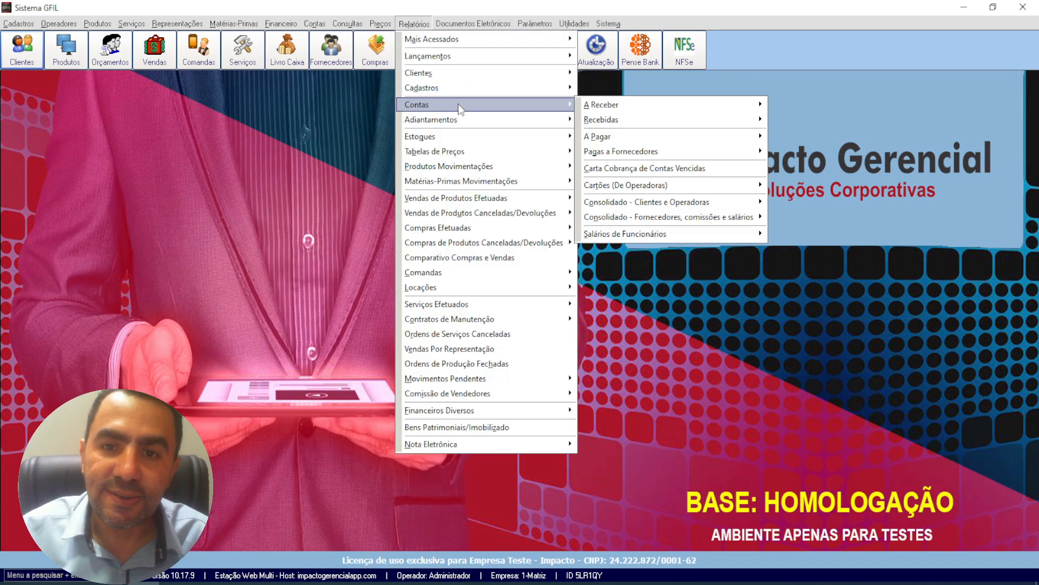
mouse_move(666, 107)
click(779, 102)
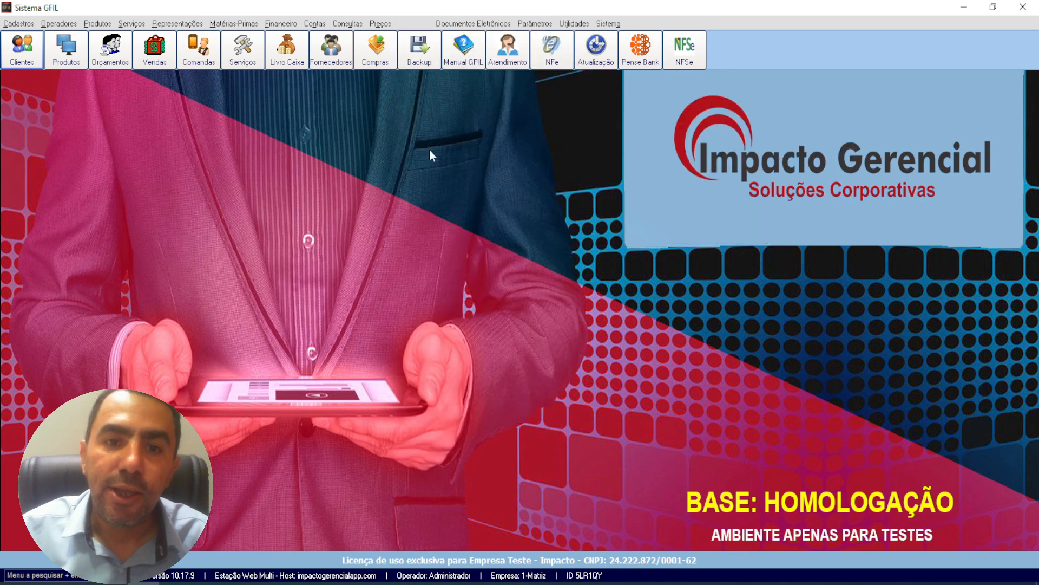
Step: Switch the report filter to a specific customer, view the customers available for selection, and leave without processing the report
click(483, 206)
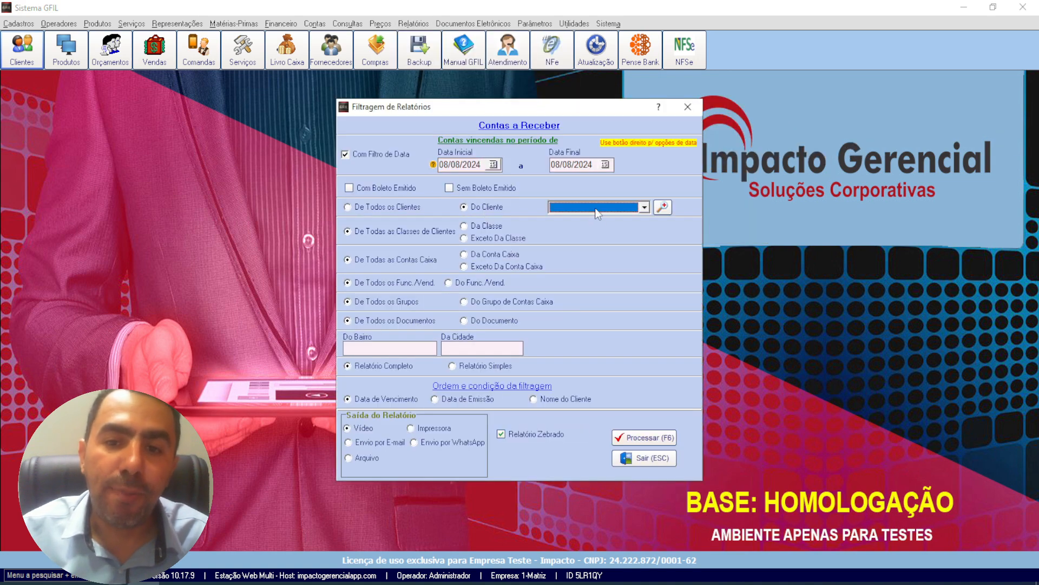
click(596, 208)
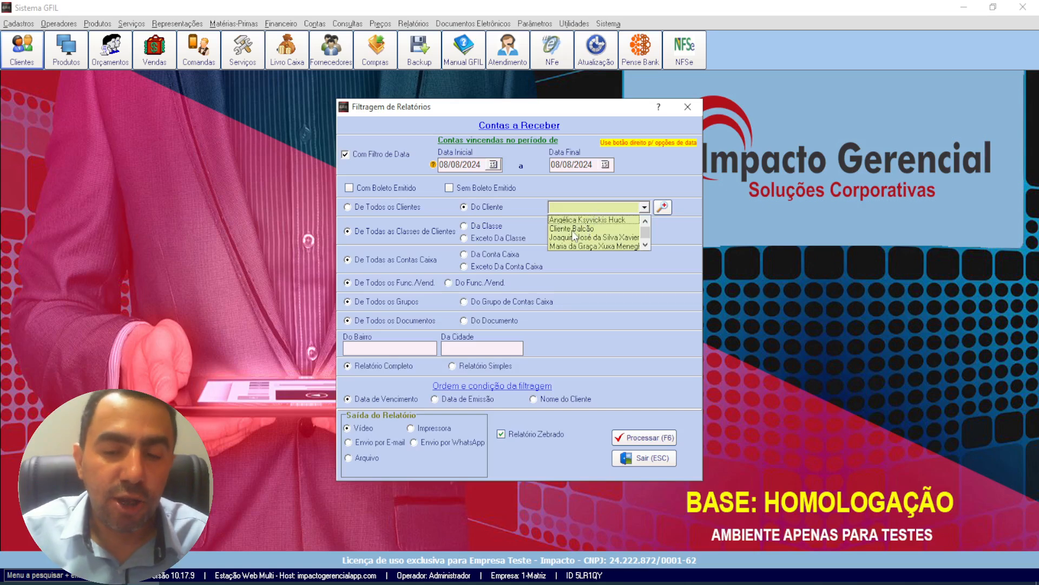
click(403, 208)
key(Escape)
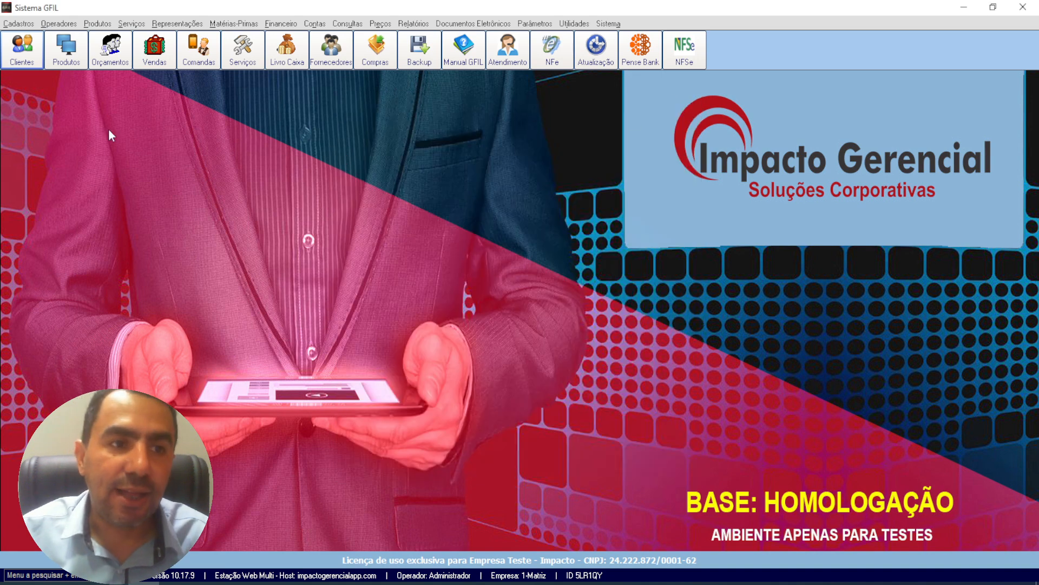
Step: Reopen the customer registry
click(25, 64)
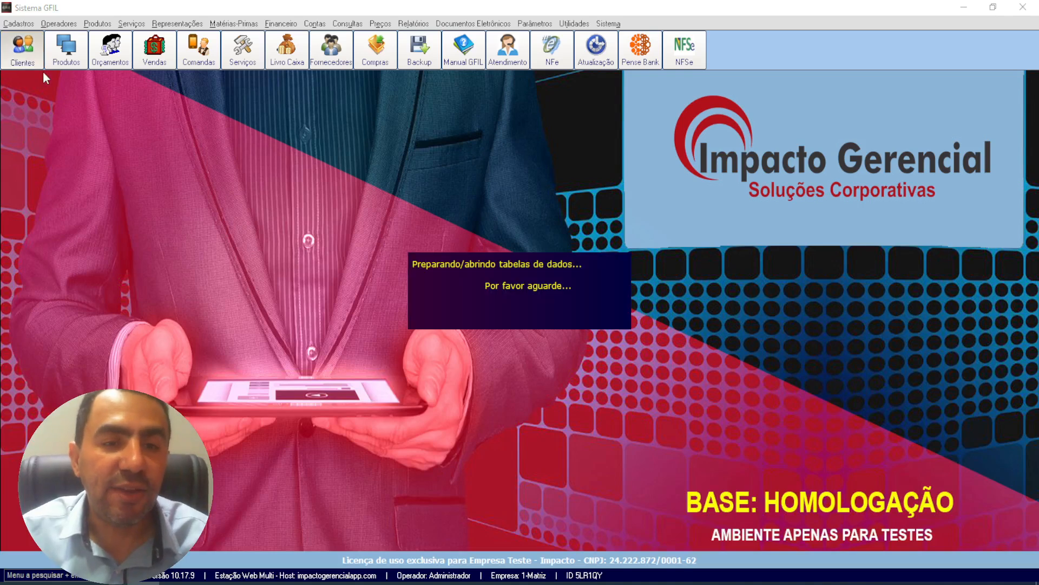